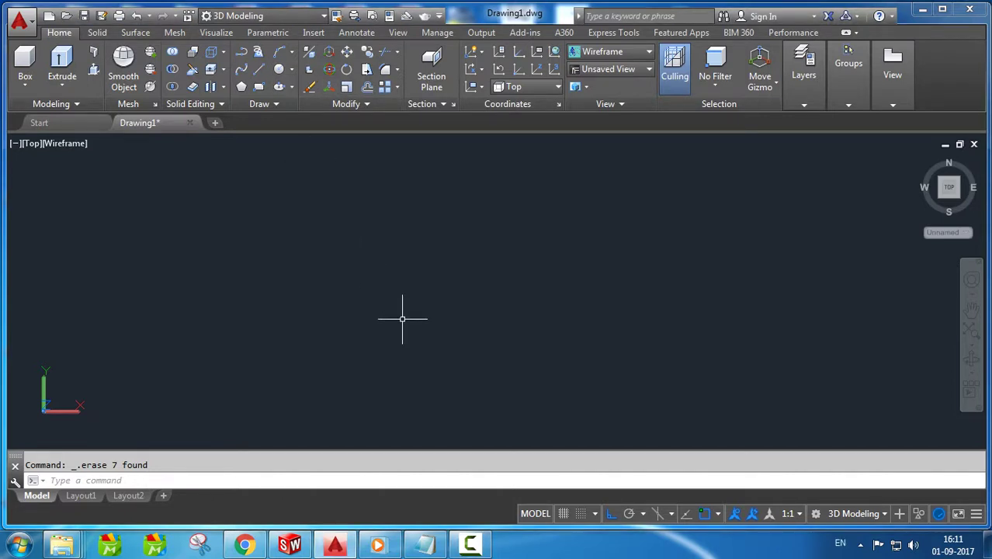
Draw a circle and a line from its top quadrant down to its centre
{"action": "left_click", "coordinate": [279, 69]}
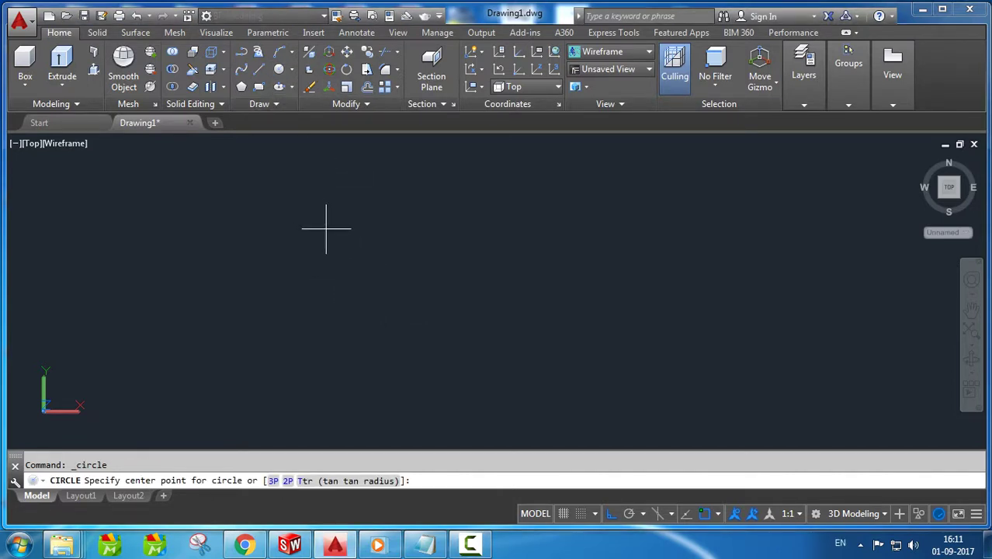
{"action": "left_click", "coordinate": [331, 277]}
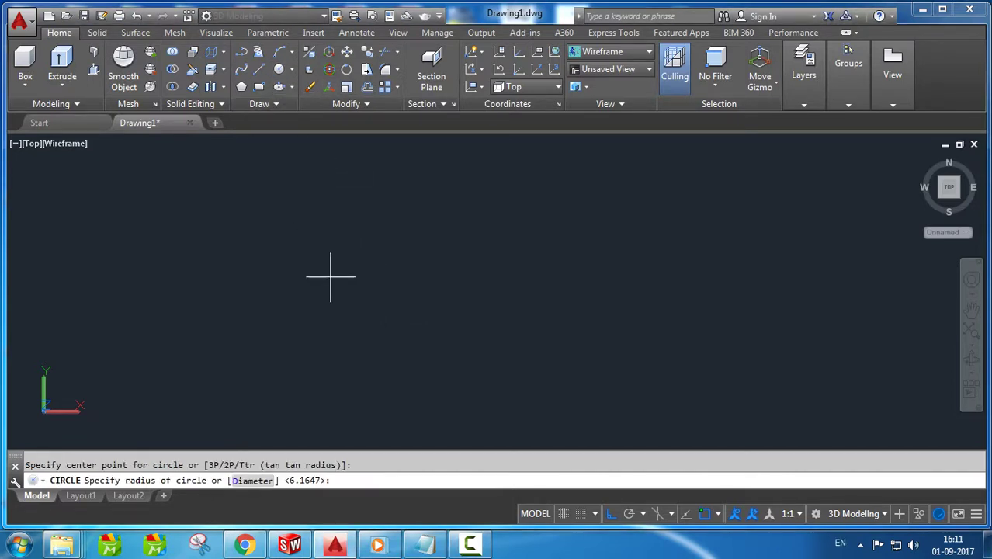
{"action": "left_click", "coordinate": [237, 369]}
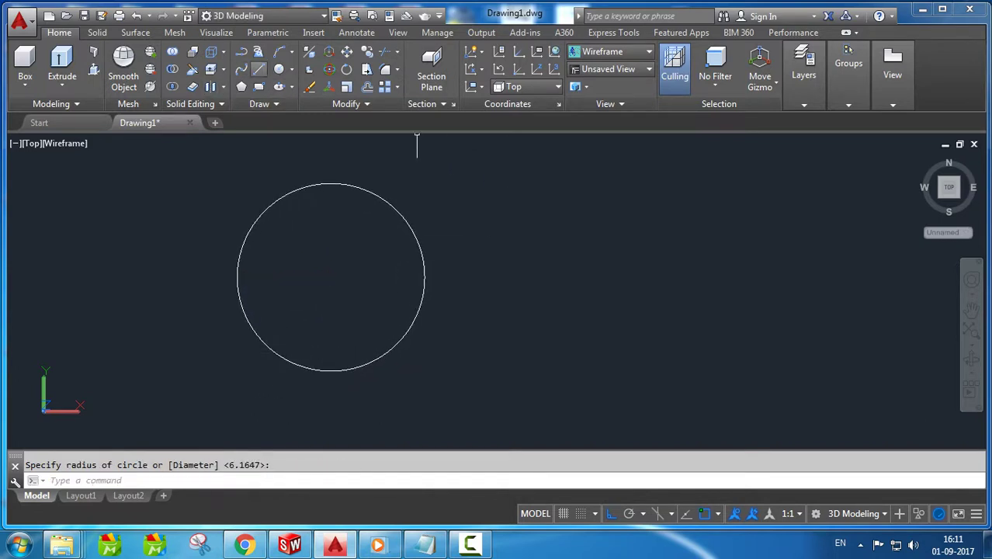
{"action": "left_click", "coordinate": [259, 69]}
{"action": "left_click", "coordinate": [330, 184]}
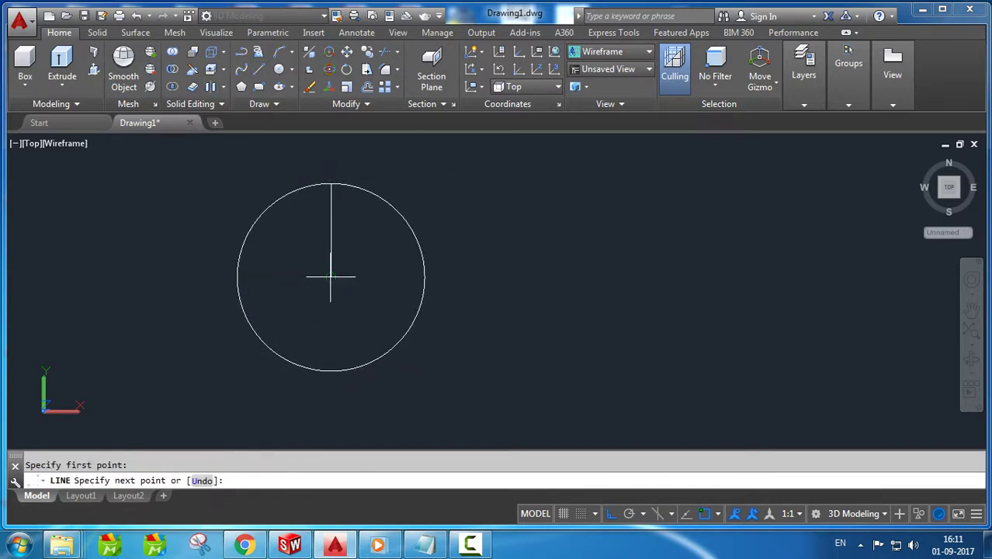
{"action": "left_click", "coordinate": [331, 276]}
{"action": "right_click", "coordinate": [360, 258]}
{"action": "left_click", "coordinate": [388, 267]}
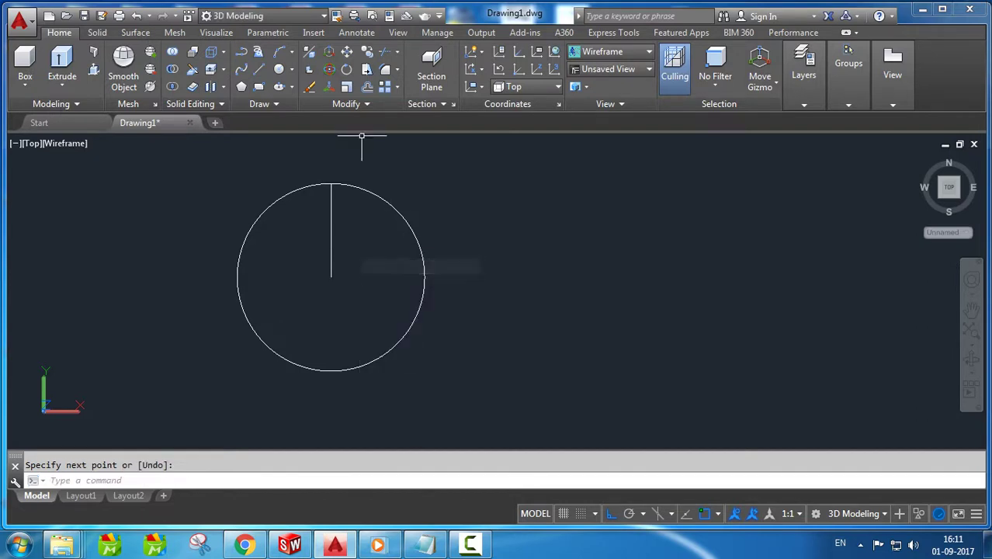
Draw a larger circle concentric with the first one
{"action": "left_click", "coordinate": [278, 69]}
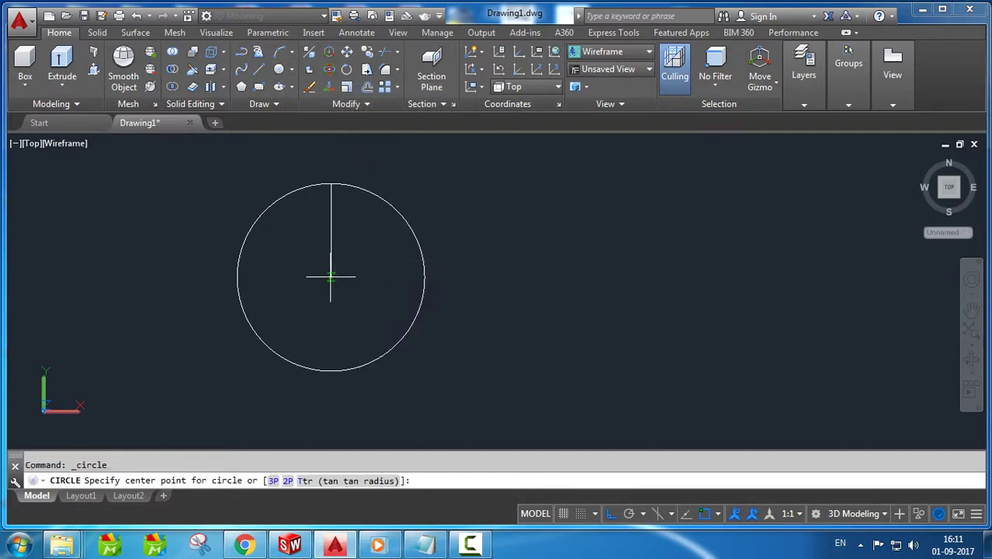
{"action": "left_click", "coordinate": [331, 276]}
{"action": "scroll", "coordinate": [331, 194], "scroll_direction": "up", "scroll_amount": 3}
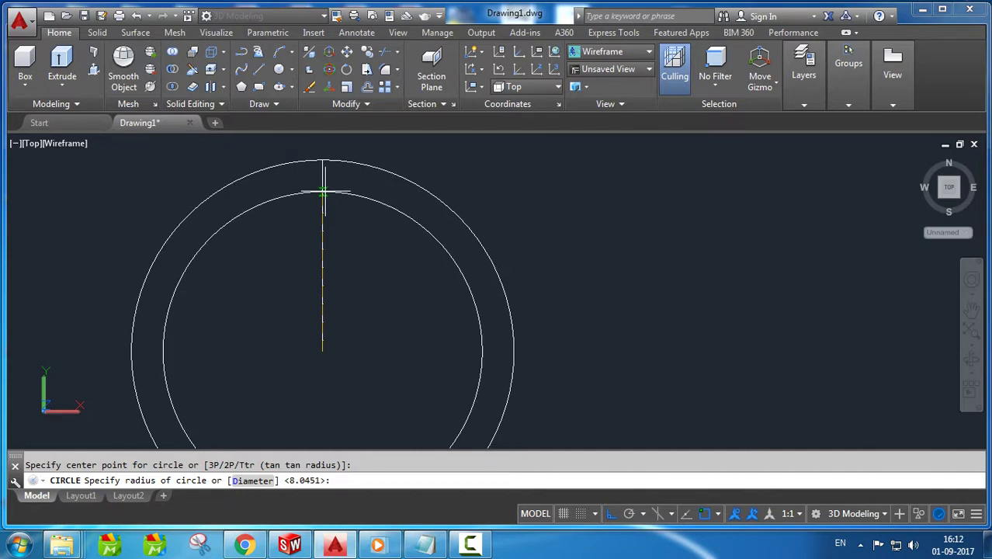
{"action": "left_click", "coordinate": [324, 192]}
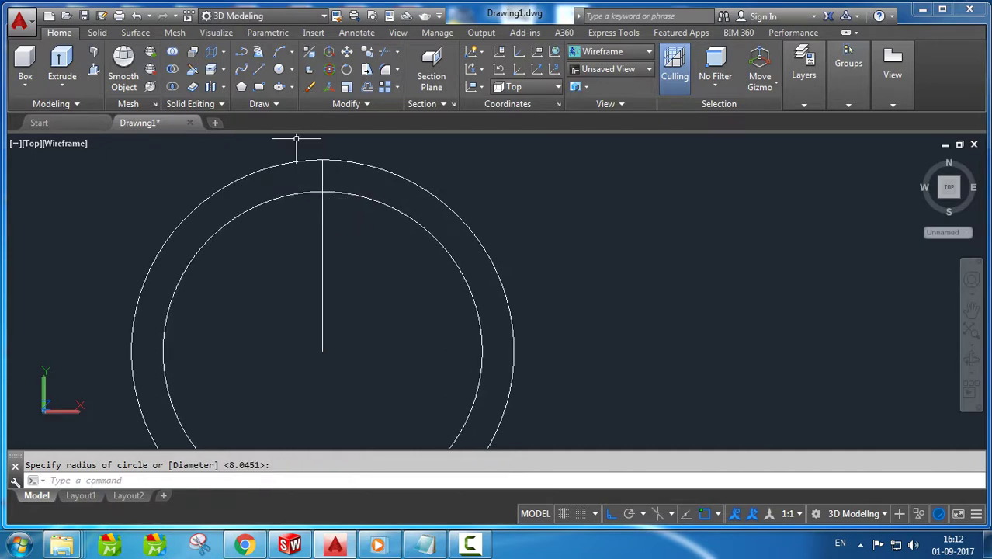
{"action": "left_click", "coordinate": [281, 52]}
Draw a 3-point arc from above the outer circle to inside the inner circle
{"action": "middle_click_drag", "start_coordinate": [295, 152], "coordinate": [400, 190]}
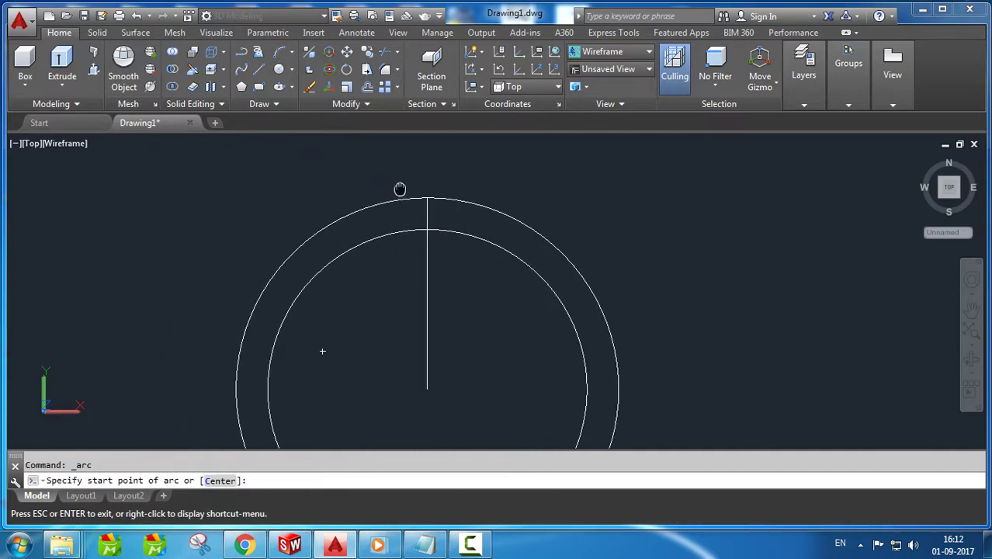
{"action": "scroll", "coordinate": [421, 188], "scroll_direction": "up", "scroll_amount": 3}
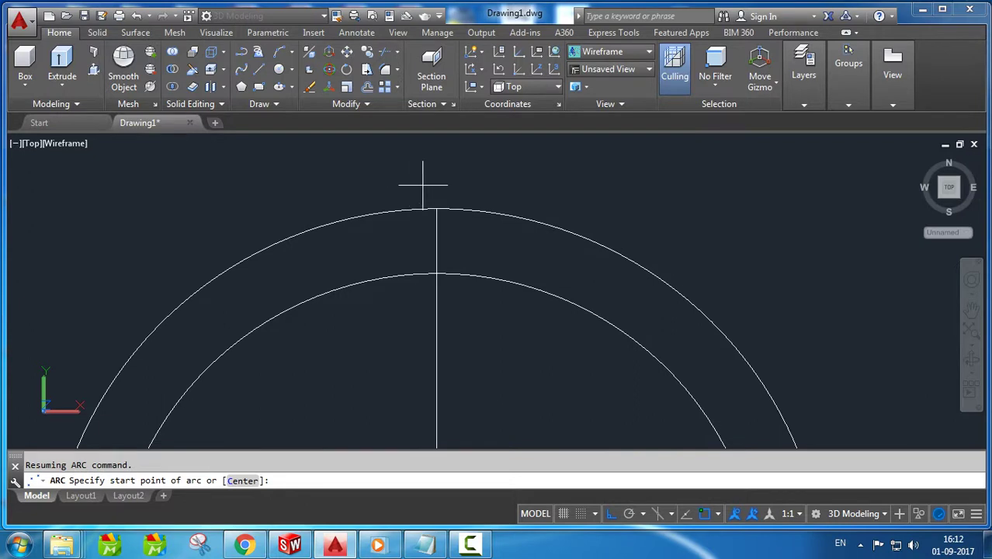
{"action": "left_click", "coordinate": [414, 187]}
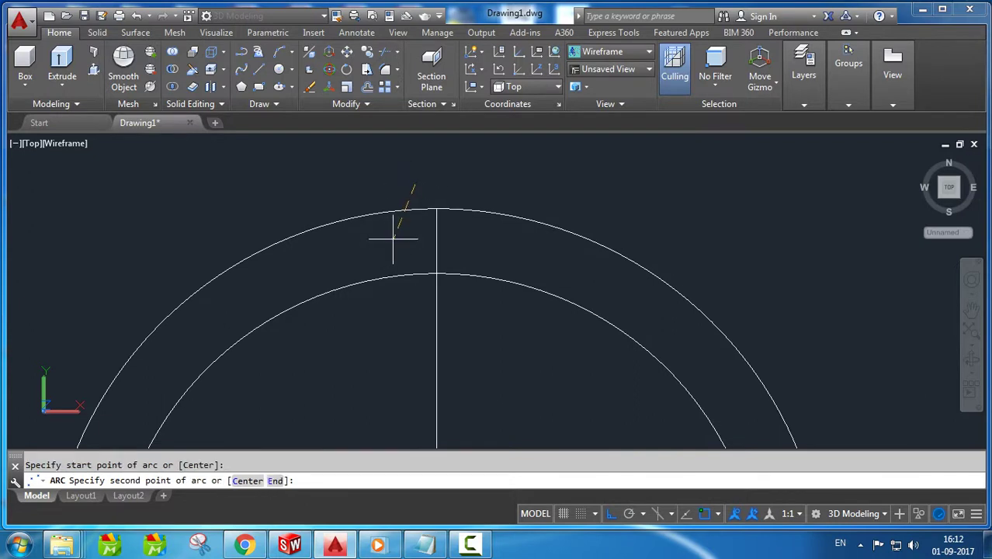
{"action": "left_click", "coordinate": [394, 239]}
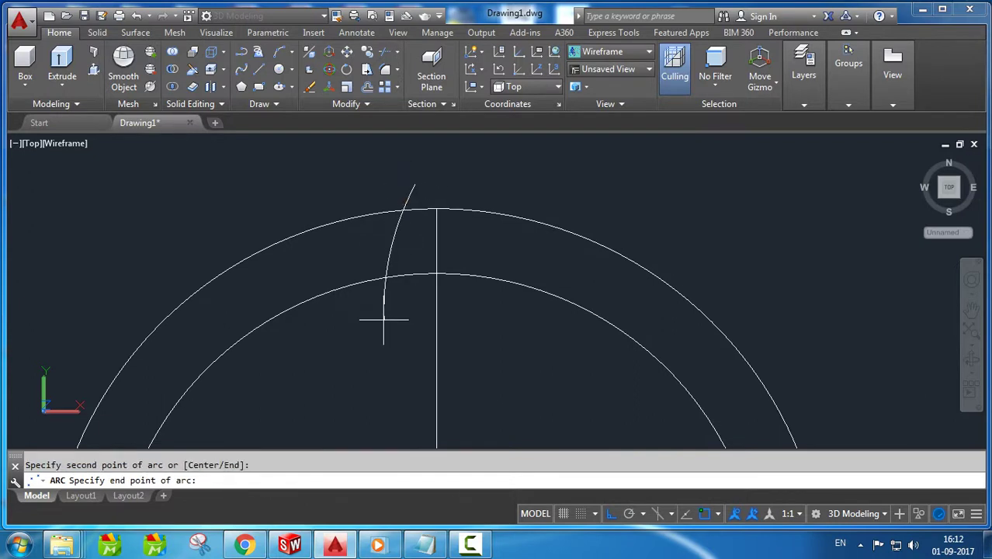
{"action": "left_click", "coordinate": [385, 319]}
Mirror the arc about the vertical line, keeping the original arc
{"action": "type", "text": "mi"}
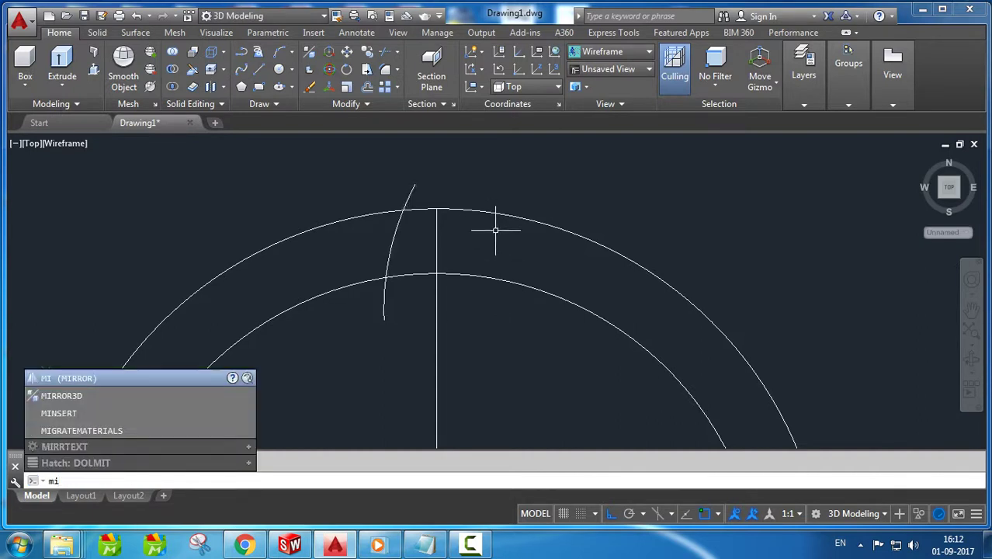
{"action": "key", "text": "BackSpace"}
{"action": "type", "text": "rro"}
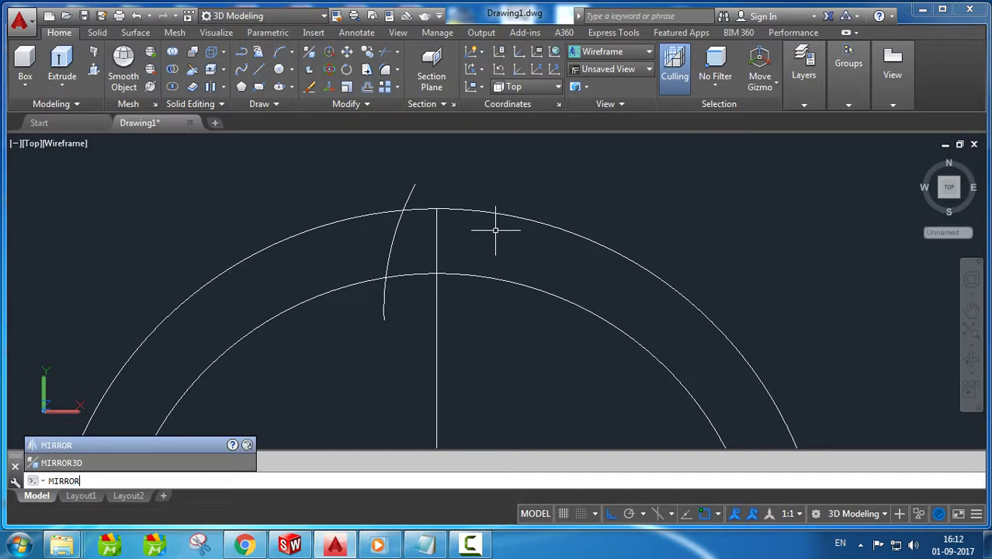
{"action": "key", "text": "Return"}
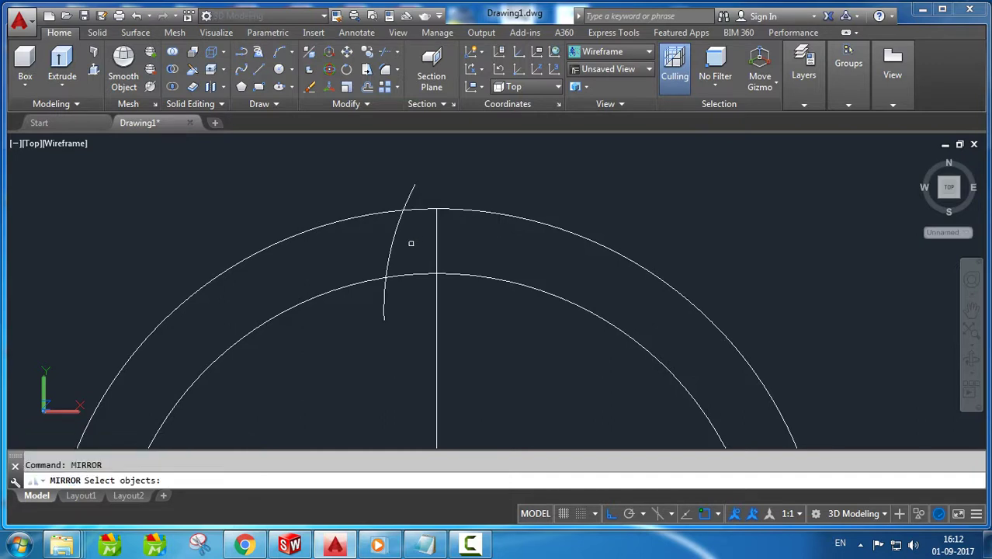
{"action": "left_click", "coordinate": [393, 232]}
{"action": "scroll", "coordinate": [476, 217], "scroll_direction": "down", "scroll_amount": 2}
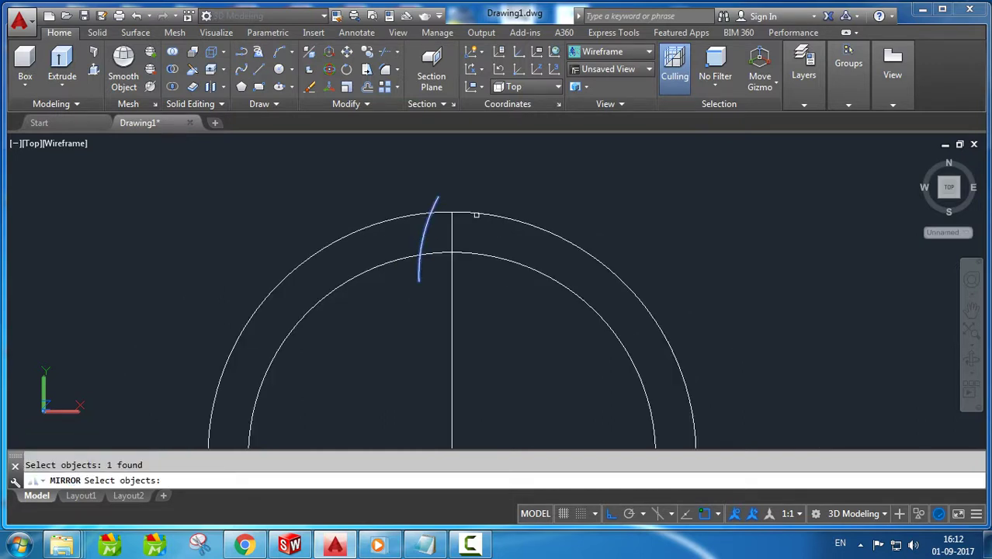
{"action": "scroll", "coordinate": [539, 224], "scroll_direction": "down", "scroll_amount": 2}
{"action": "key", "text": "Return"}
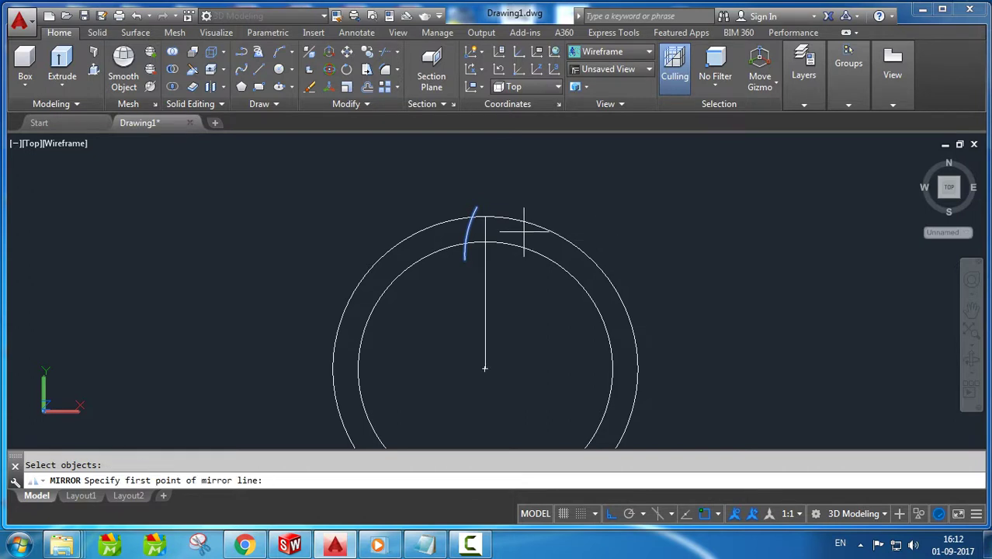
{"action": "left_click", "coordinate": [485, 217]}
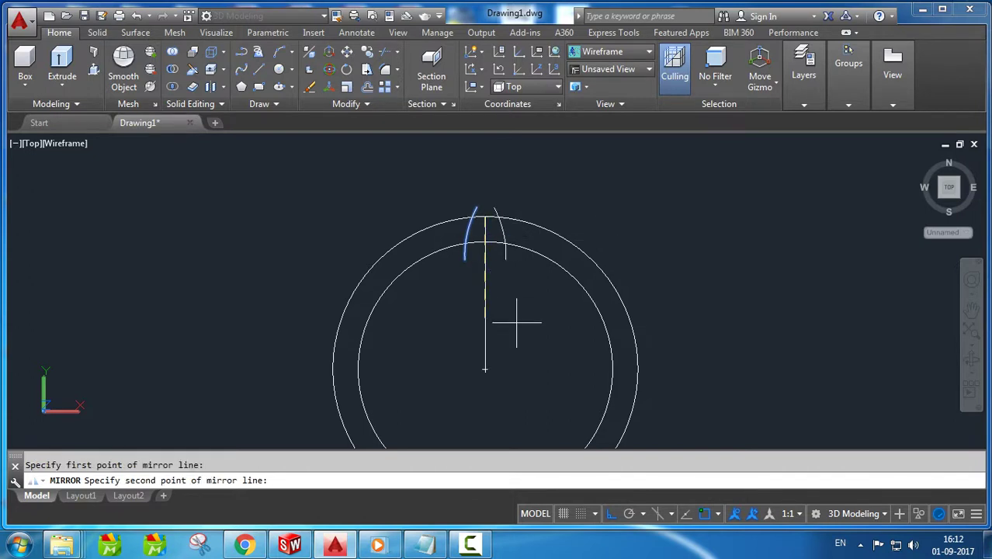
{"action": "left_click", "coordinate": [484, 369]}
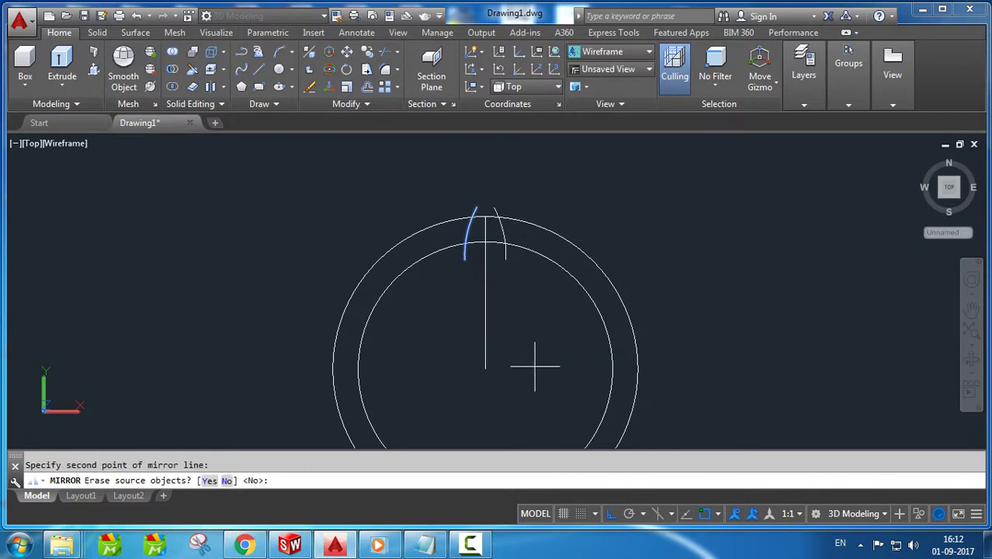
{"action": "key", "text": "Return"}
{"action": "type", "text": "TR"}
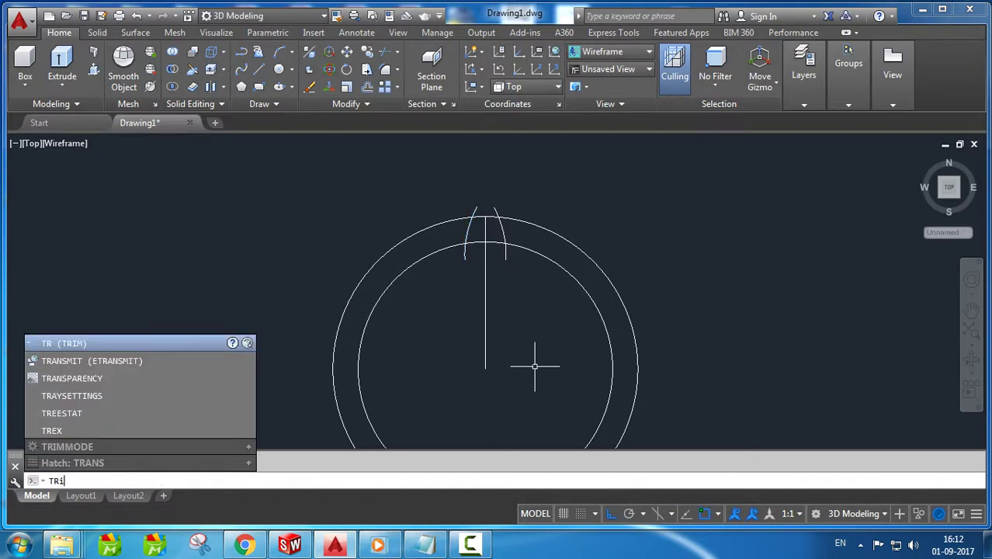
Trim away the outer circle beyond the tooth and the excess arc ends
{"action": "type", "text": "im"}
{"action": "key", "text": "Return"}
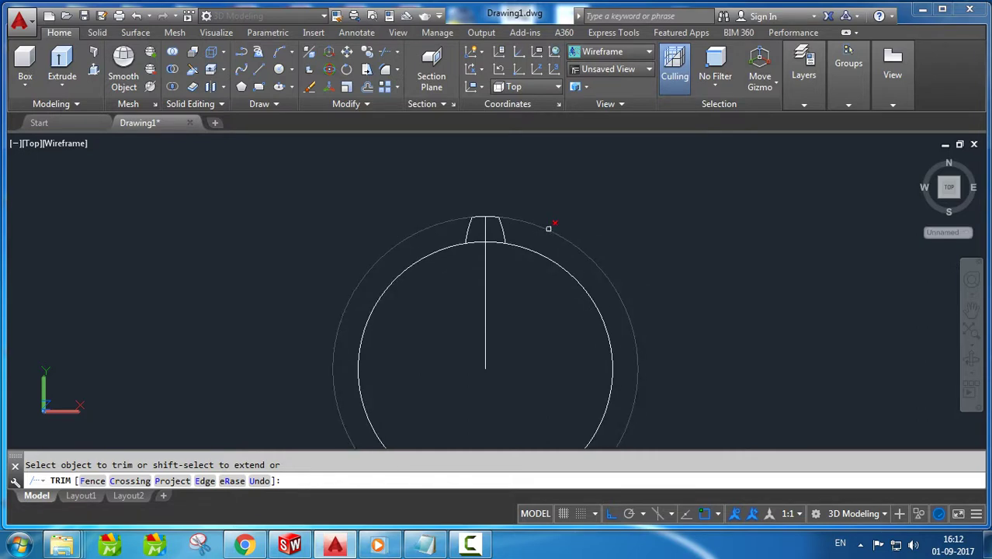
{"action": "left_click", "coordinate": [549, 227]}
{"action": "scroll", "coordinate": [583, 215], "scroll_direction": "down", "scroll_amount": 3}
{"action": "scroll", "coordinate": [598, 248], "scroll_direction": "down", "scroll_amount": 3}
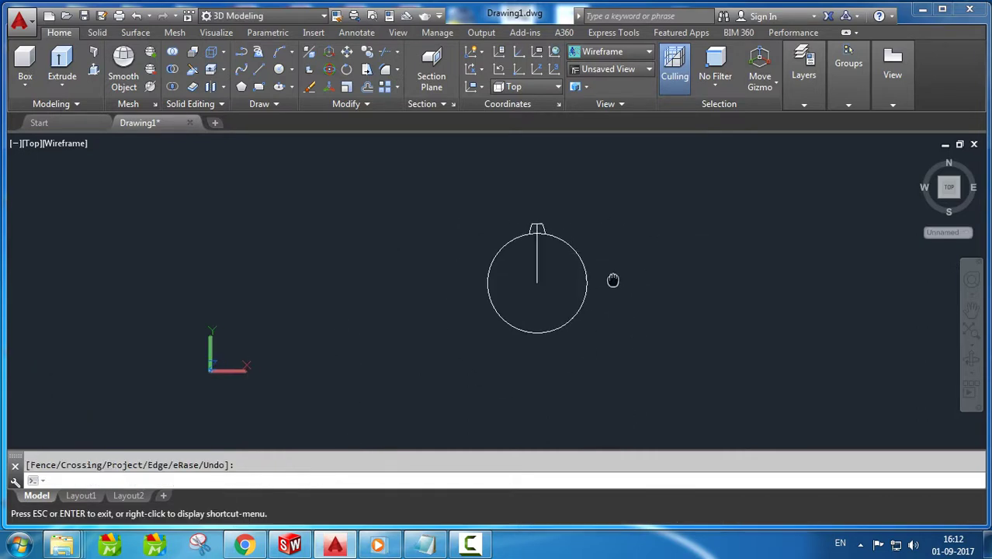
{"action": "middle_click_drag", "start_coordinate": [611, 279], "coordinate": [518, 277]}
{"action": "key", "text": "Escape"}
{"action": "scroll", "coordinate": [518, 277], "scroll_direction": "up", "scroll_amount": 2}
Start a polar array of the tooth lines centred on the circle centre
{"action": "type", "text": "ar"}
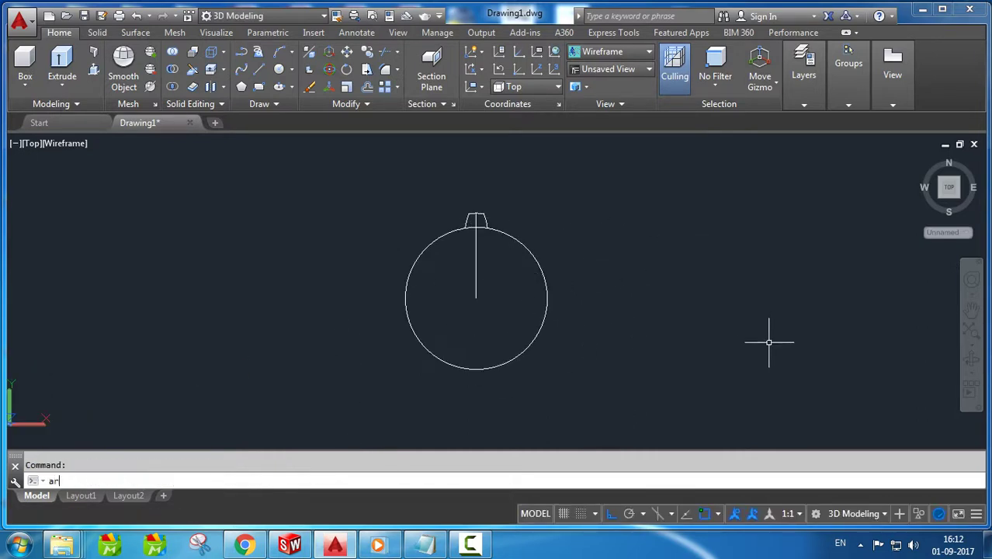
{"action": "type", "text": "ay"}
{"action": "key", "text": "Return"}
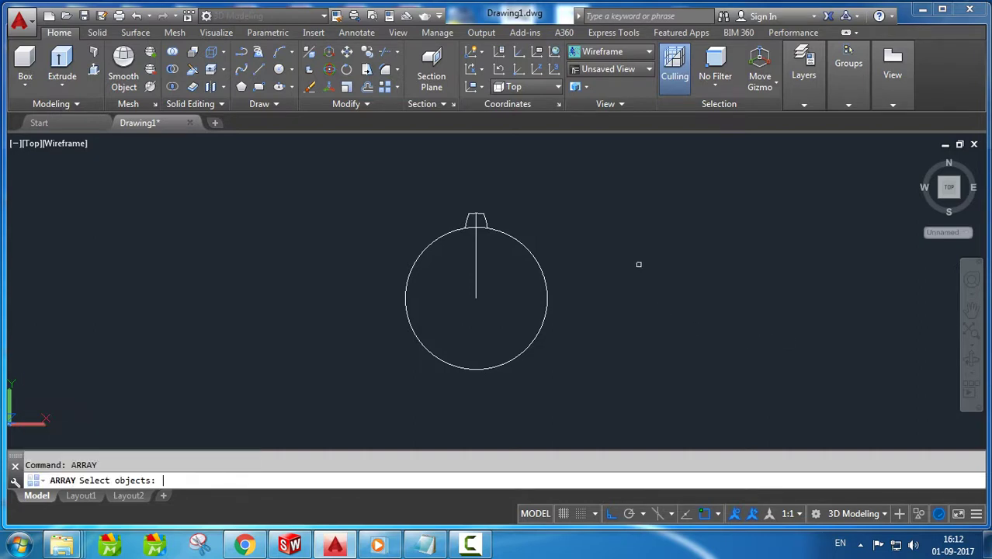
{"action": "scroll", "coordinate": [477, 216], "scroll_direction": "up", "scroll_amount": 5}
{"action": "left_click", "coordinate": [525, 185]}
{"action": "left_click", "coordinate": [491, 226]}
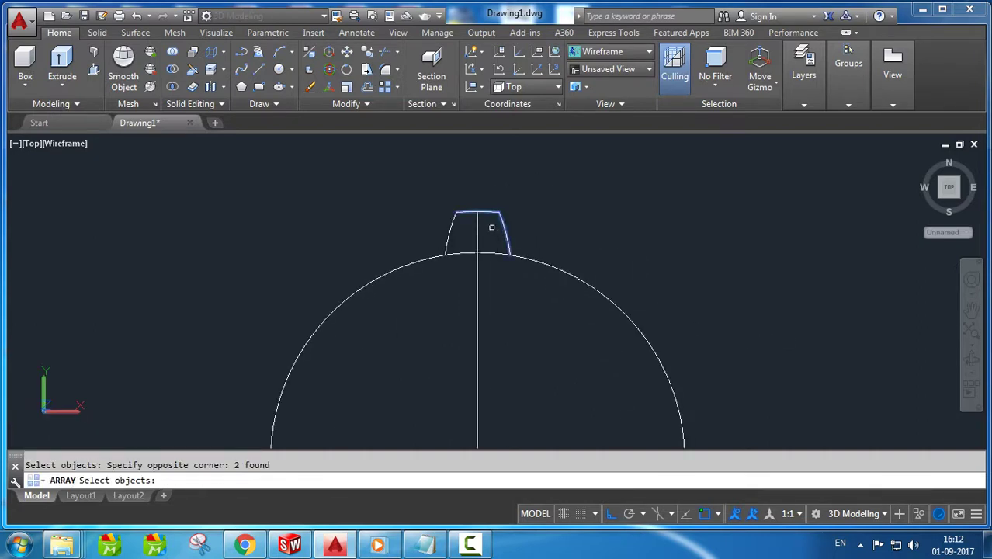
{"action": "left_click", "coordinate": [472, 193]}
{"action": "left_click", "coordinate": [436, 244]}
{"action": "scroll", "coordinate": [452, 208], "scroll_direction": "down", "scroll_amount": 4}
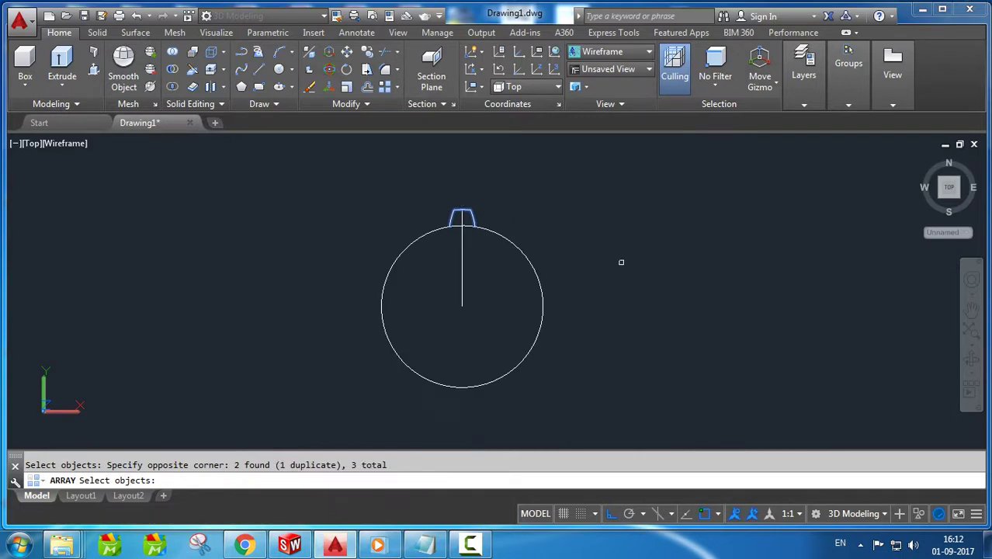
{"action": "key", "text": "Return"}
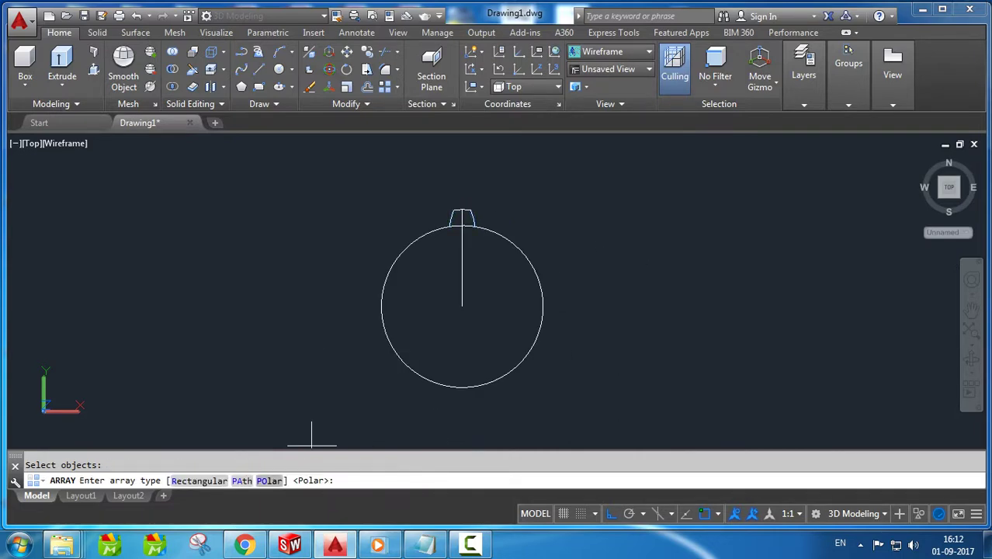
{"action": "key", "text": "Return"}
{"action": "left_click", "coordinate": [461, 306]}
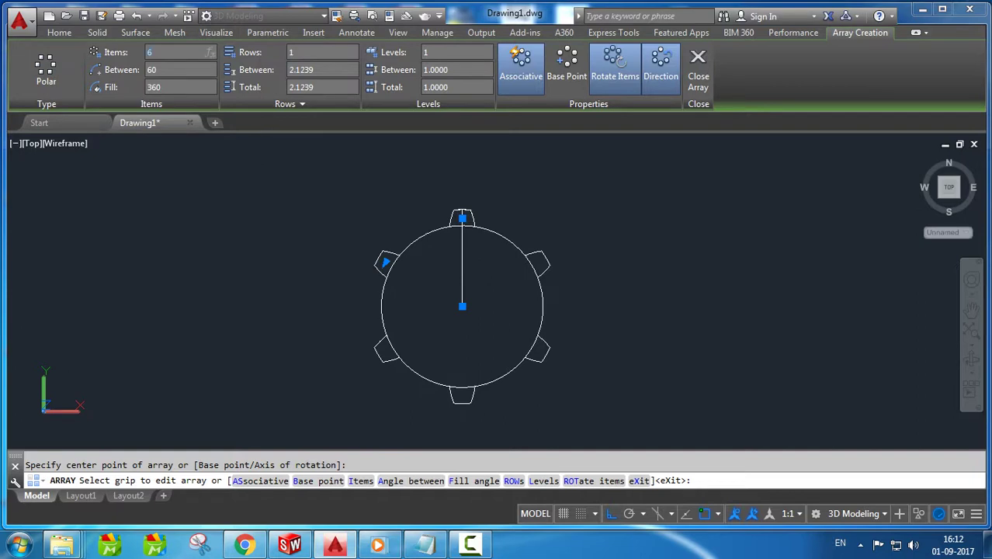
Set the array to 12 items so the teeth sit 30 degrees apart
{"action": "type", "text": "10"}
{"action": "key", "text": "Return"}
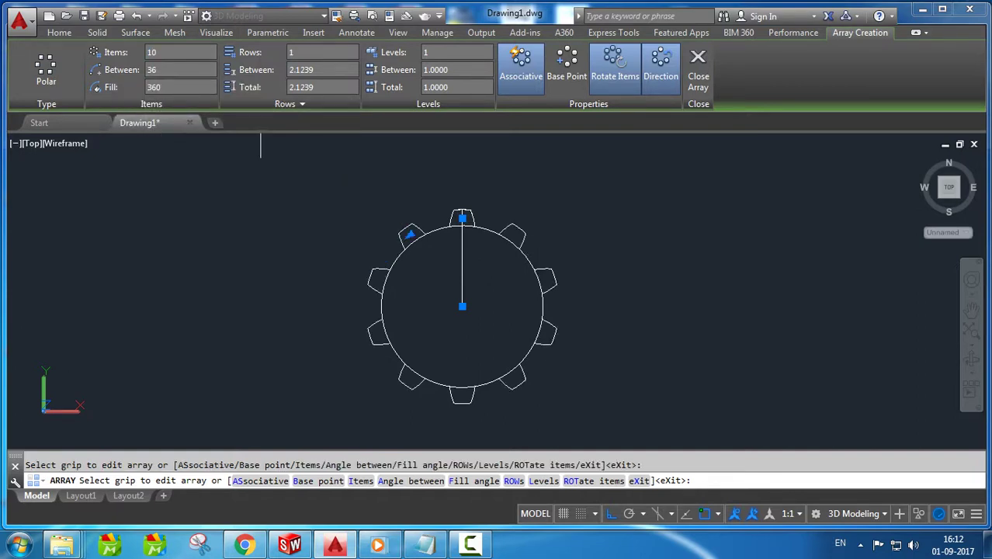
{"action": "left_click", "coordinate": [171, 52]}
{"action": "type", "text": "11"}
{"action": "key", "text": "Return"}
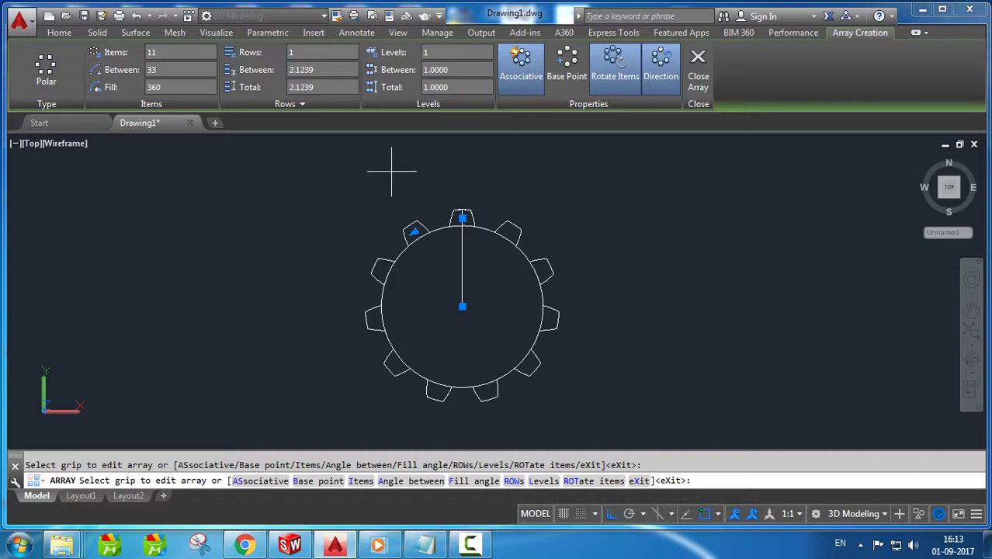
{"action": "left_click", "coordinate": [159, 52]}
{"action": "key", "text": "Return"}
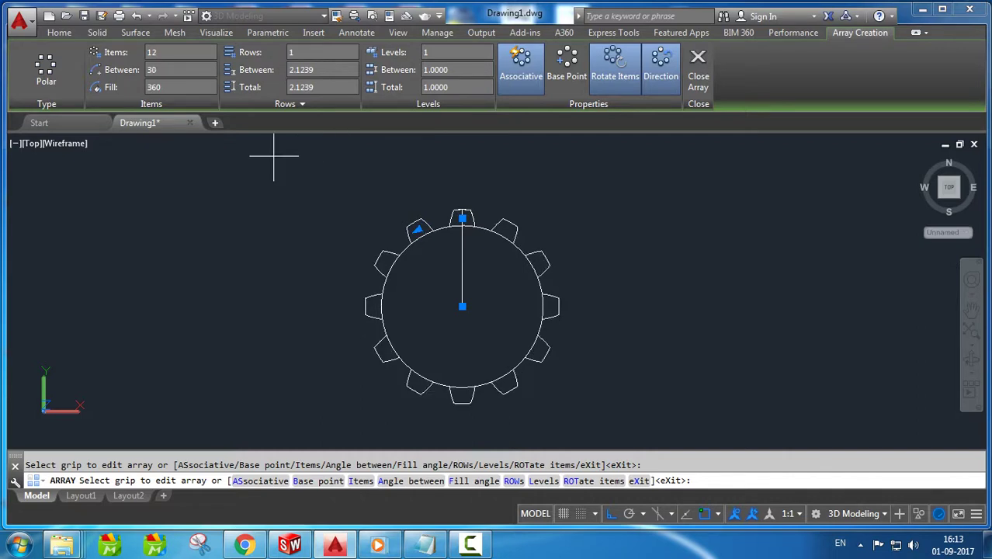
Trim the circle arcs lying under each of the 12 teeth
{"action": "type", "text": "tr"}
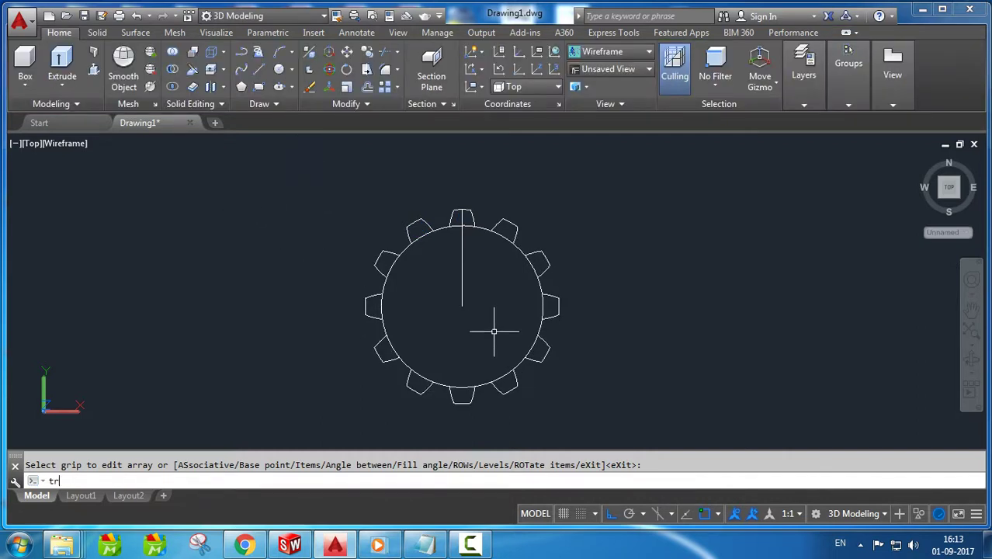
{"action": "type", "text": "m"}
{"action": "key", "text": "Return"}
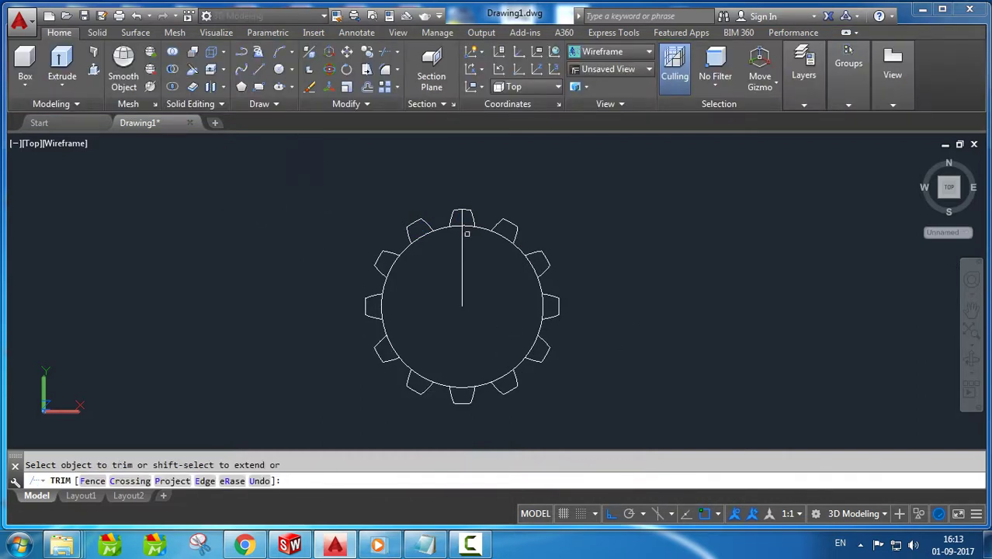
{"action": "scroll", "coordinate": [467, 233], "scroll_direction": "up", "scroll_amount": 3}
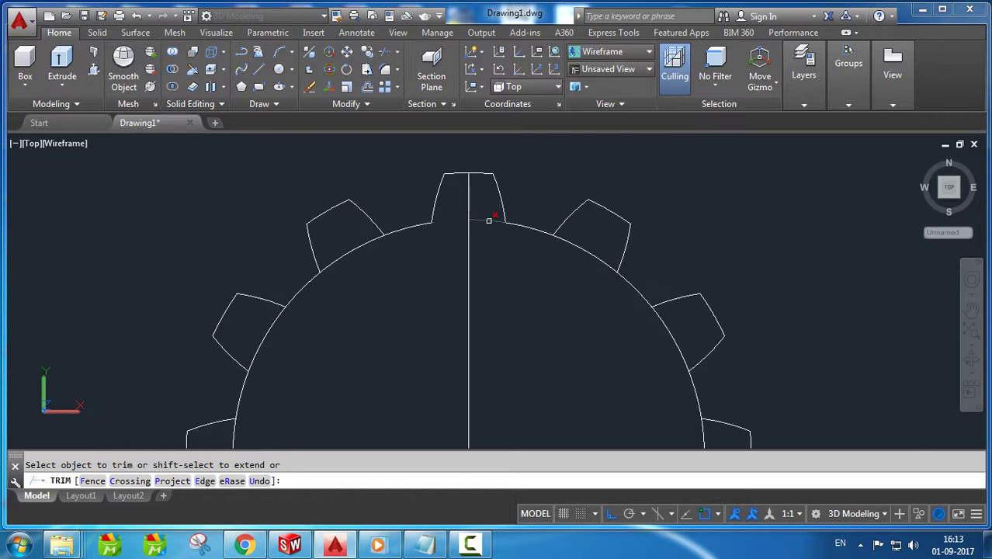
{"action": "scroll", "coordinate": [590, 253], "scroll_direction": "down", "scroll_amount": 2}
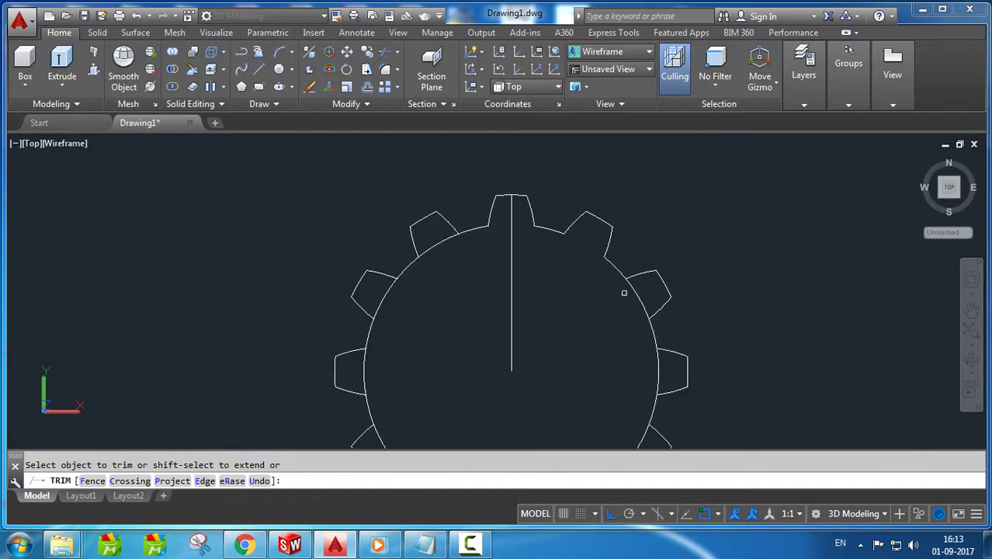
{"action": "scroll", "coordinate": [630, 286], "scroll_direction": "down", "scroll_amount": 3}
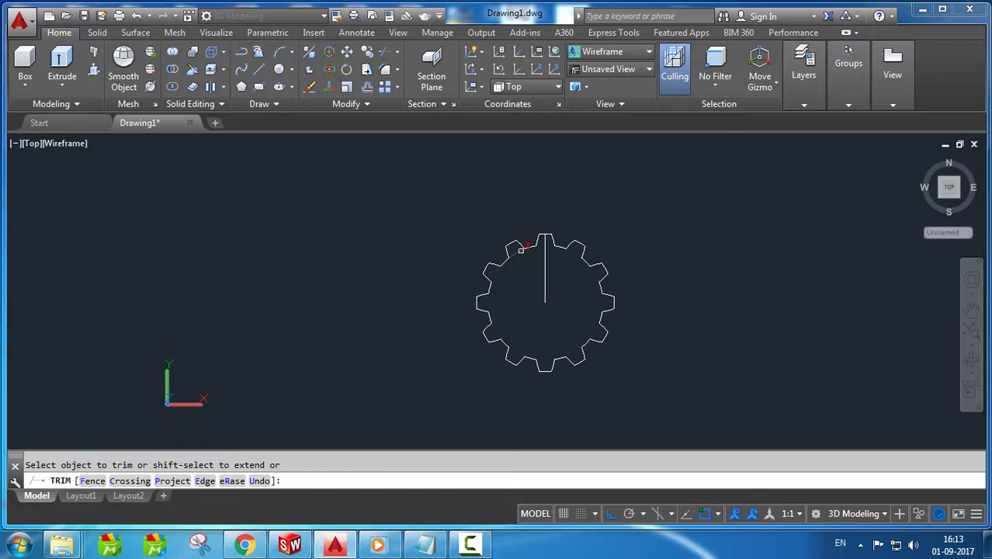
{"action": "key", "text": "Escape"}
Delete the vertical radius line and recentre the gear in view
{"action": "left_click", "coordinate": [562, 263]}
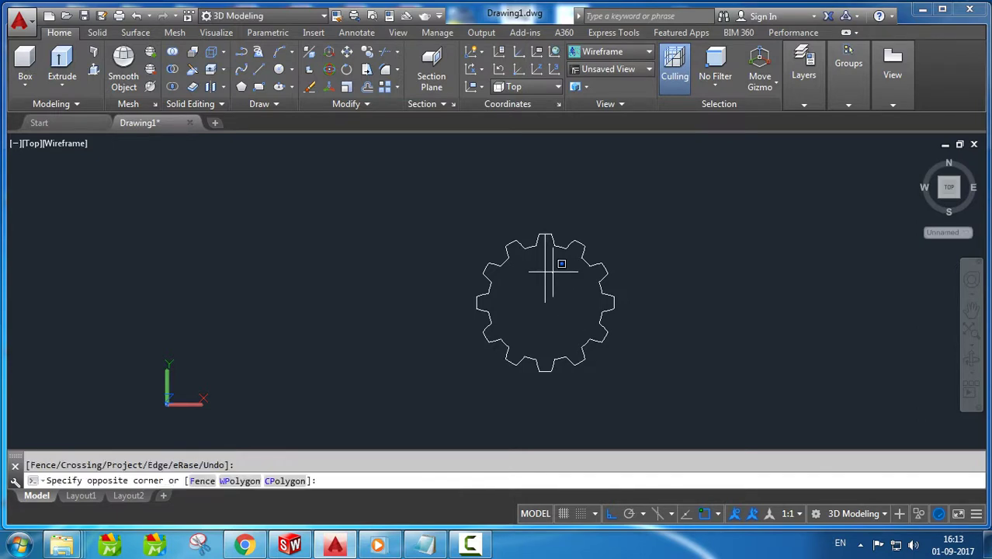
{"action": "left_click", "coordinate": [527, 296]}
{"action": "key", "text": "Delete"}
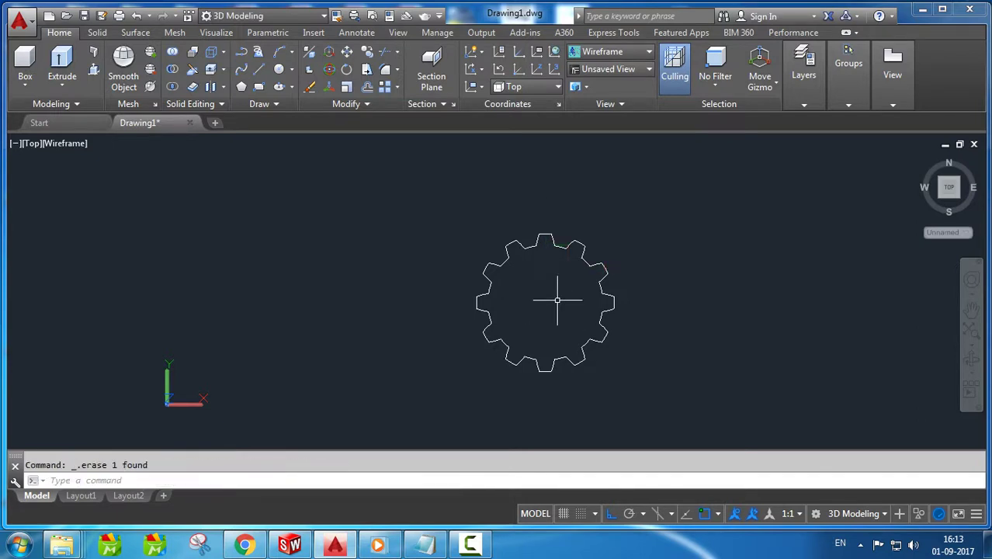
{"action": "middle_click_drag", "start_coordinate": [557, 299], "coordinate": [491, 250]}
{"action": "scroll", "coordinate": [587, 250], "scroll_direction": "up", "scroll_amount": 1}
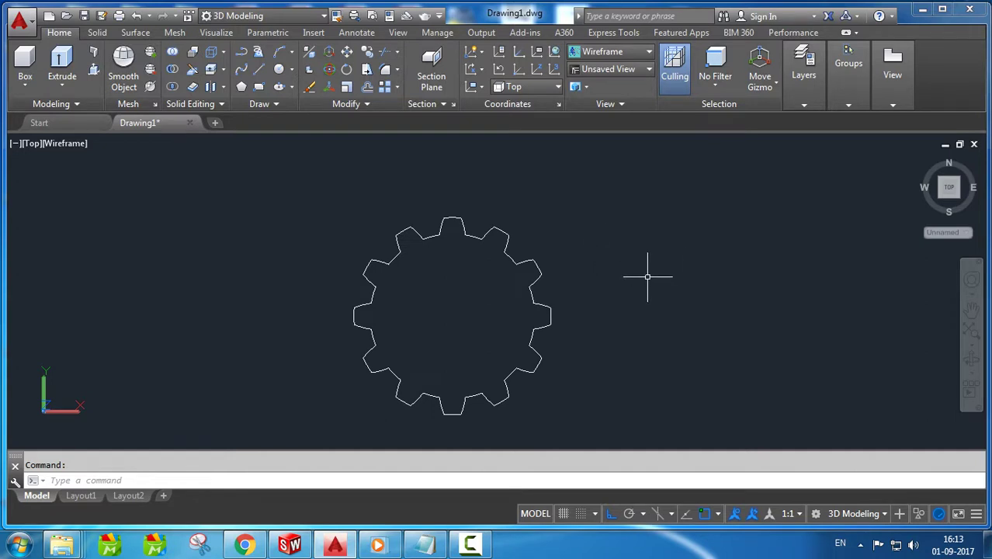
Explode the entire arrayed gear outline, selected with one window, into separate curves
{"action": "type", "text": "E"}
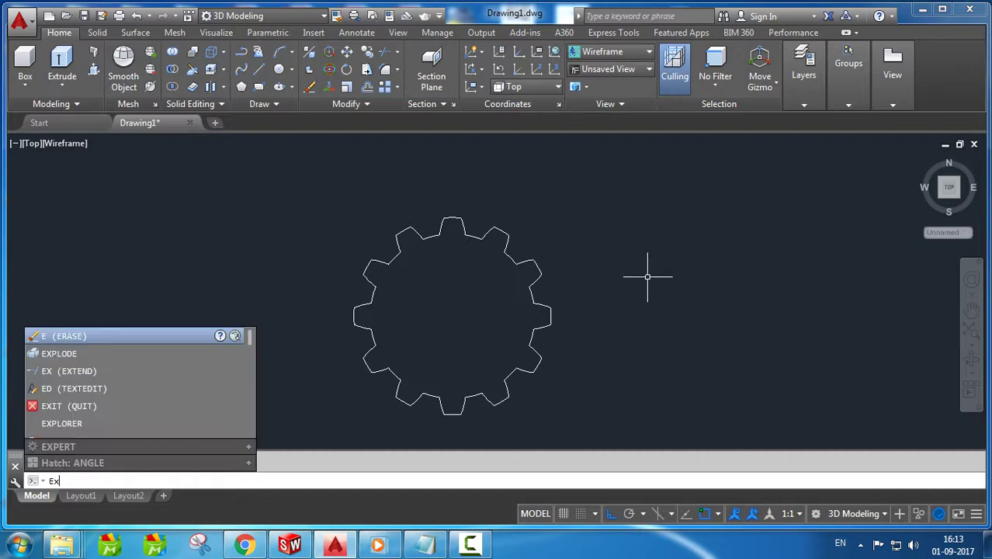
{"action": "type", "text": "XPLO"}
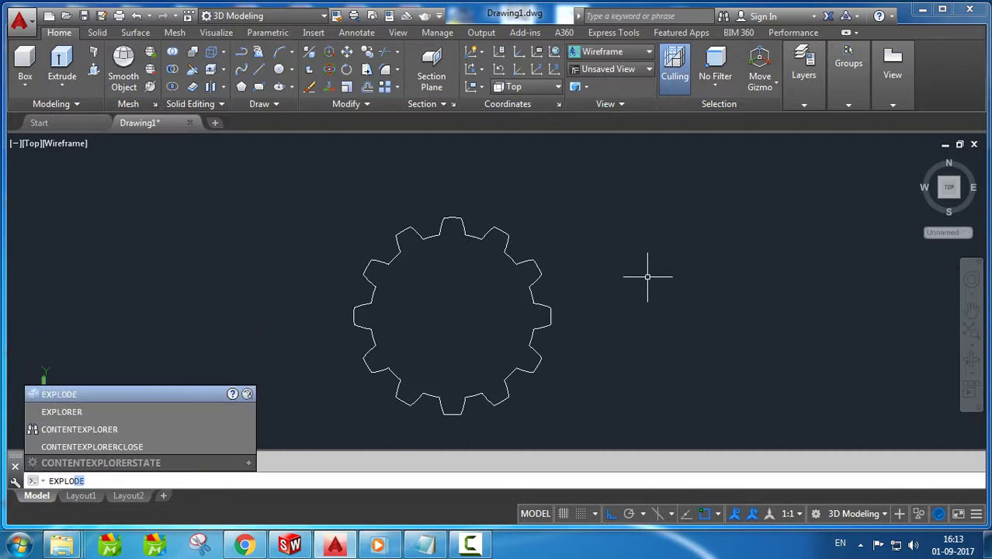
{"action": "type", "text": "e"}
{"action": "key", "text": "Return"}
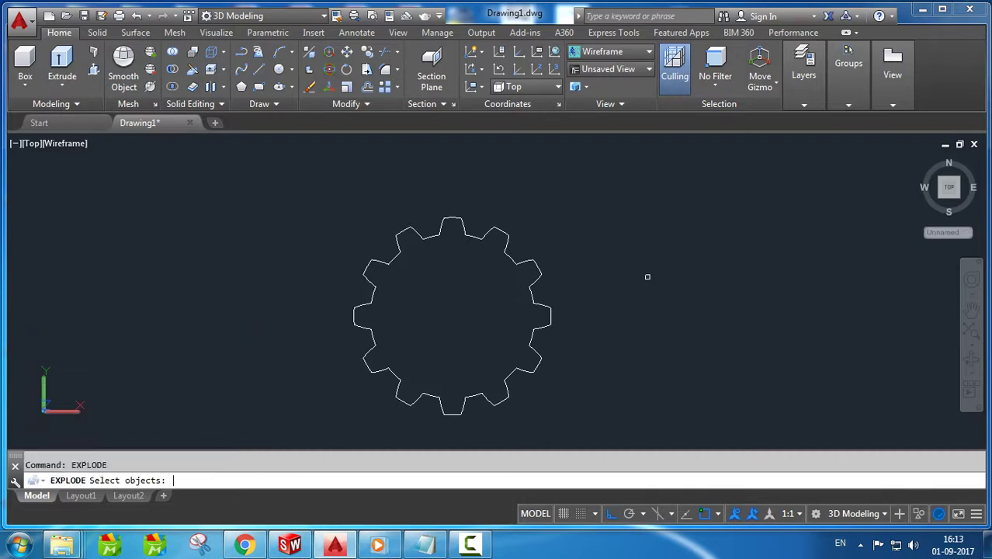
{"action": "left_click", "coordinate": [613, 191]}
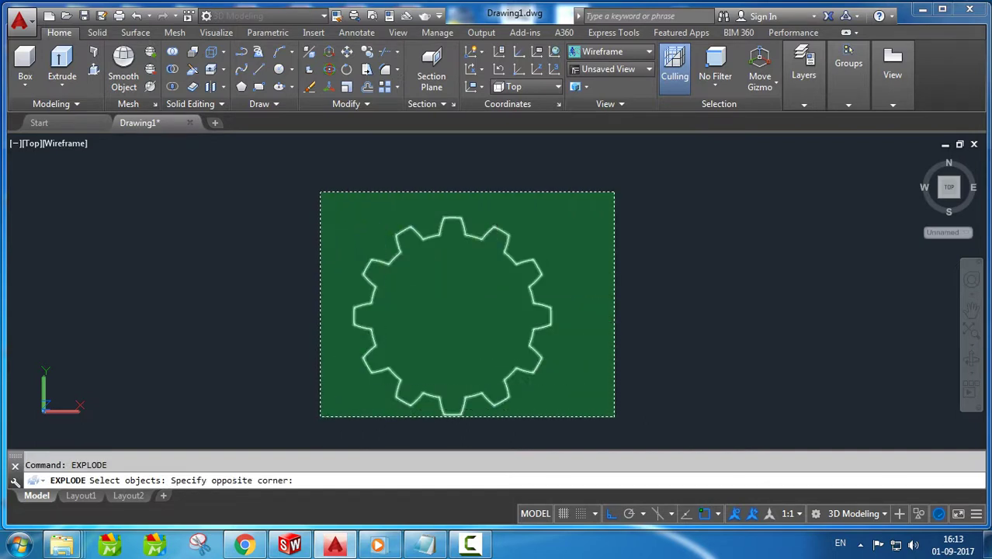
{"action": "left_click", "coordinate": [316, 418]}
{"action": "key", "text": "Return"}
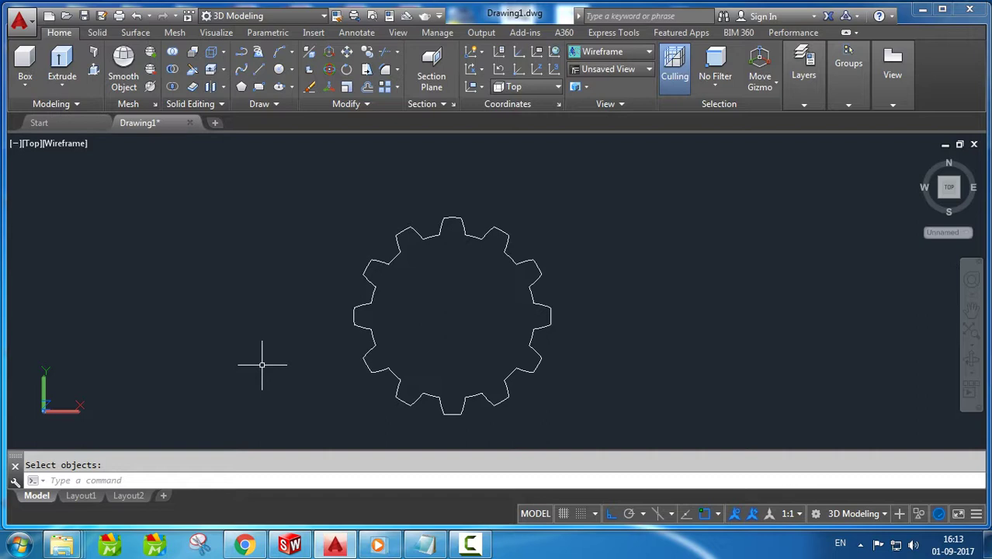
Copy all 48 gear pieces and place the copy to the right of the original
{"action": "type", "text": "c"}
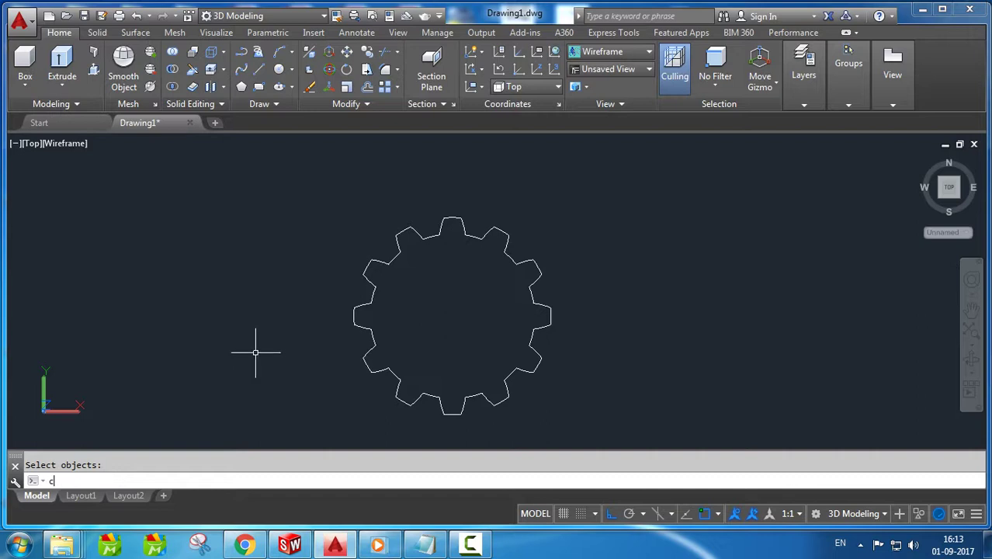
{"action": "type", "text": "y"}
{"action": "key", "text": "Return"}
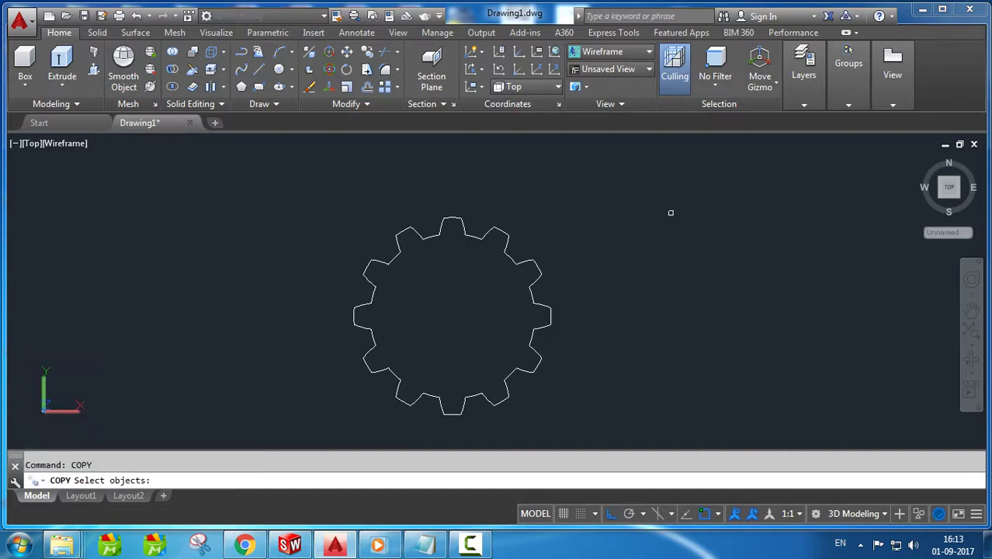
{"action": "left_click", "coordinate": [613, 178]}
{"action": "left_click", "coordinate": [307, 431]}
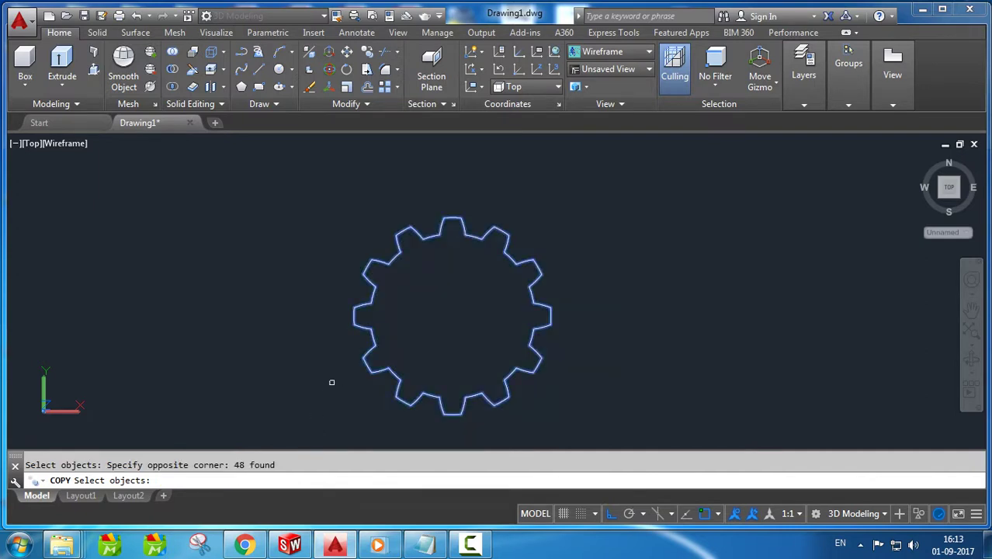
{"action": "key", "text": "Return"}
{"action": "left_click", "coordinate": [316, 389]}
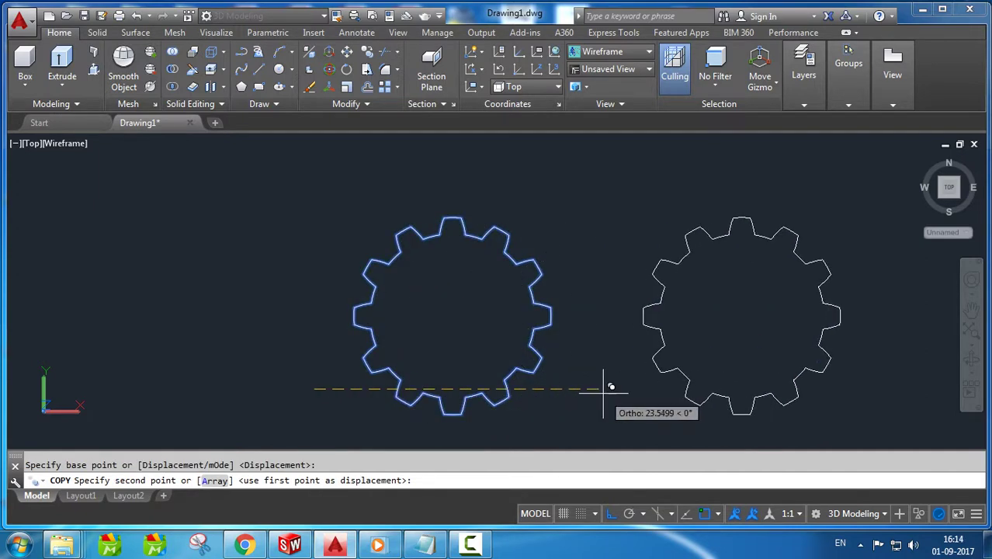
{"action": "left_click", "coordinate": [547, 394]}
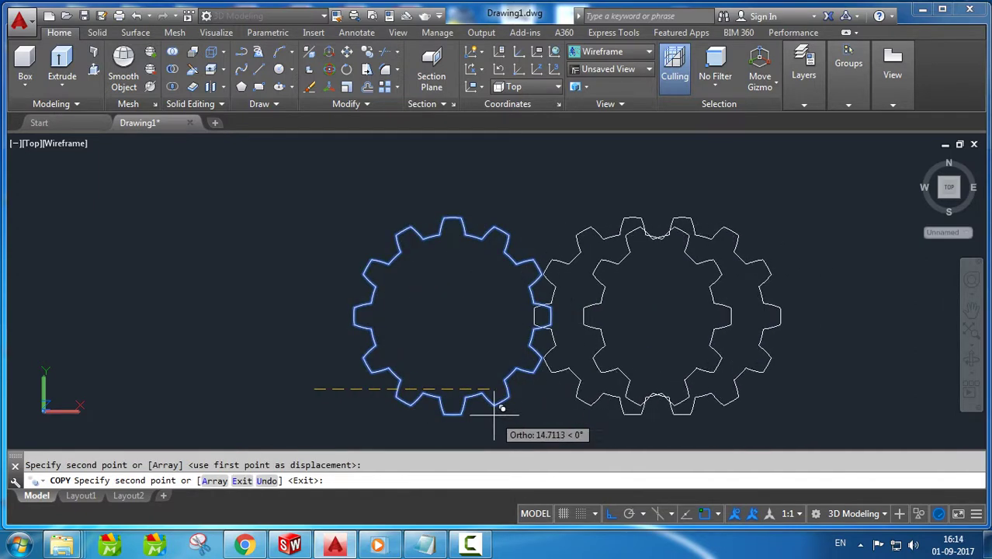
{"action": "key", "text": "Escape"}
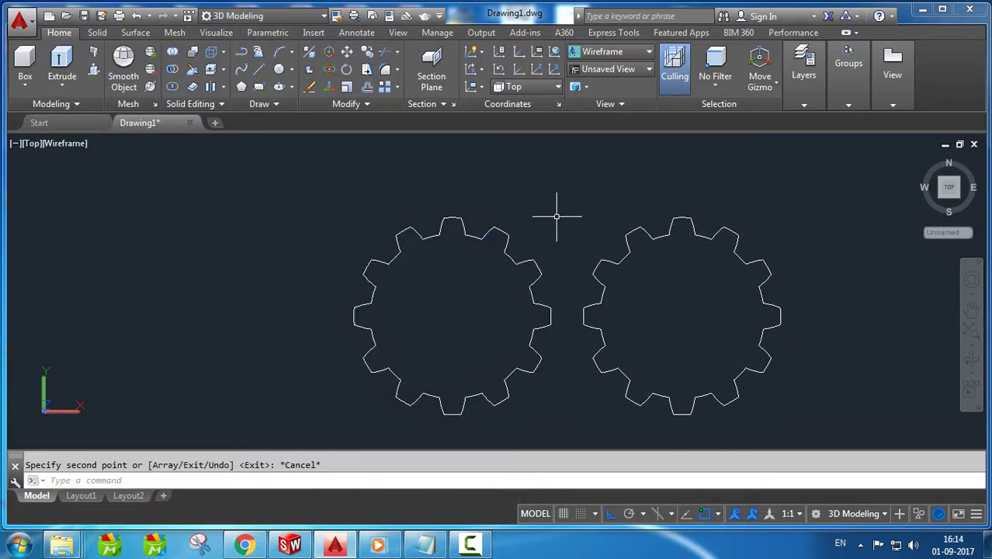
Join the left gear's outline sections into one outline
{"action": "type", "text": "join"}
{"action": "key", "text": "Return"}
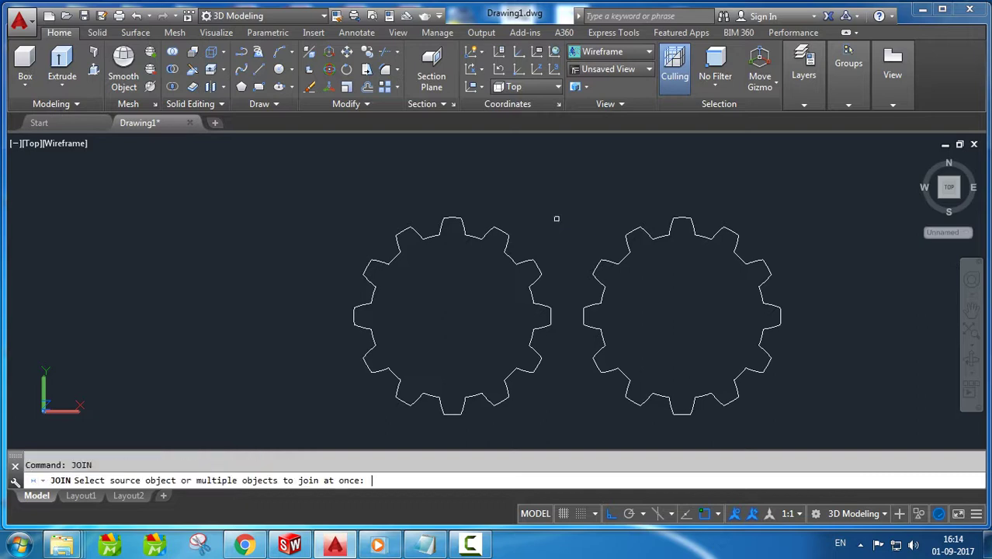
{"action": "left_click", "coordinate": [572, 199]}
{"action": "left_click", "coordinate": [311, 420]}
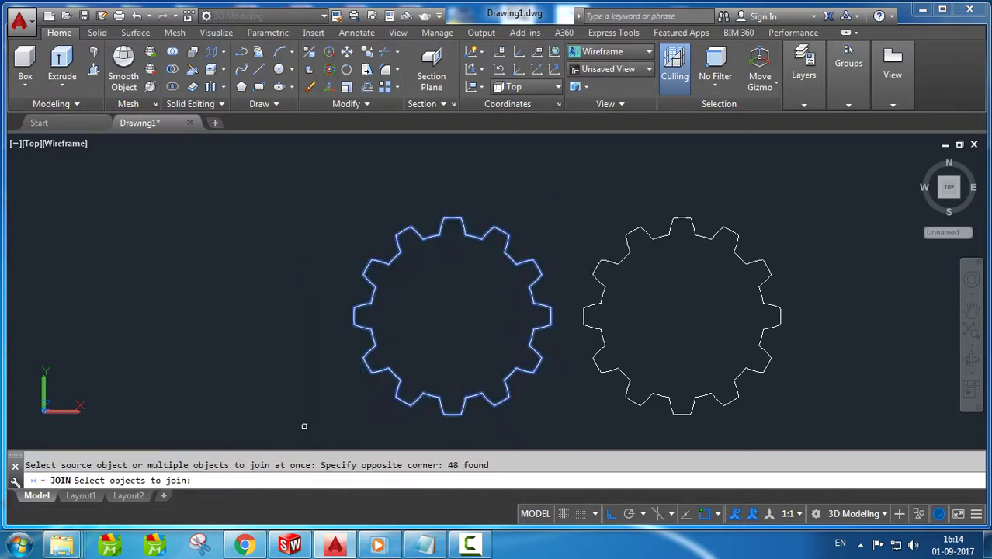
{"action": "key", "text": "Return"}
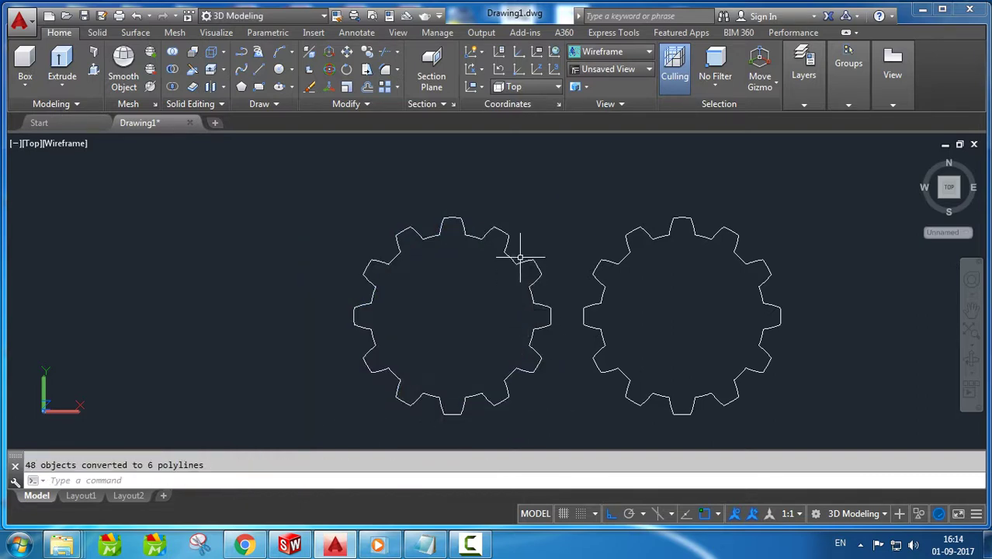
{"action": "key", "text": "Return"}
{"action": "left_click", "coordinate": [506, 253]}
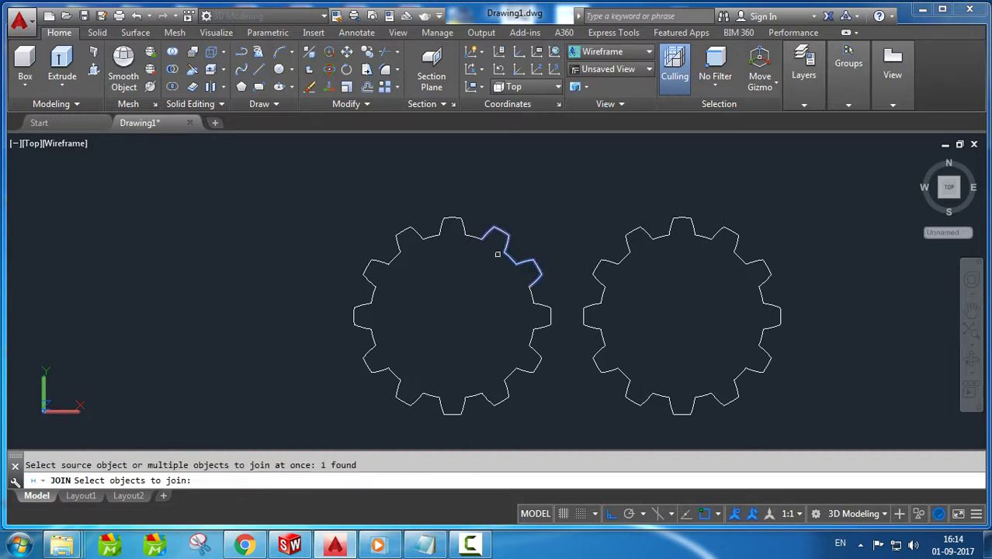
{"action": "left_click", "coordinate": [473, 235]}
{"action": "left_click", "coordinate": [355, 330]}
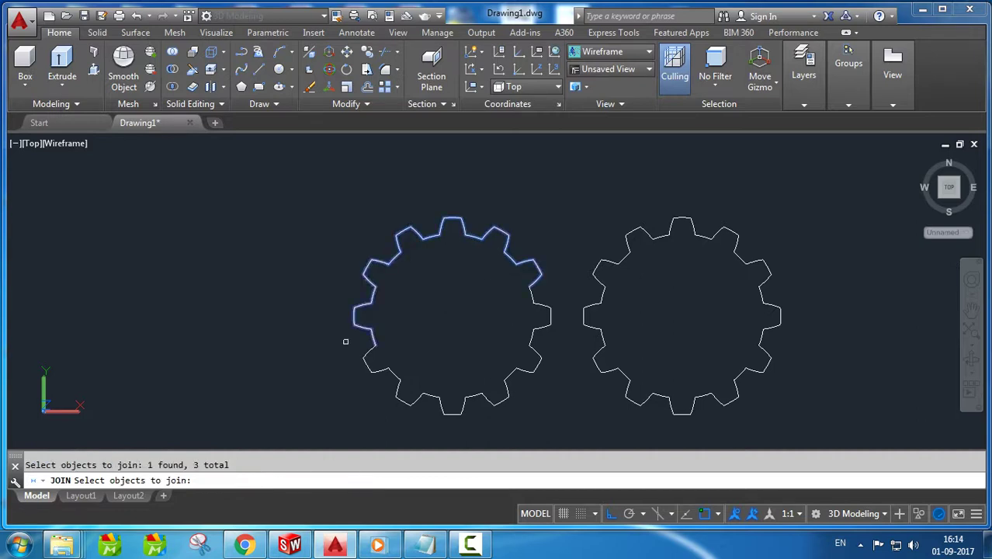
{"action": "left_click", "coordinate": [365, 364]}
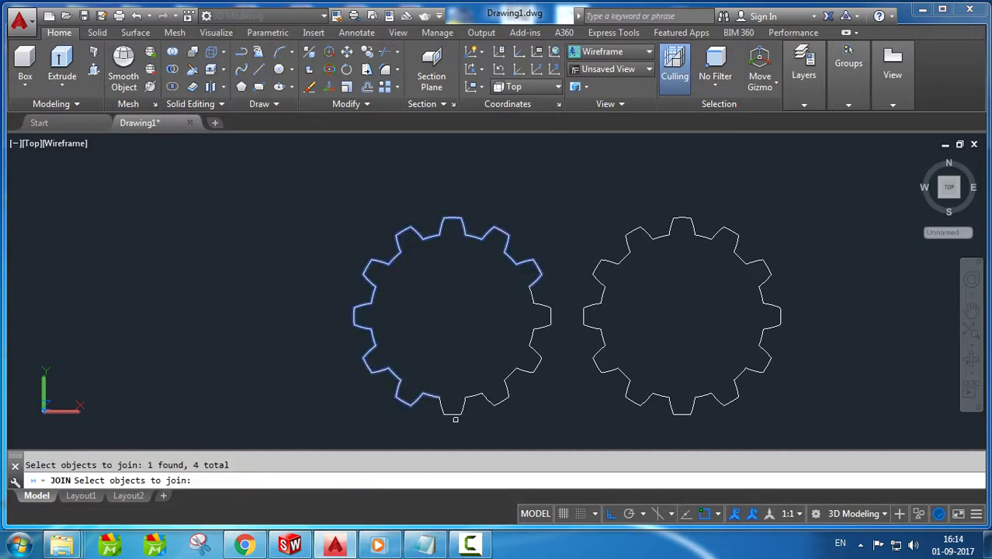
{"action": "left_click", "coordinate": [466, 417]}
{"action": "left_click", "coordinate": [540, 356]}
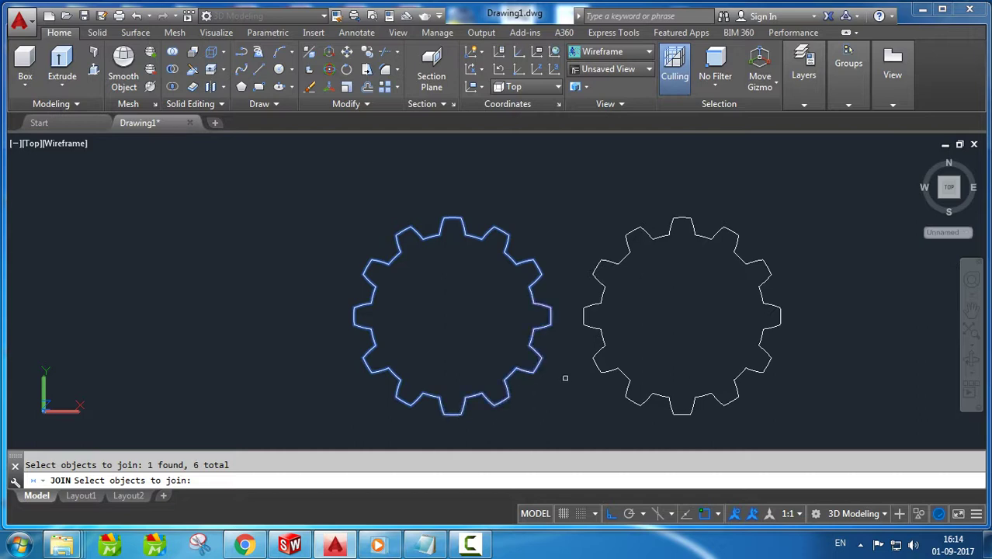
{"action": "key", "text": "Return"}
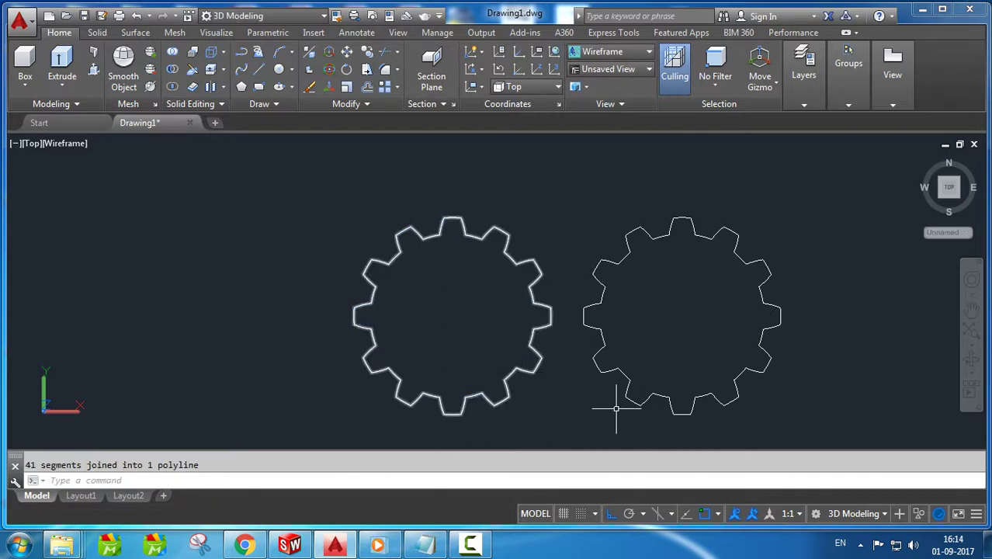
Convert the right gear's lines to polylines and join them into one closed polyline
{"action": "key", "text": "Return"}
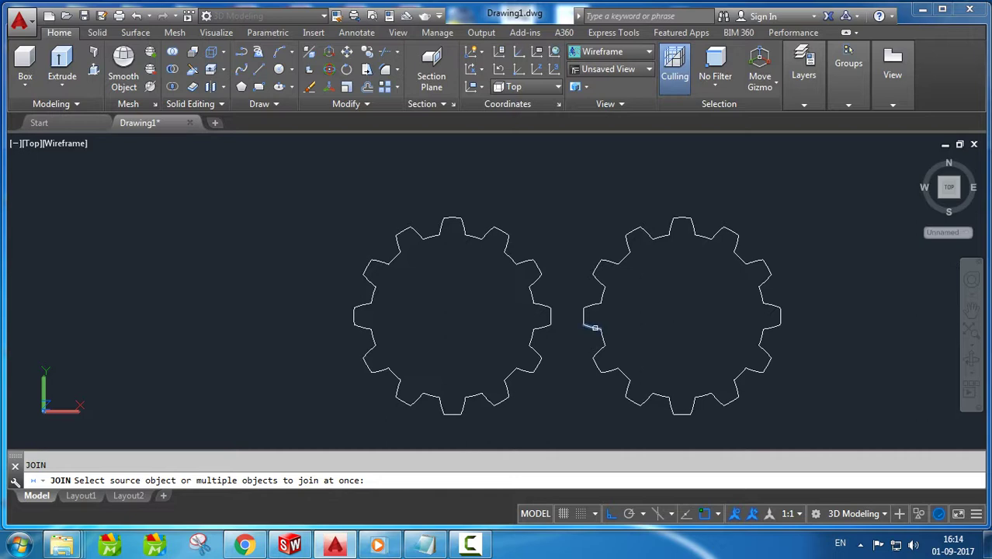
{"action": "left_click", "coordinate": [595, 328]}
{"action": "left_click", "coordinate": [818, 213]}
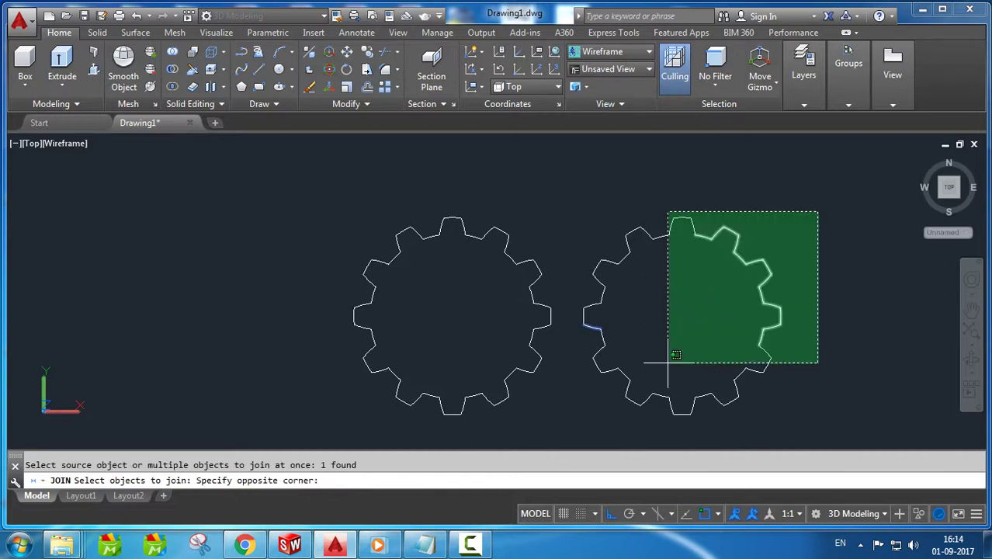
{"action": "left_click", "coordinate": [569, 430]}
{"action": "key", "text": "Return"}
{"action": "key", "text": "Return"}
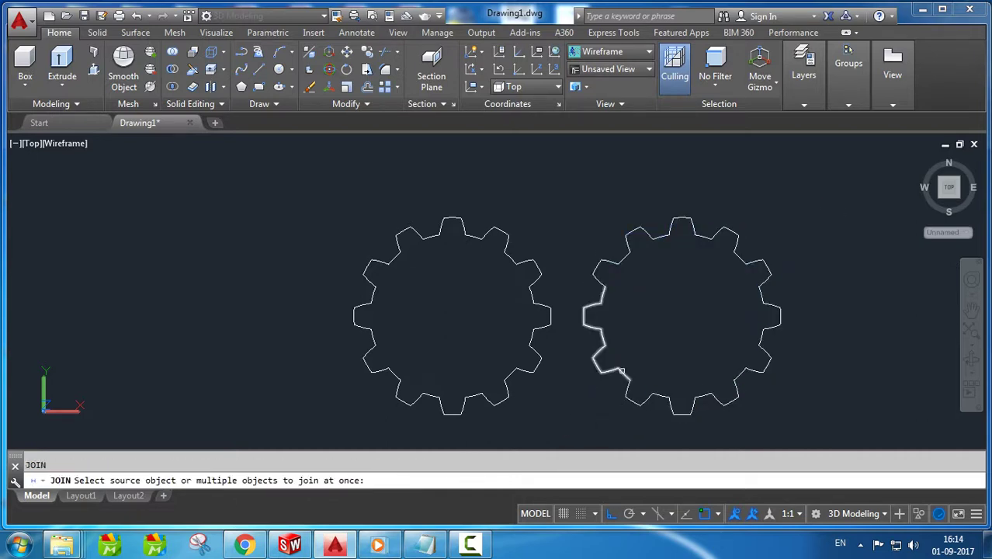
{"action": "left_click", "coordinate": [621, 372]}
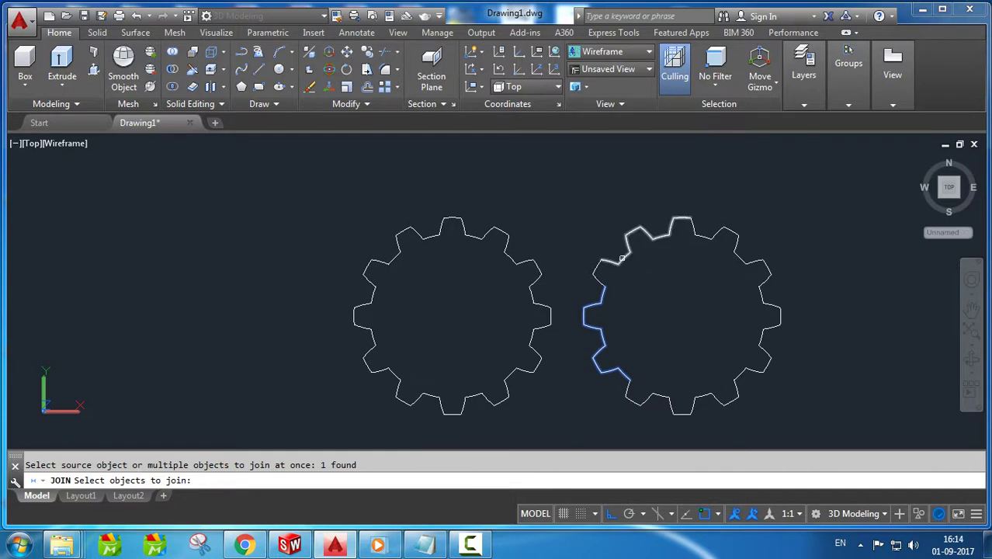
{"action": "left_click", "coordinate": [622, 260]}
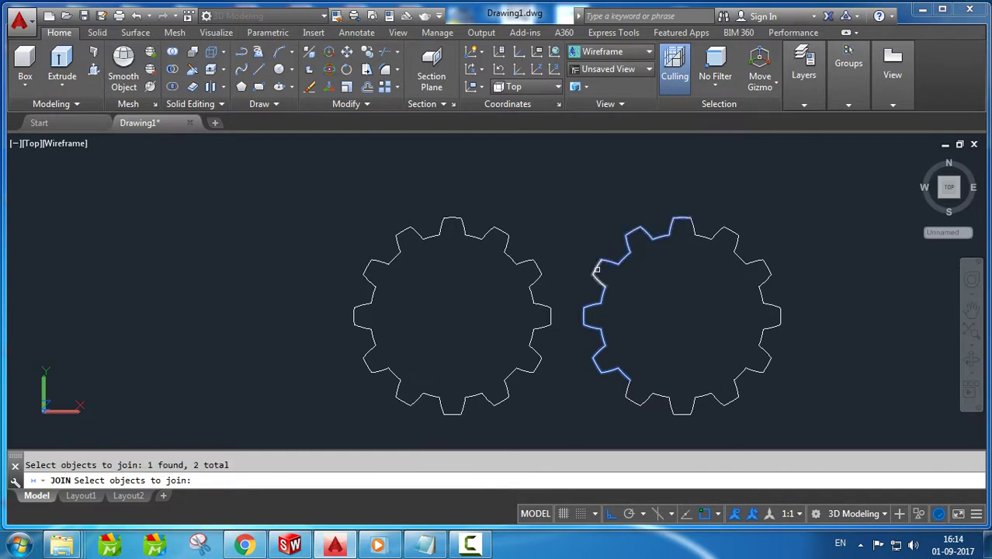
{"action": "left_click", "coordinate": [598, 268]}
{"action": "left_click", "coordinate": [716, 235]}
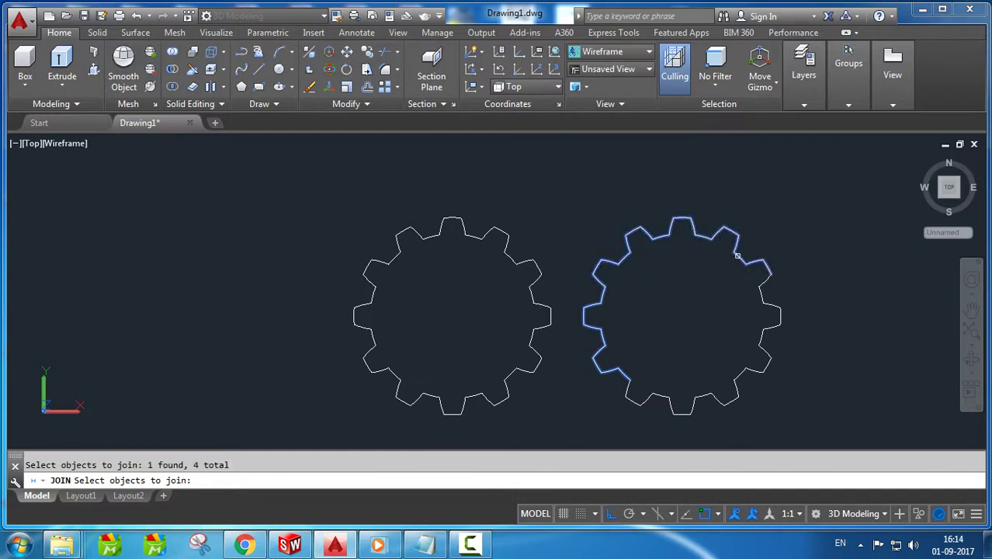
{"action": "left_click", "coordinate": [758, 282]}
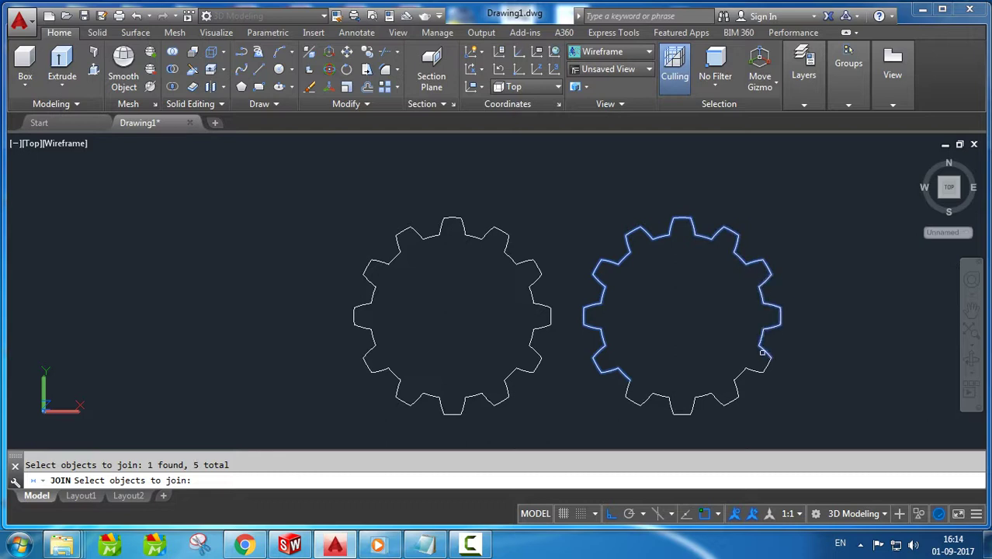
{"action": "left_click", "coordinate": [761, 369]}
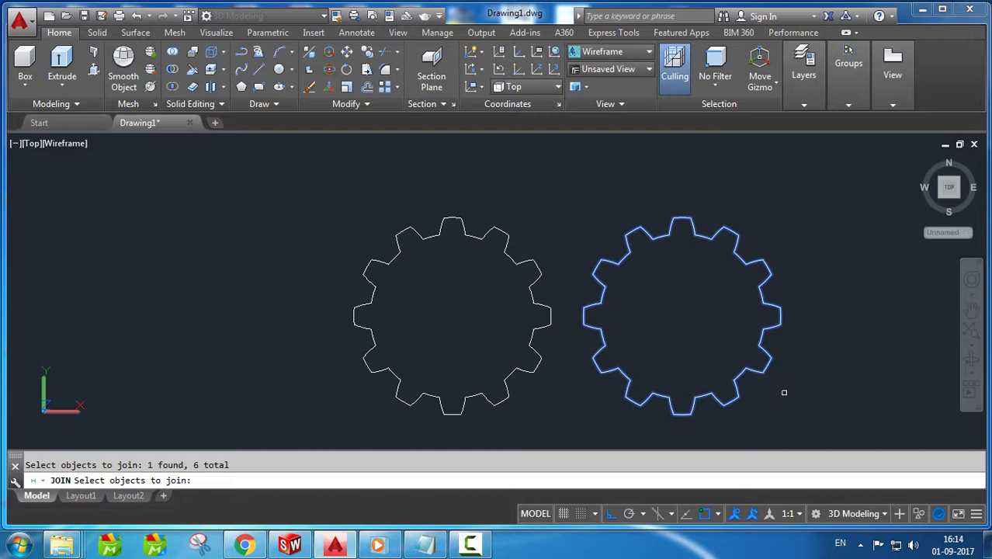
{"action": "key", "text": "Return"}
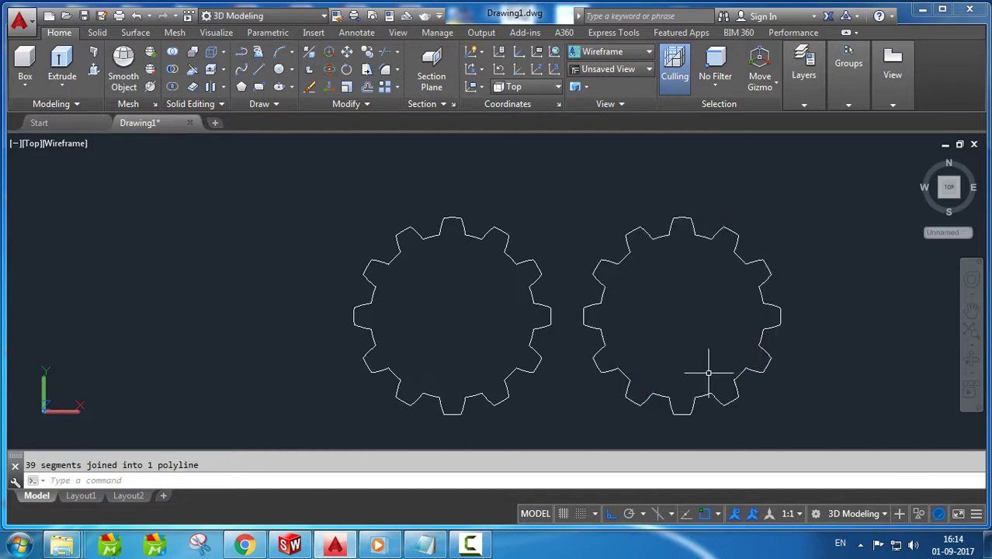
Move the right gear from its centre up against the left gear
{"action": "type", "text": "mv"}
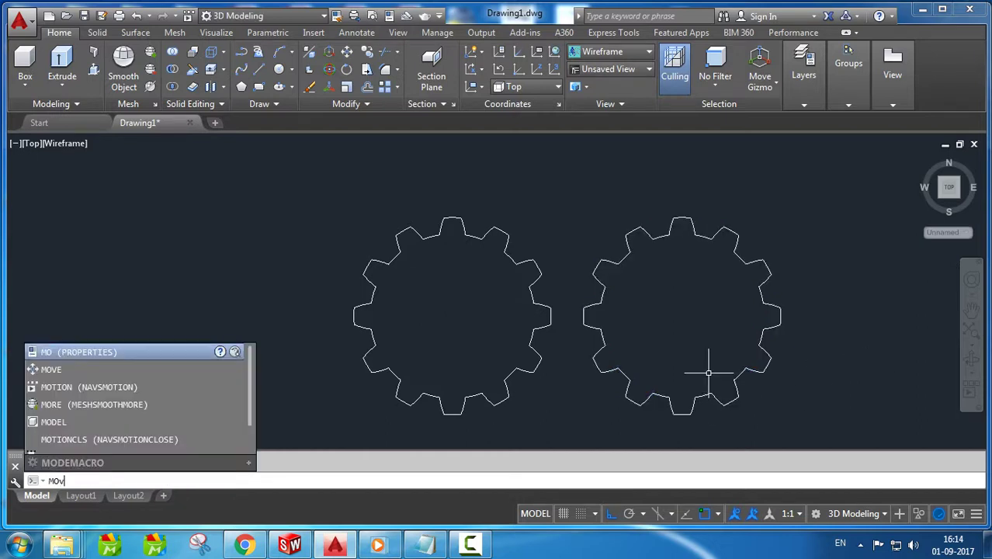
{"action": "type", "text": "e"}
{"action": "key", "text": "Return"}
{"action": "left_click", "coordinate": [790, 179]}
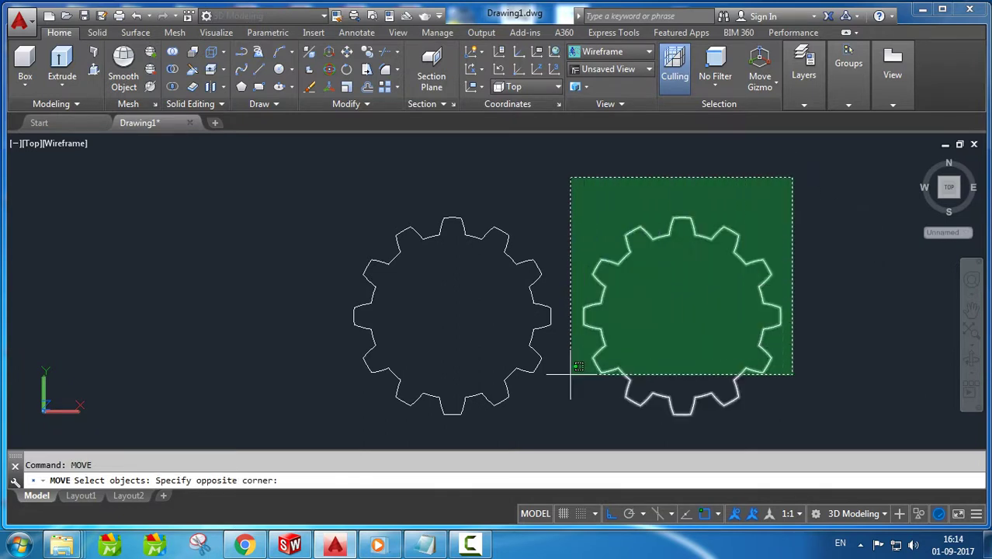
{"action": "left_click", "coordinate": [567, 420]}
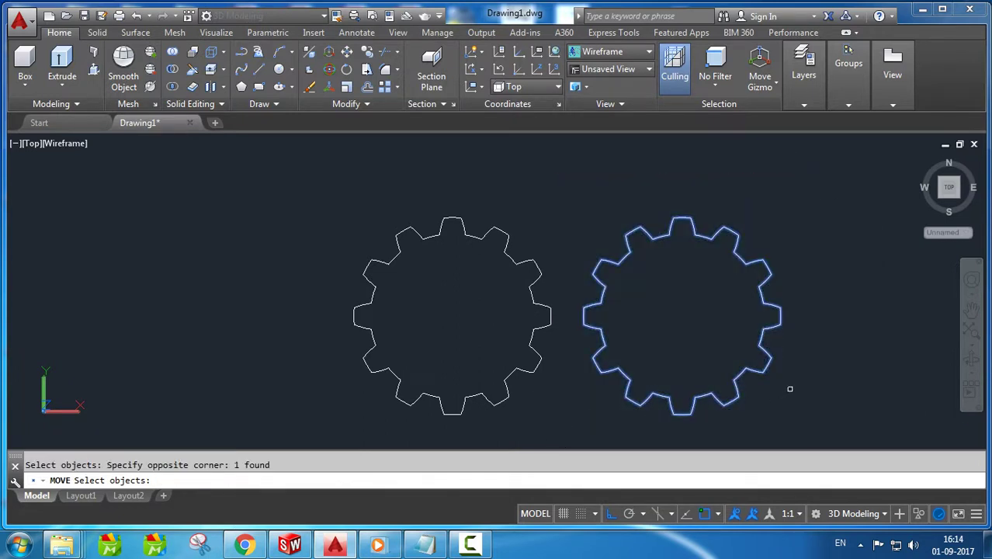
{"action": "key", "text": "Return"}
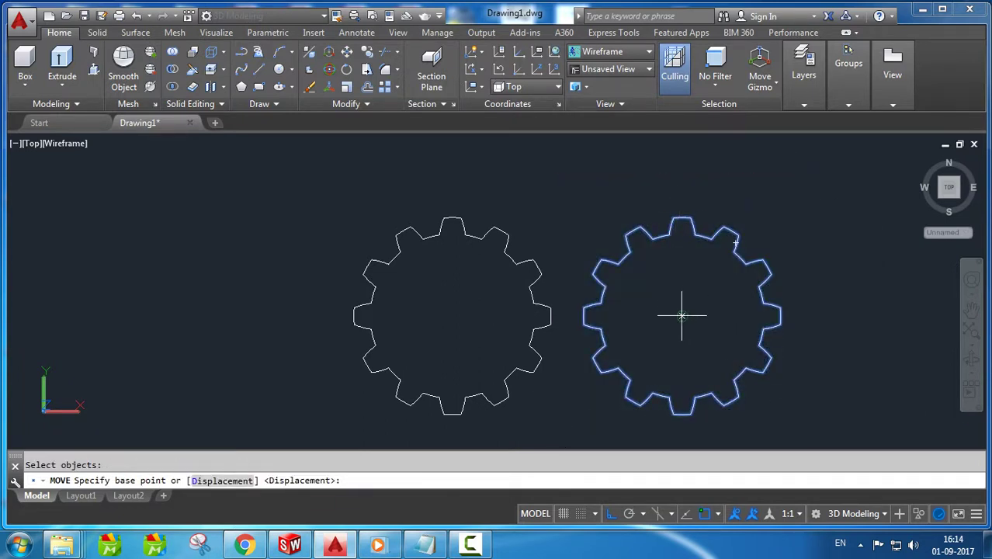
{"action": "left_click", "coordinate": [682, 316]}
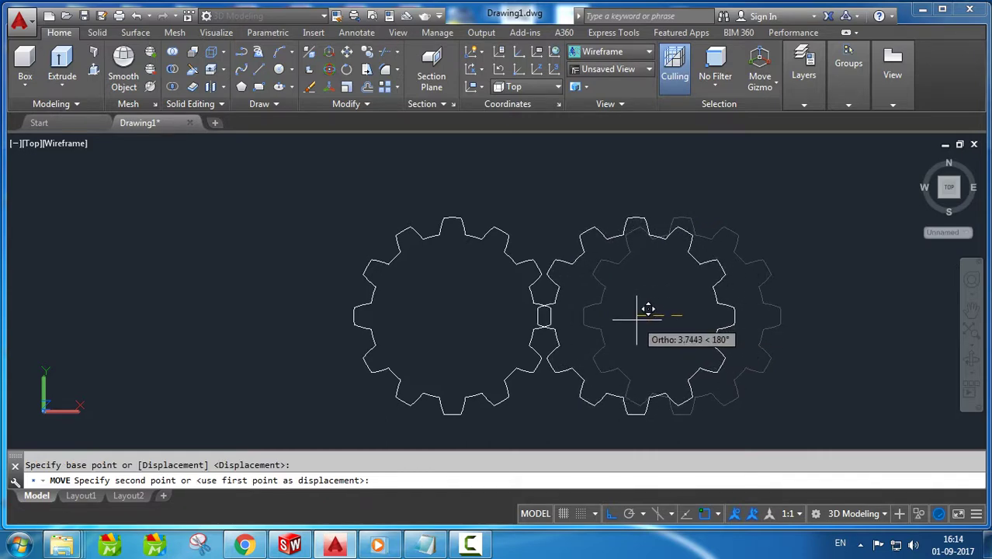
{"action": "left_click", "coordinate": [642, 318]}
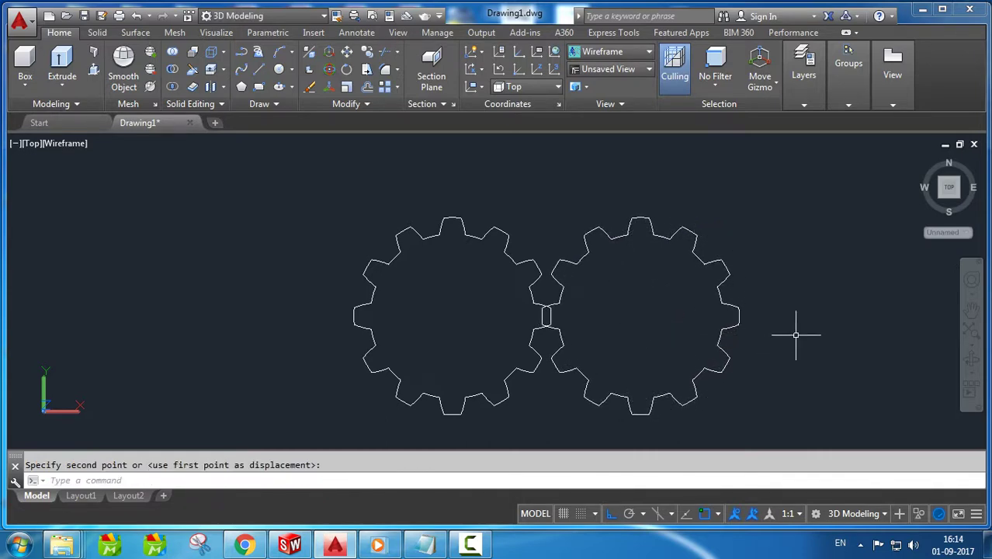
Rotate the right gear about its centre, with Ortho off, until the teeth interlock
{"action": "type", "text": "rot"}
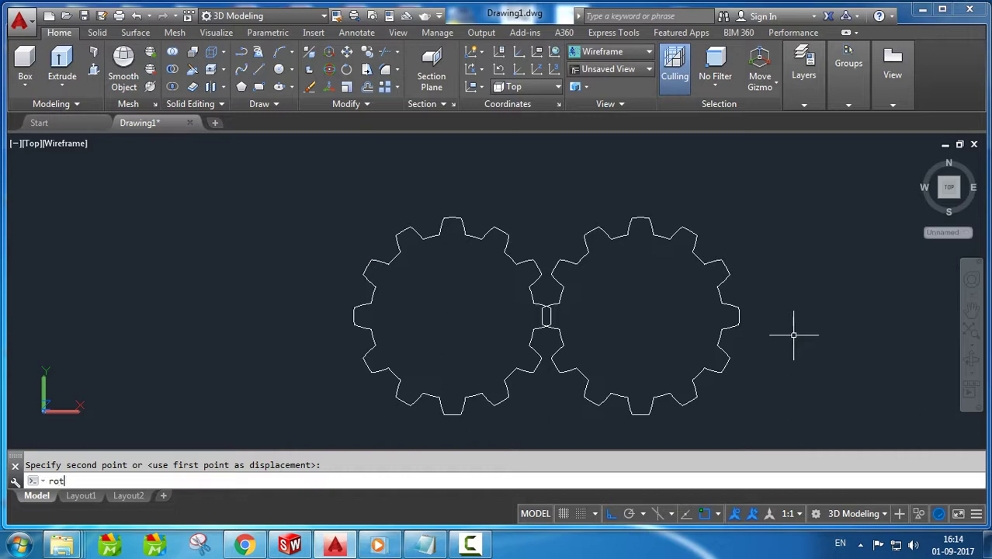
{"action": "type", "text": "ate"}
{"action": "key", "text": "Return"}
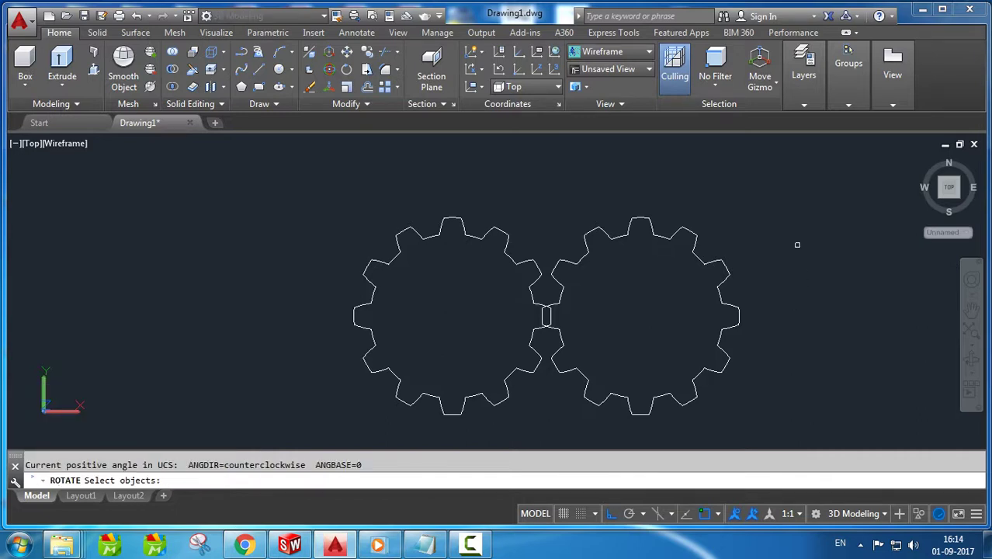
{"action": "left_click", "coordinate": [796, 243]}
{"action": "left_click", "coordinate": [673, 378]}
{"action": "key", "text": "Return"}
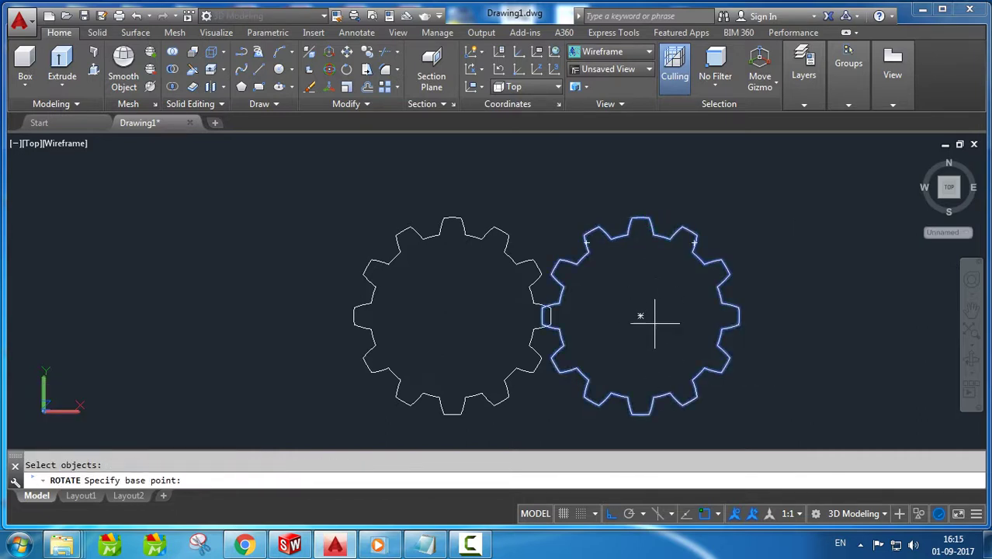
{"action": "left_click", "coordinate": [641, 315]}
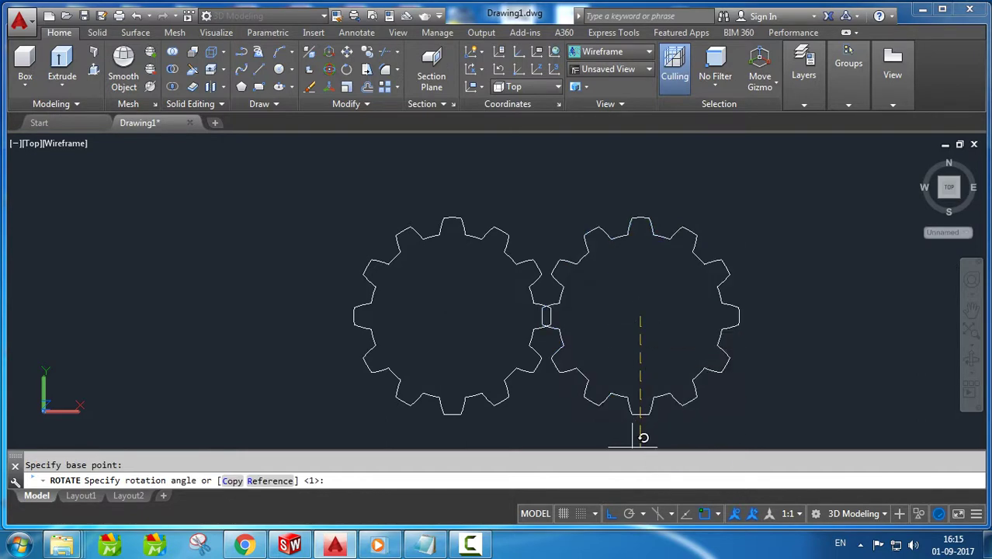
{"action": "key", "text": "F8"}
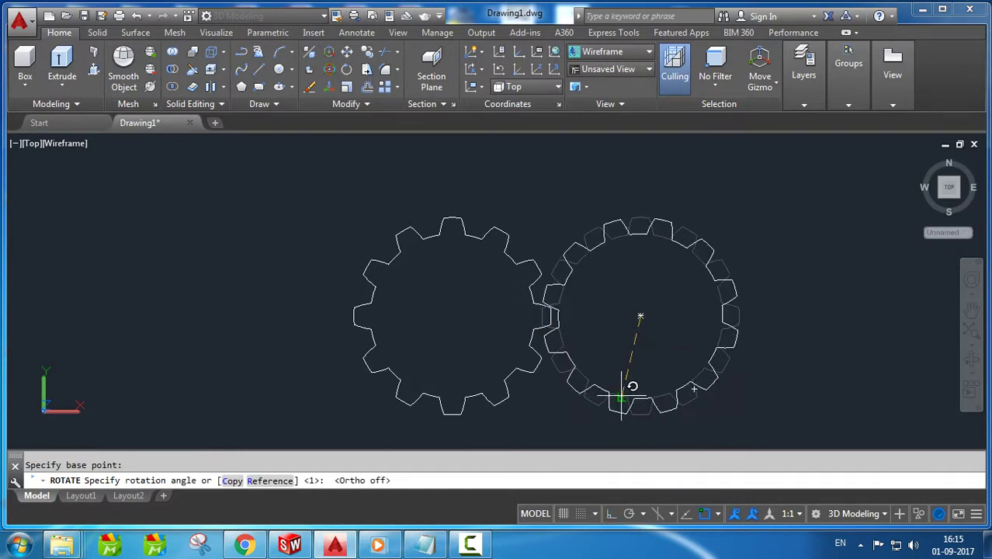
{"action": "left_click", "coordinate": [622, 399]}
{"action": "scroll", "coordinate": [563, 322], "scroll_direction": "up", "scroll_amount": 6}
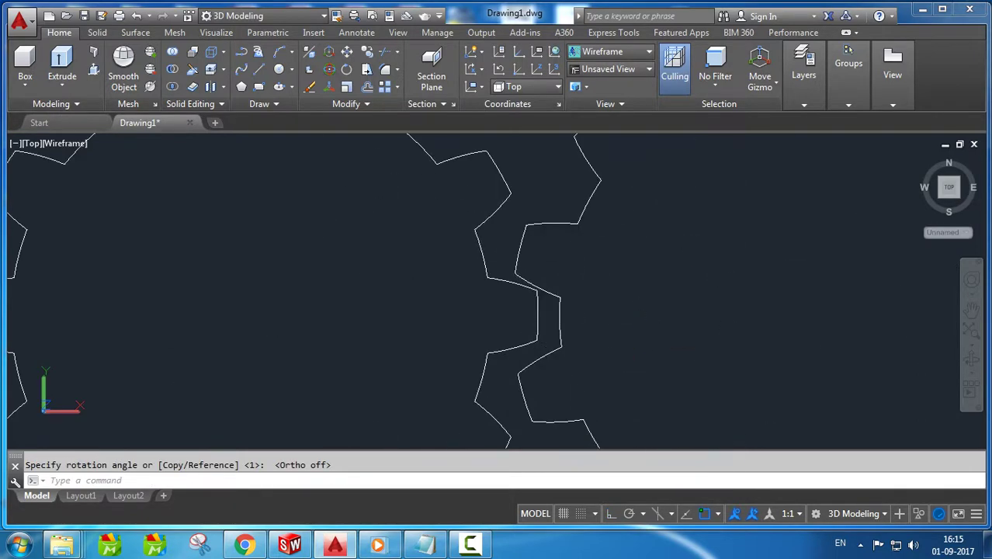
{"action": "scroll", "coordinate": [613, 326], "scroll_direction": "down", "scroll_amount": 5}
{"action": "scroll", "coordinate": [611, 323], "scroll_direction": "down", "scroll_amount": 2}
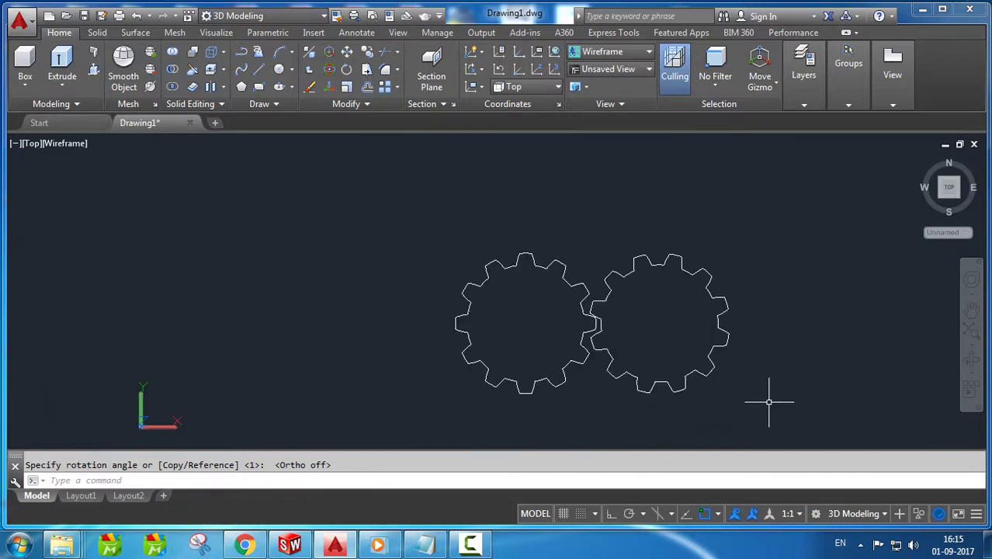
Tilt to a 3D view and extrude the left gear outline to height 3
{"action": "left_click", "coordinate": [972, 358]}
{"action": "left_click_drag", "start_coordinate": [621, 326], "coordinate": [621, 431]}
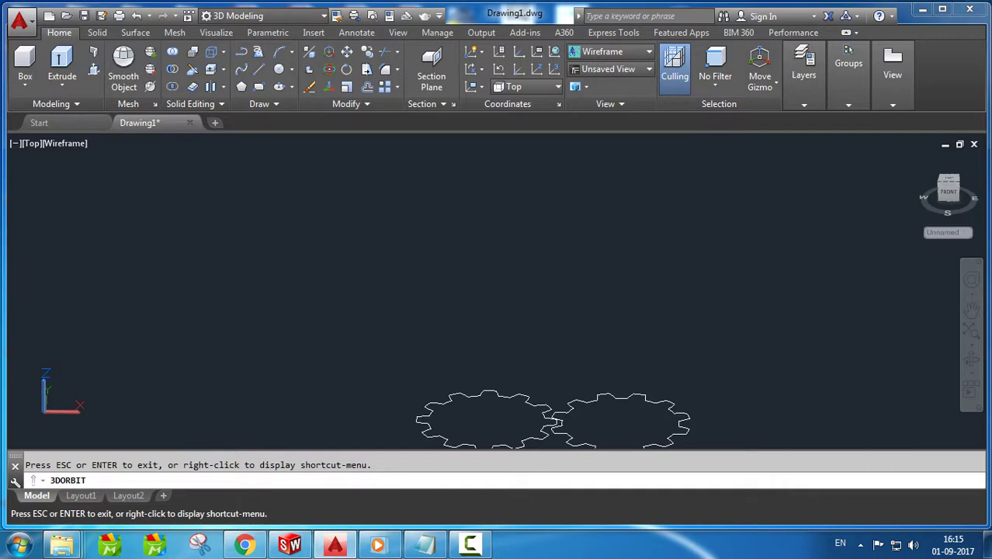
{"action": "key", "text": "Escape"}
{"action": "left_click_drag", "start_coordinate": [582, 399], "coordinate": [586, 354]}
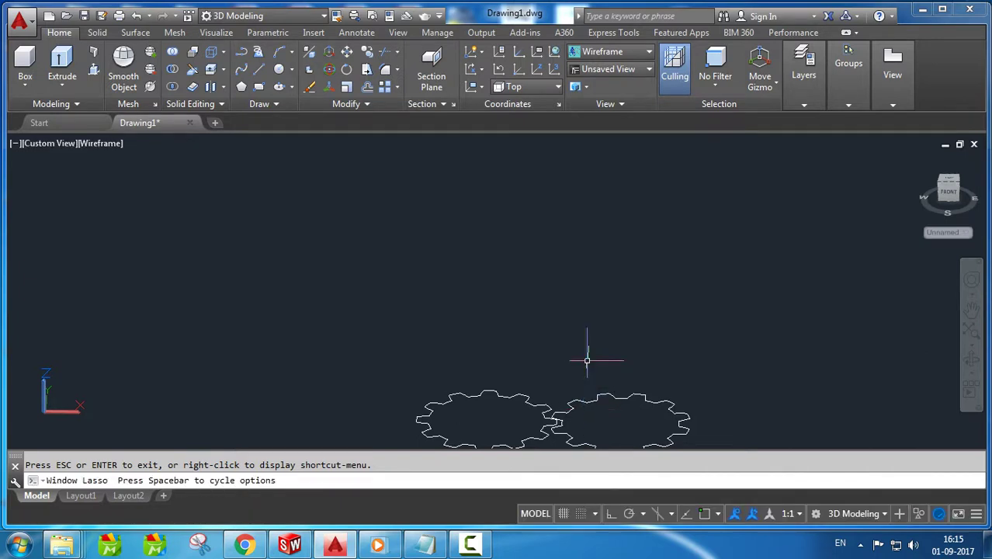
{"action": "middle_click_drag", "start_coordinate": [564, 416], "coordinate": [561, 332]}
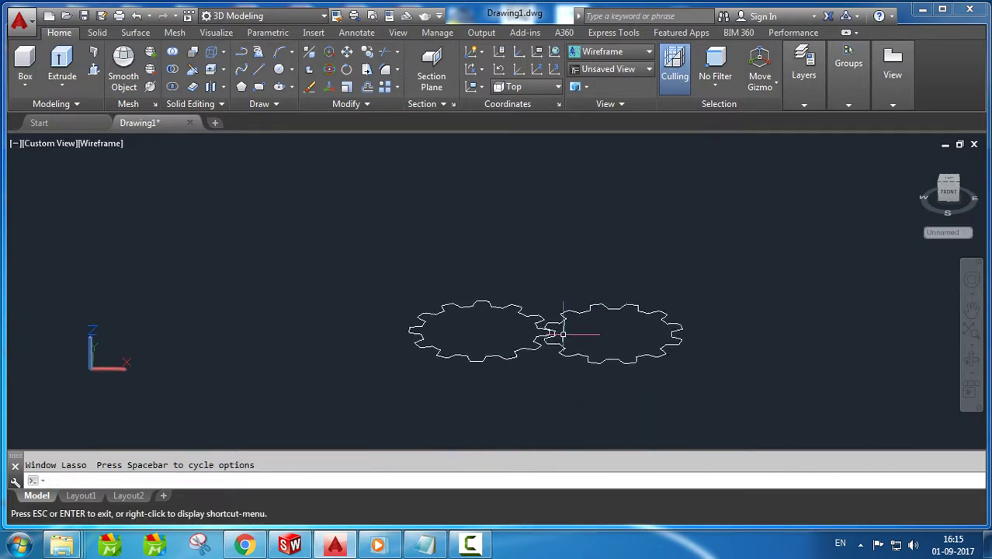
{"action": "left_click", "coordinate": [62, 63]}
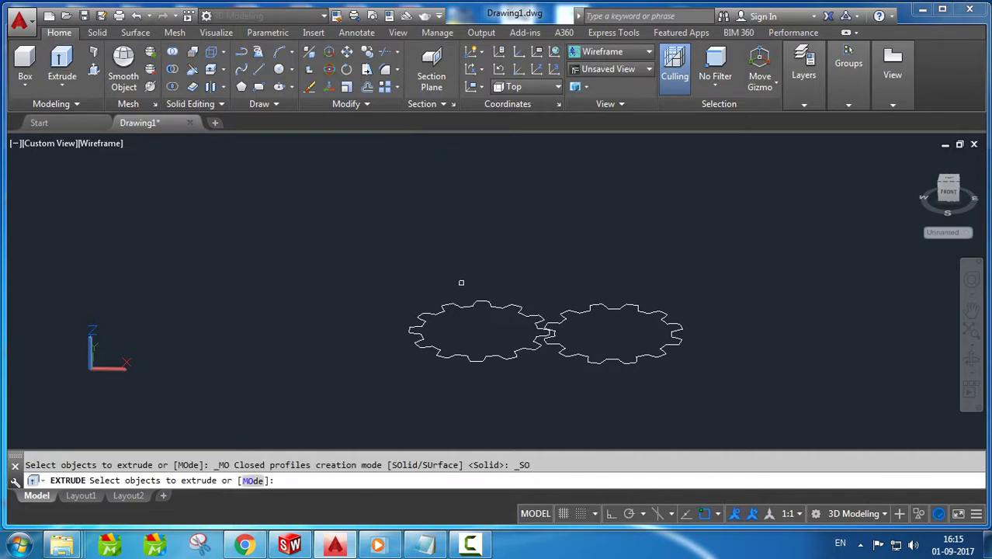
{"action": "left_click", "coordinate": [460, 308]}
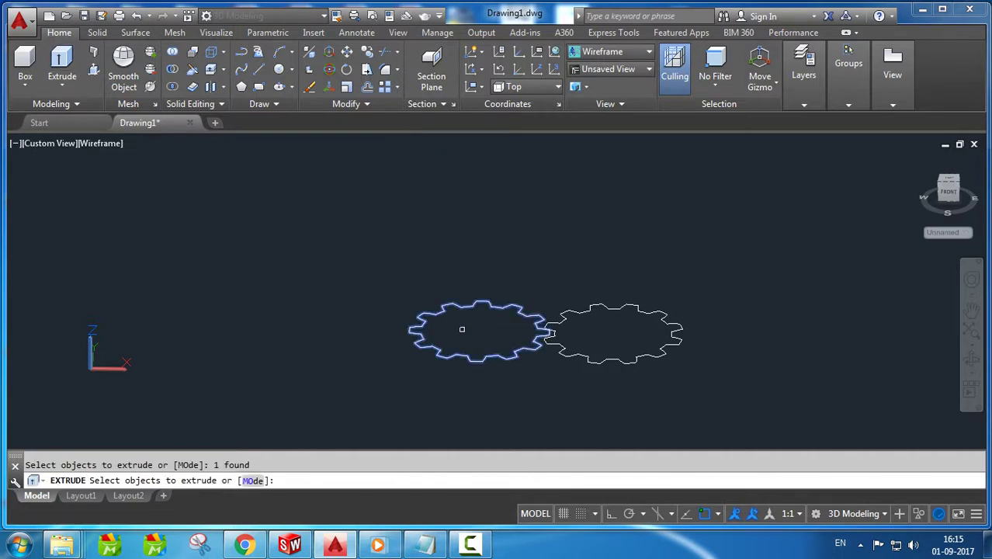
{"action": "key", "text": "Return"}
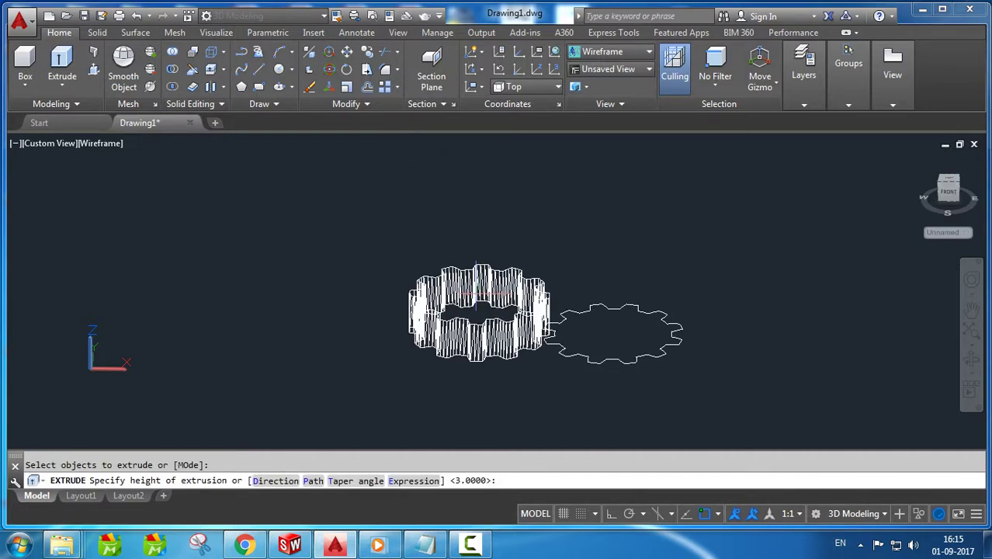
{"action": "type", "text": "3"}
{"action": "key", "text": "Return"}
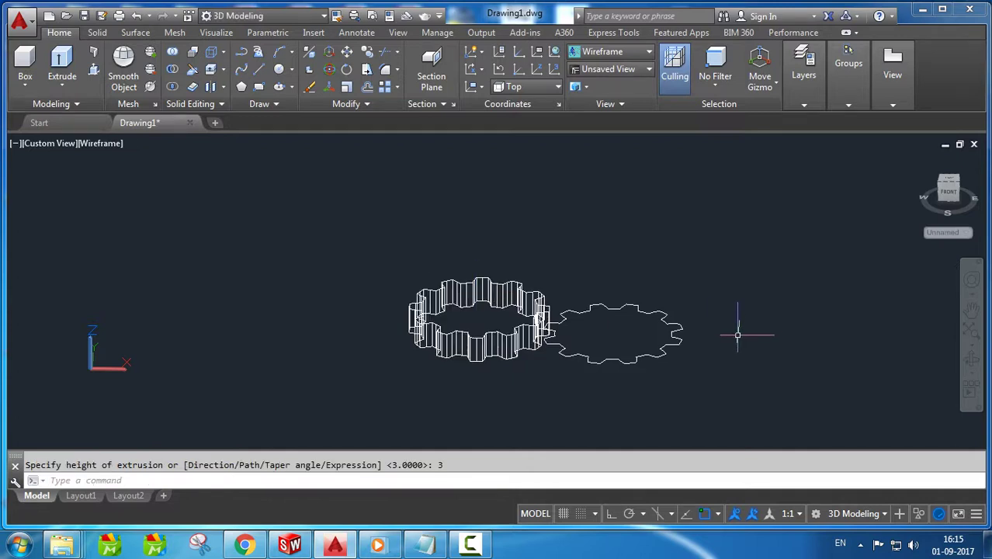
Extrude the right gear outline to a height of 3
{"action": "key", "text": "Return"}
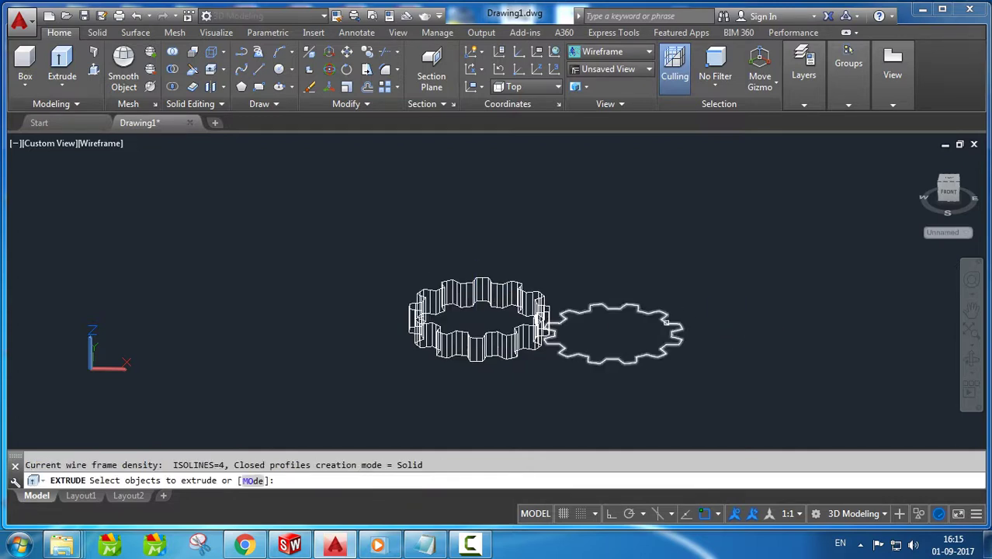
{"action": "left_click", "coordinate": [668, 319]}
{"action": "key", "text": "Return"}
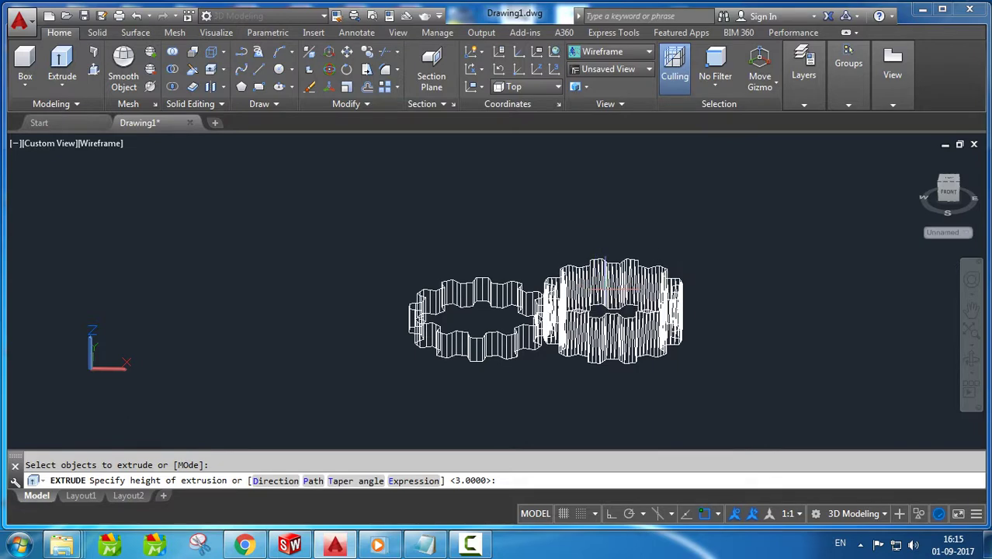
{"action": "type", "text": "3"}
{"action": "key", "text": "Return"}
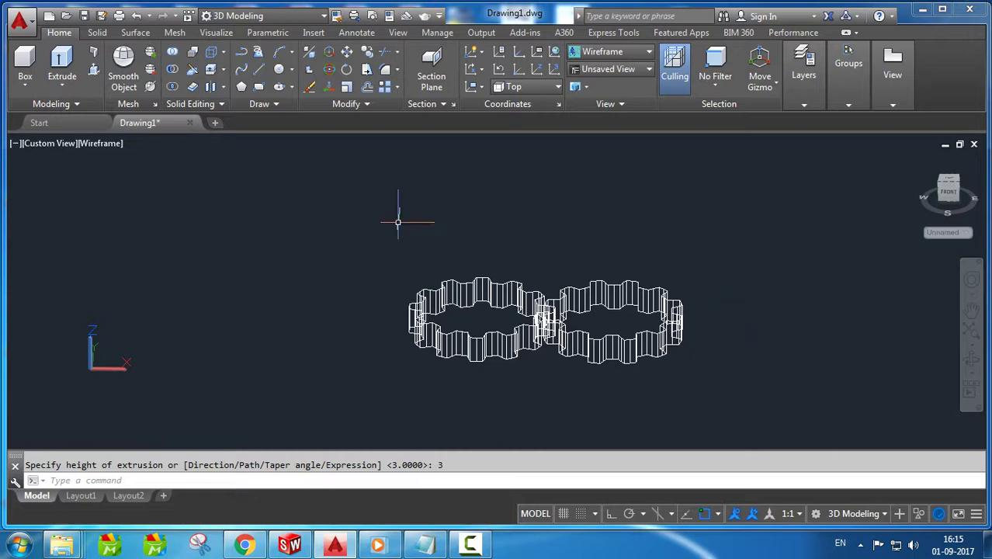
Switch the viewport to the Top view and pan the gears toward the centre
{"action": "left_click", "coordinate": [50, 143]}
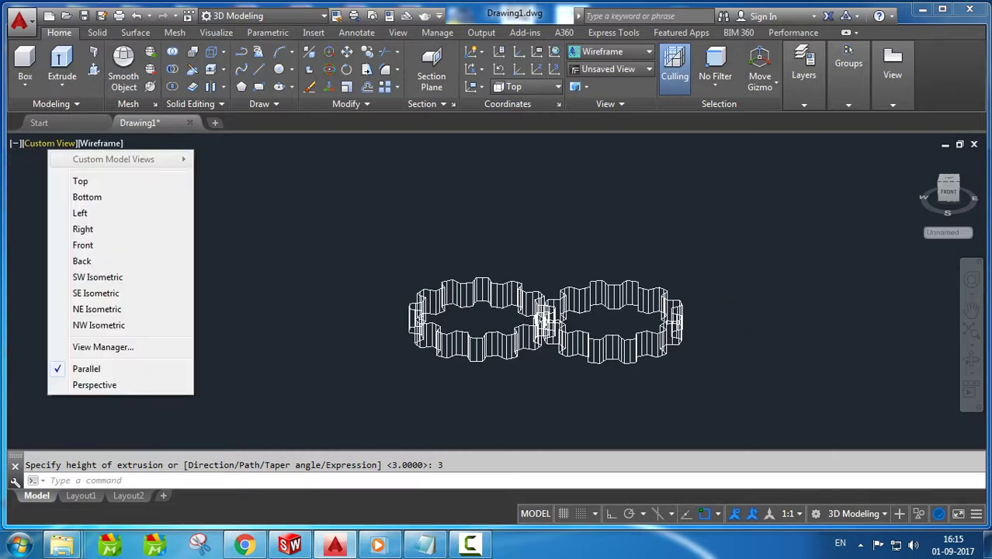
{"action": "left_click", "coordinate": [80, 181]}
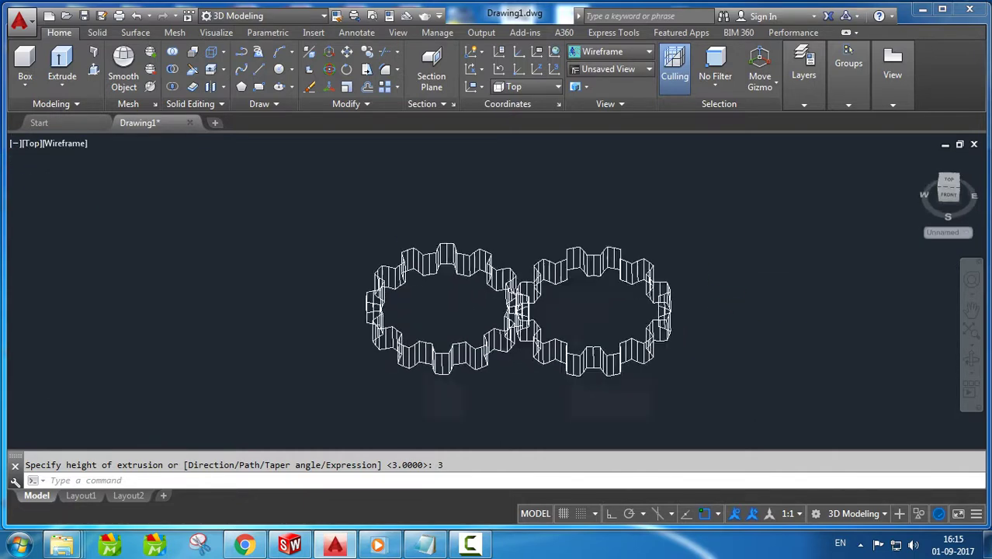
{"action": "mouse_move", "coordinate": [476, 354]}
{"action": "middle_mouse_down"}
{"action": "mouse_move", "coordinate": [576, 334]}
{"action": "mouse_move", "coordinate": [555, 336]}
{"action": "middle_mouse_up"}
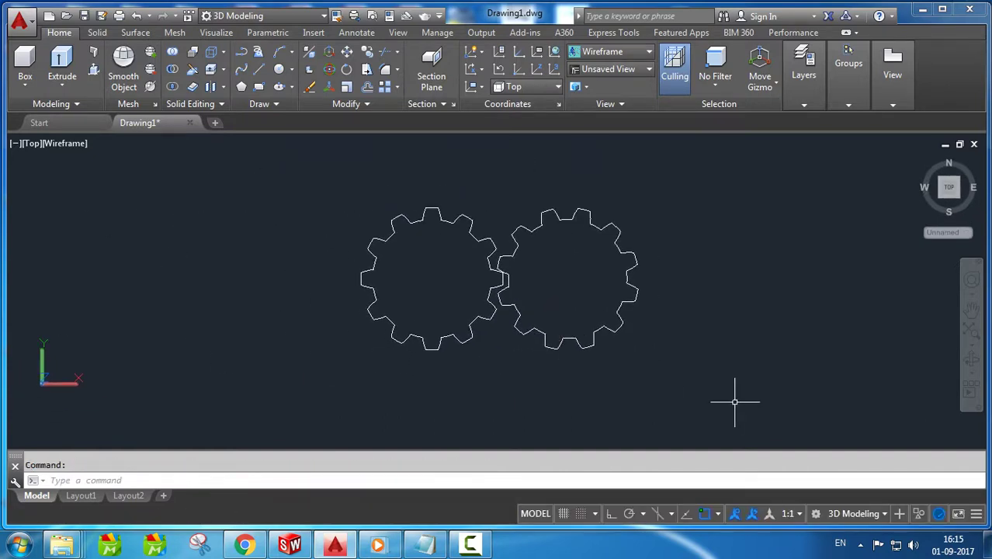
Create a group named M containing the left gear
{"action": "type", "text": "GROuP"}
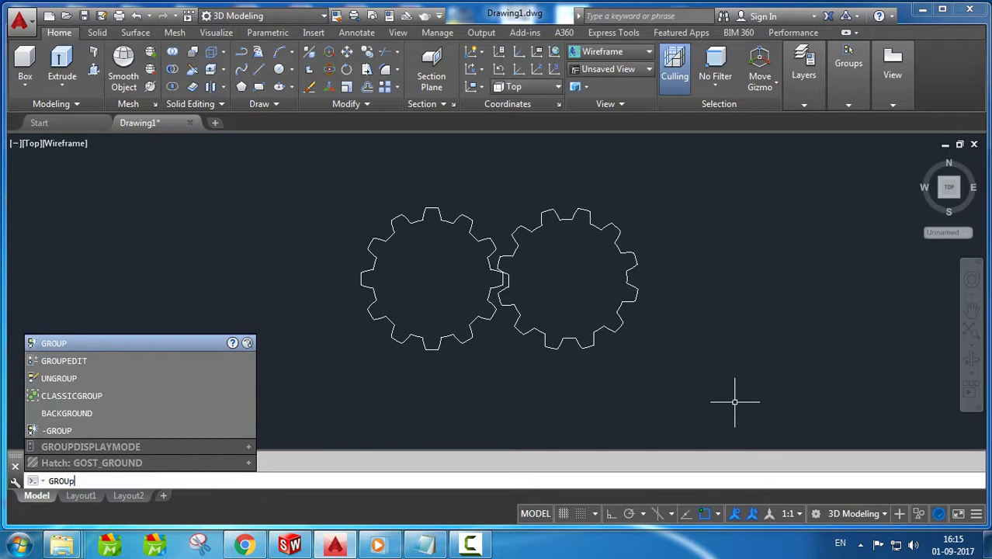
{"action": "key", "text": "Return"}
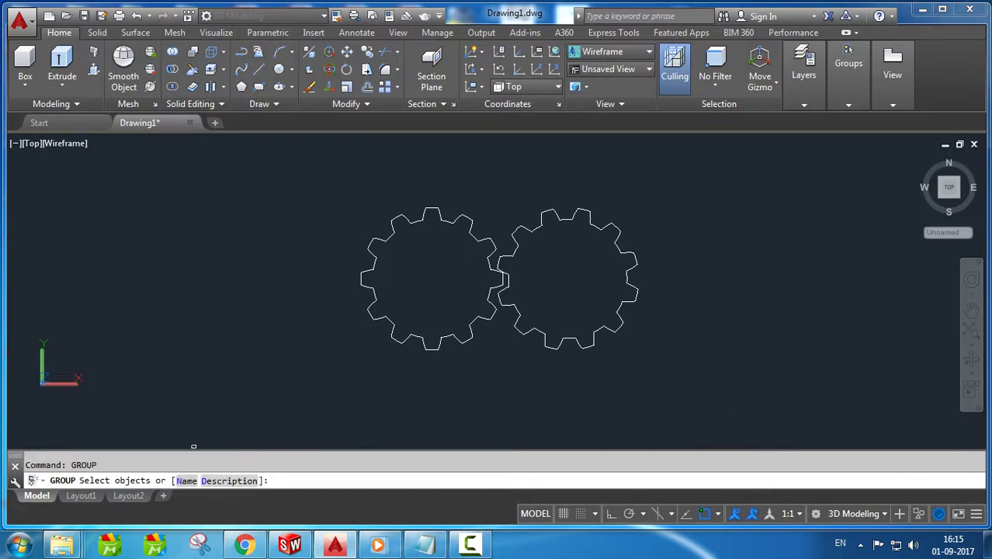
{"action": "type", "text": "N"}
{"action": "key", "text": "Return"}
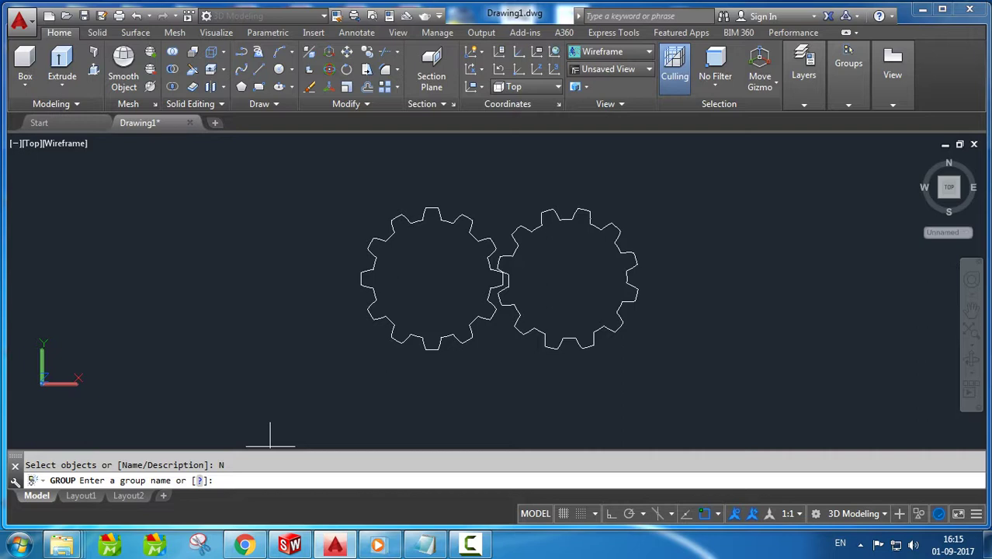
{"action": "type", "text": "m"}
{"action": "key", "text": "Return"}
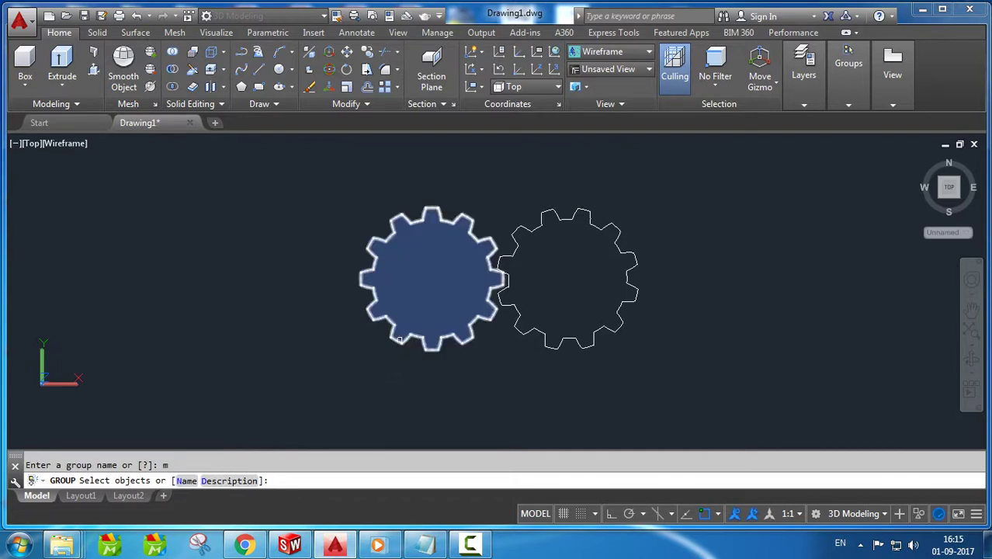
{"action": "left_click", "coordinate": [398, 340]}
{"action": "key", "text": "Return"}
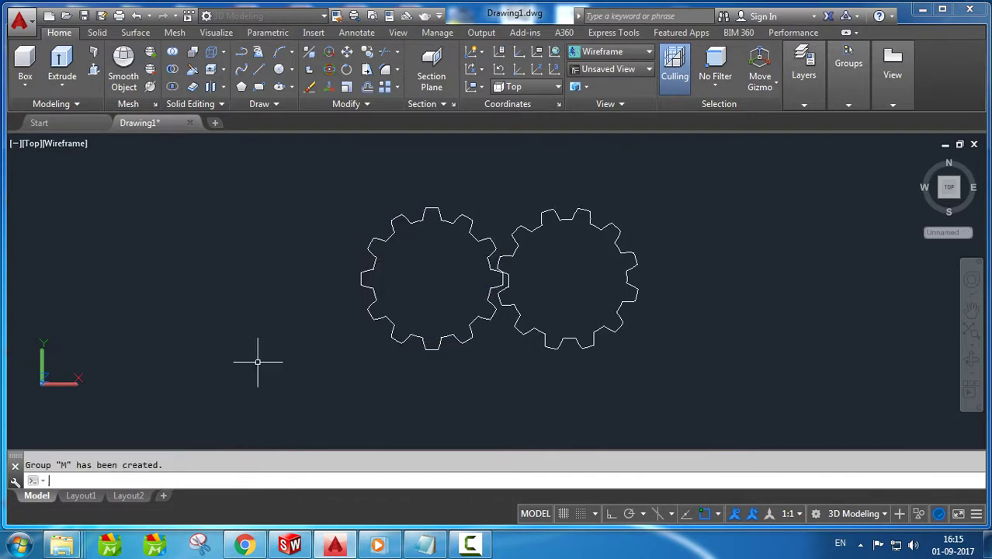
Create a group named N containing the right gear
{"action": "key", "text": "Return"}
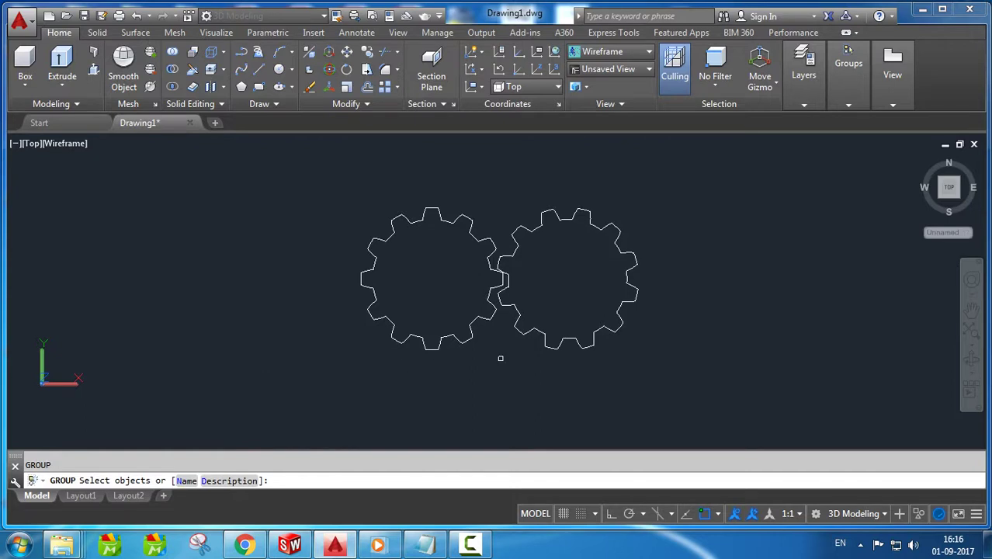
{"action": "type", "text": "N"}
{"action": "key", "text": "Return"}
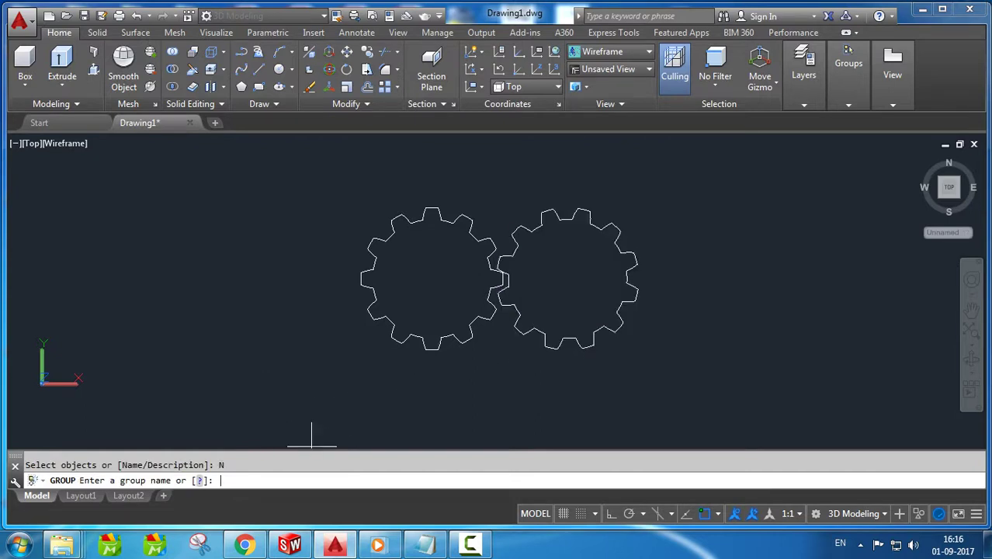
{"action": "type", "text": "n"}
{"action": "key", "text": "Return"}
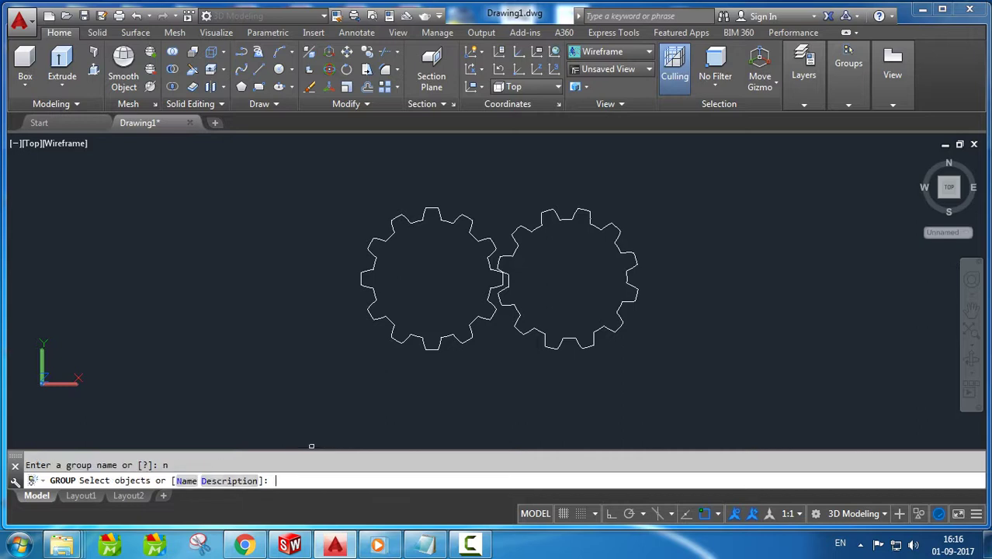
{"action": "left_click", "coordinate": [528, 330]}
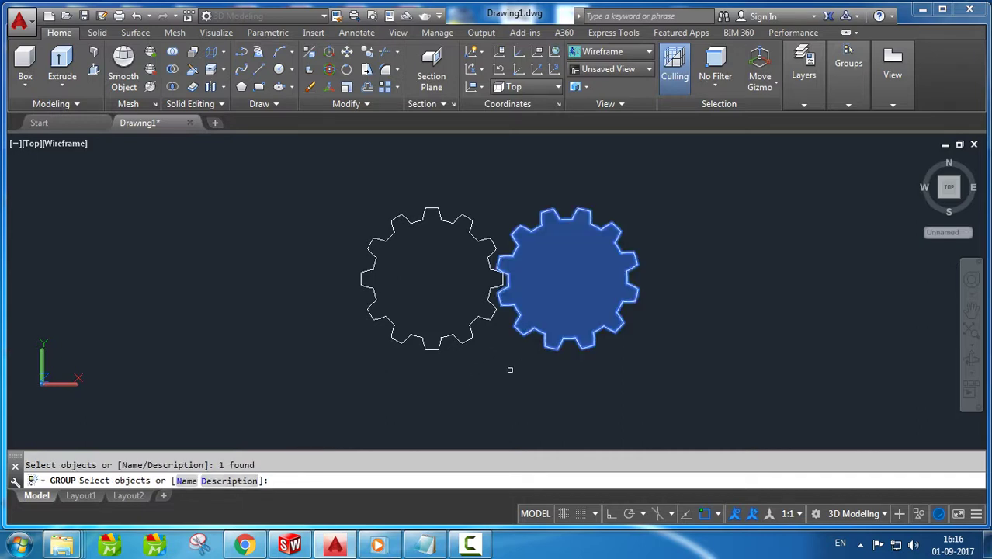
{"action": "key", "text": "Return"}
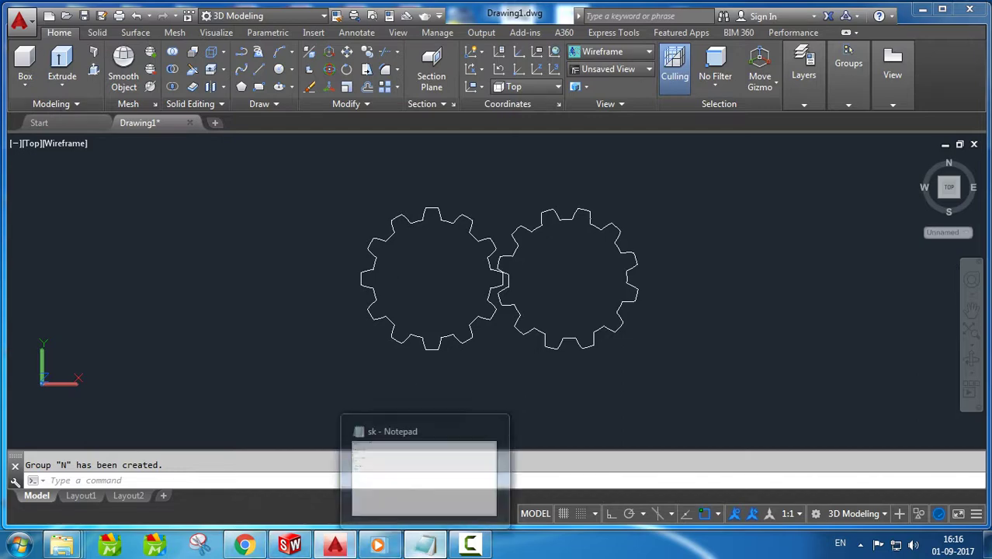
Close the sk script and launch a new blank Notepad
{"action": "left_click", "coordinate": [424, 545]}
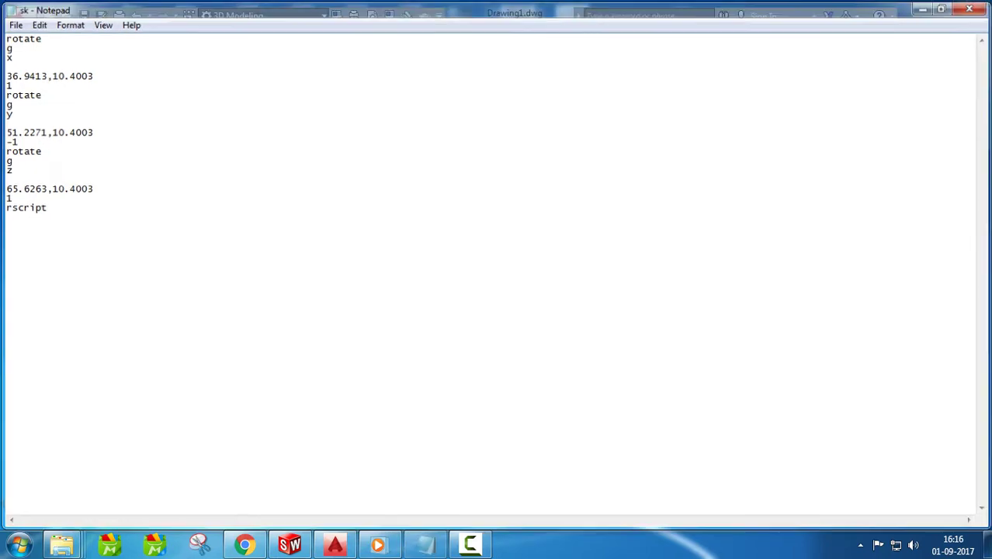
{"action": "key", "text": "alt+F4"}
{"action": "key", "text": "super"}
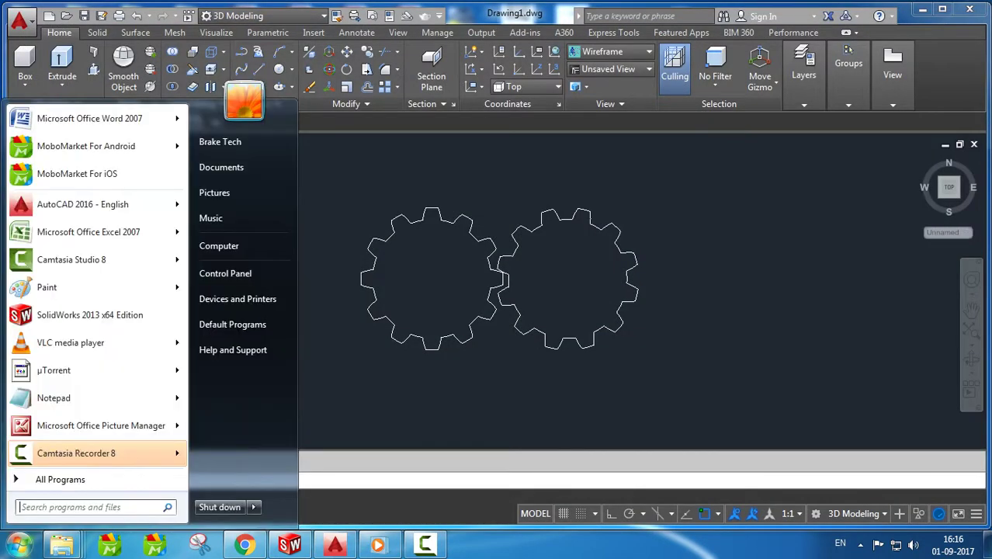
{"action": "key", "text": "Up"}
{"action": "key", "text": "Up"}
{"action": "key", "text": "Up"}
{"action": "key", "text": "Up"}
{"action": "key", "text": "Up"}
{"action": "key", "text": "Down"}
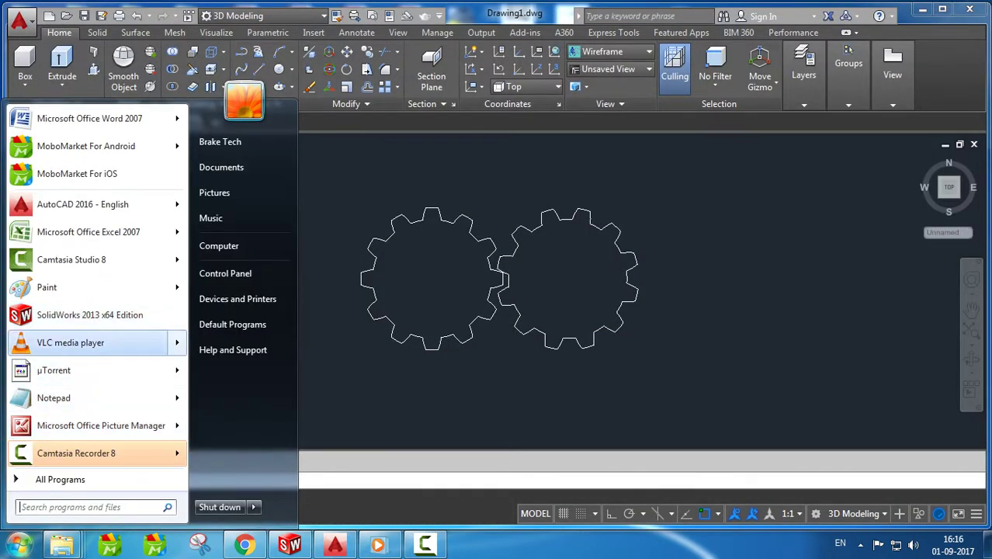
{"action": "key", "text": "Down"}
{"action": "key", "text": "Down"}
{"action": "key", "text": "Return"}
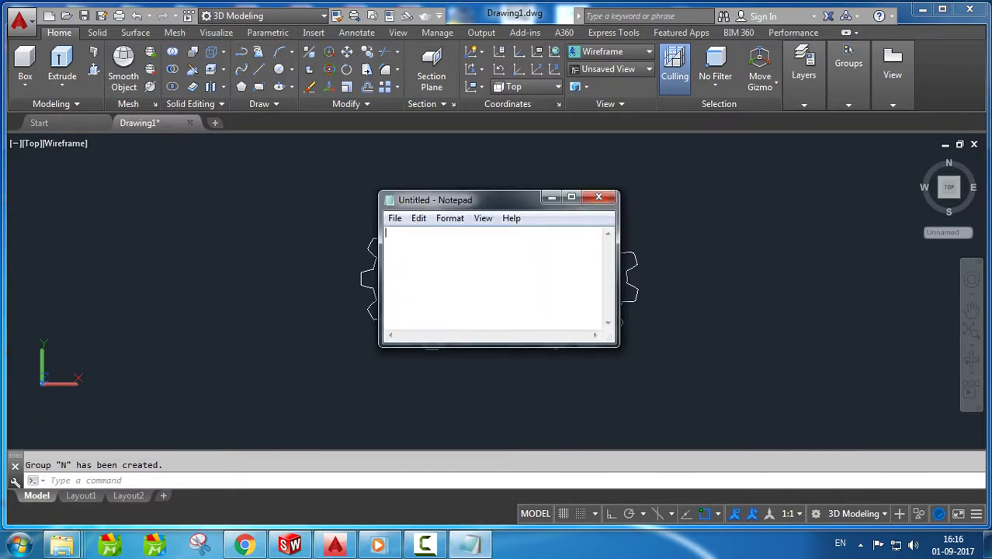
Write the script lines rotate, g and m, then minimize Notepad
{"action": "type", "text": "rot"}
{"action": "type", "text": "ate"}
{"action": "key", "text": "Return"}
{"action": "type", "text": "g "}
{"action": "type", "text": "m"}
{"action": "left_click", "coordinate": [552, 197]}
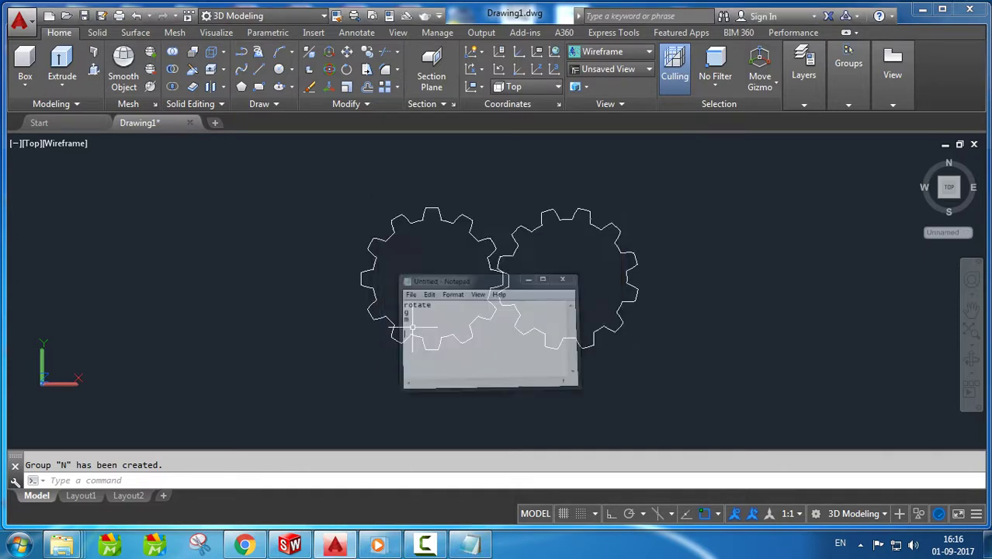
Query the left gear's centre with ID and select the reported X and Y values
{"action": "type", "text": "I"}
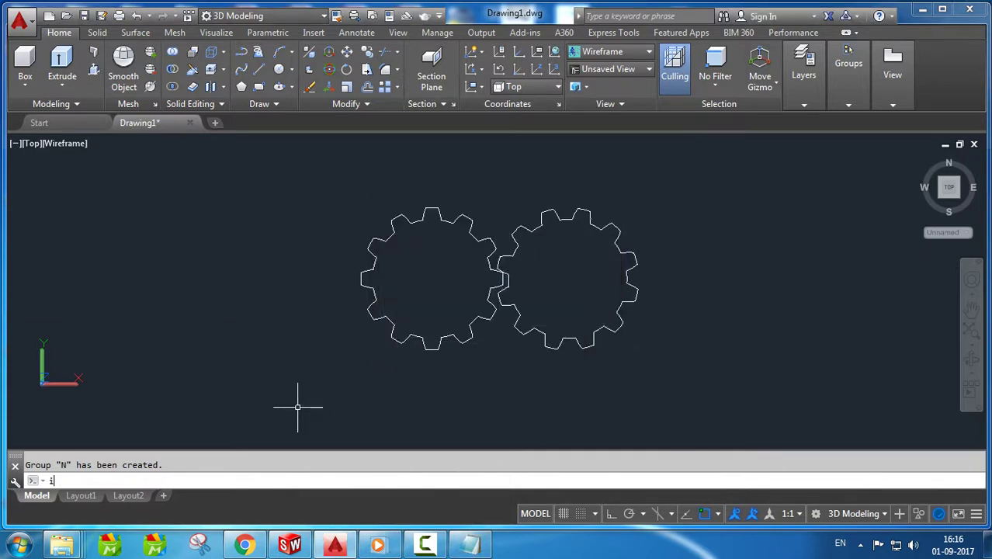
{"action": "type", "text": "D"}
{"action": "key", "text": "Return"}
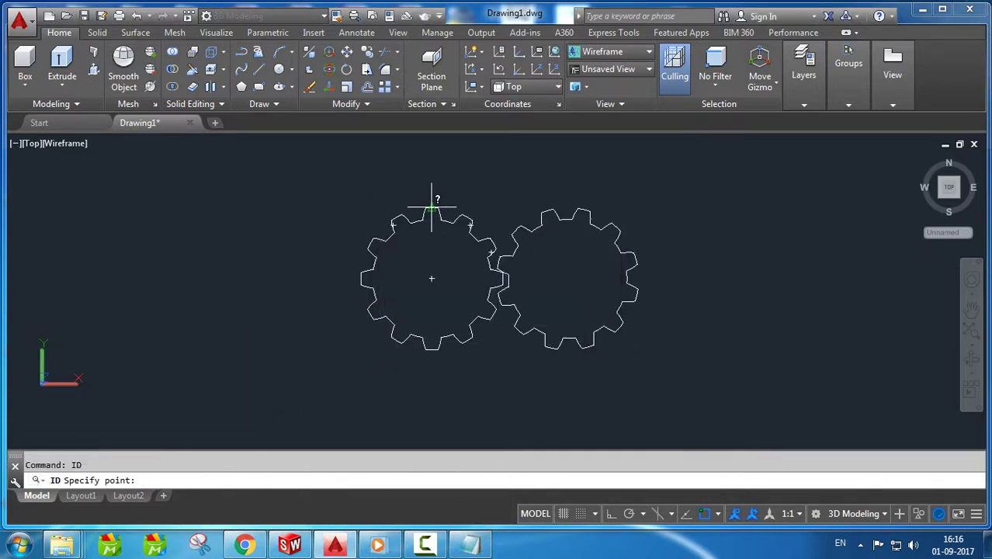
{"action": "left_click", "coordinate": [432, 277]}
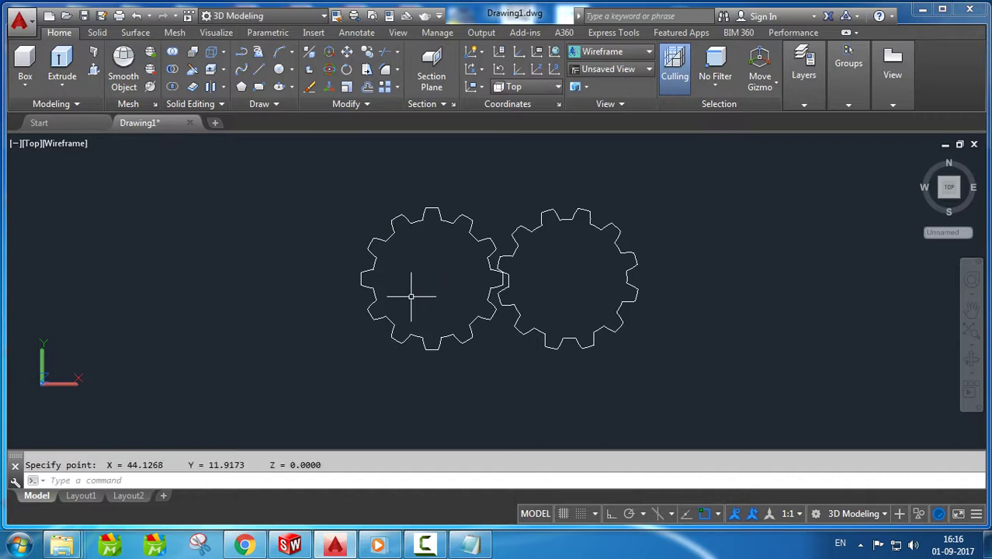
{"action": "left_click_drag", "start_coordinate": [245, 464], "coordinate": [128, 464]}
{"action": "key", "text": "ctrl+c"}
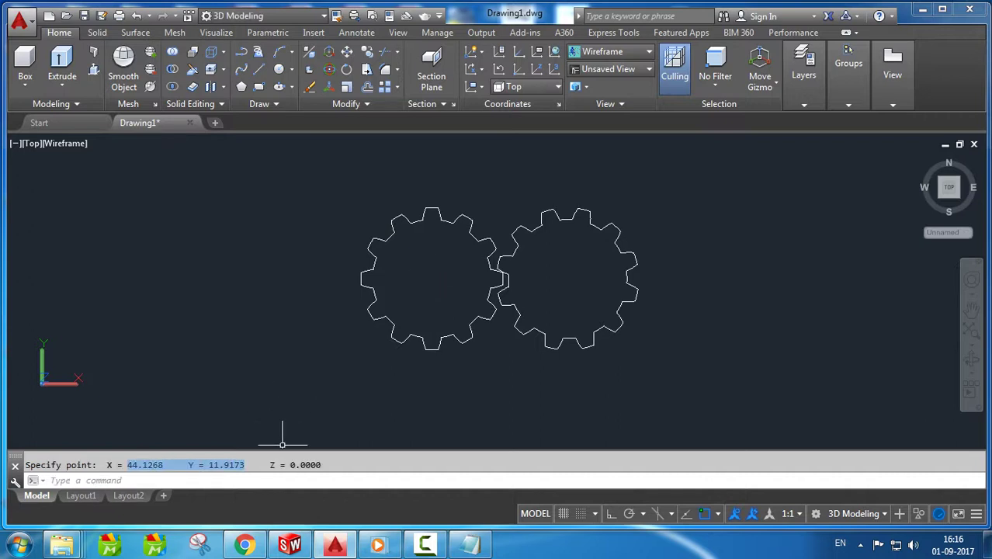
Add the centre 44.1268,11.9173 to the script, followed by lines 1, rotate, g, n
{"action": "left_click", "coordinate": [469, 544]}
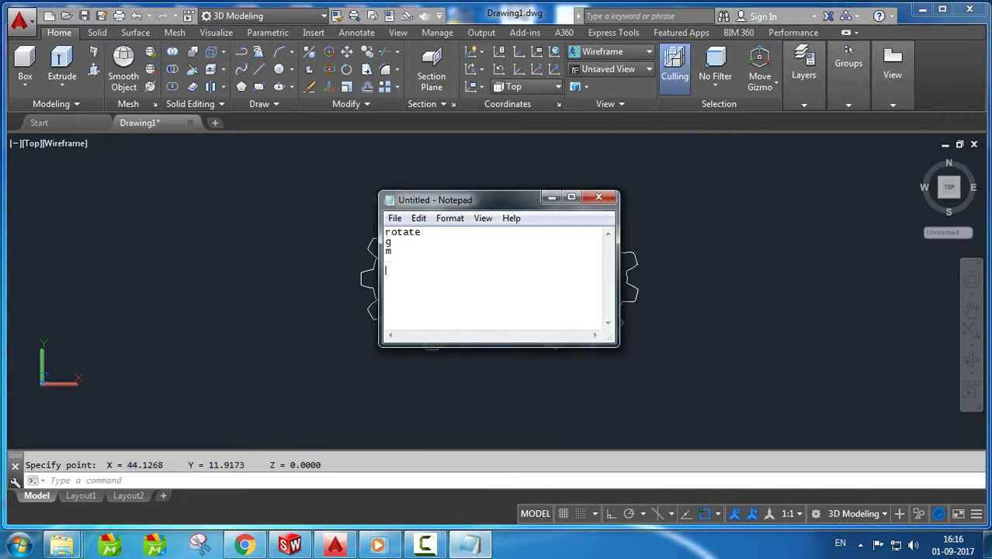
{"action": "key", "text": "ctrl+v"}
{"action": "type", "text": ","}
{"action": "key", "text": "Delete"}
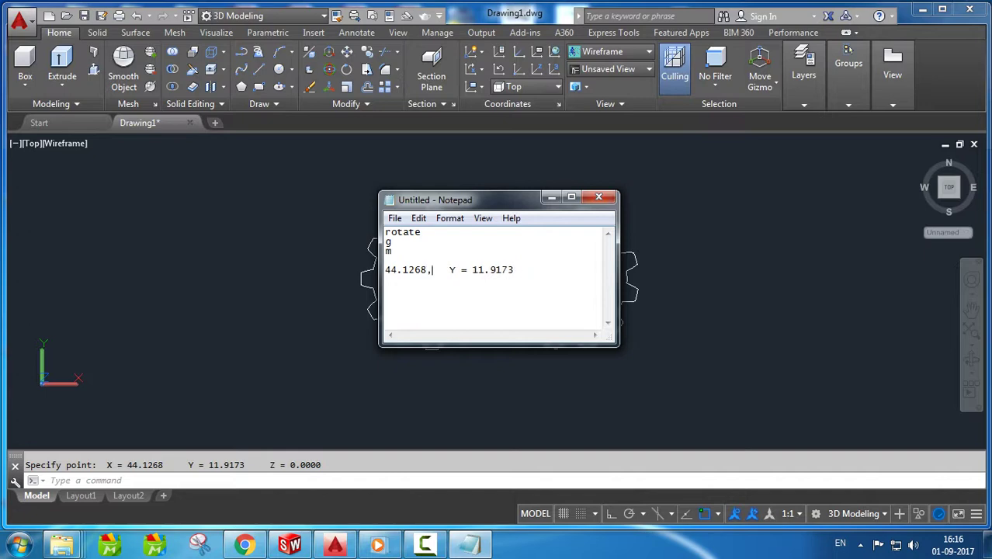
{"action": "key", "text": "Delete"}
{"action": "key", "text": "Delete"}
{"action": "key", "text": "Delete"}
{"action": "key", "text": "Delete"}
{"action": "key", "text": "Delete"}
{"action": "key", "text": "Delete"}
{"action": "key", "text": "Delete"}
{"action": "key", "text": "Return"}
{"action": "type", "text": "1 "}
{"action": "type", "text": "rota"}
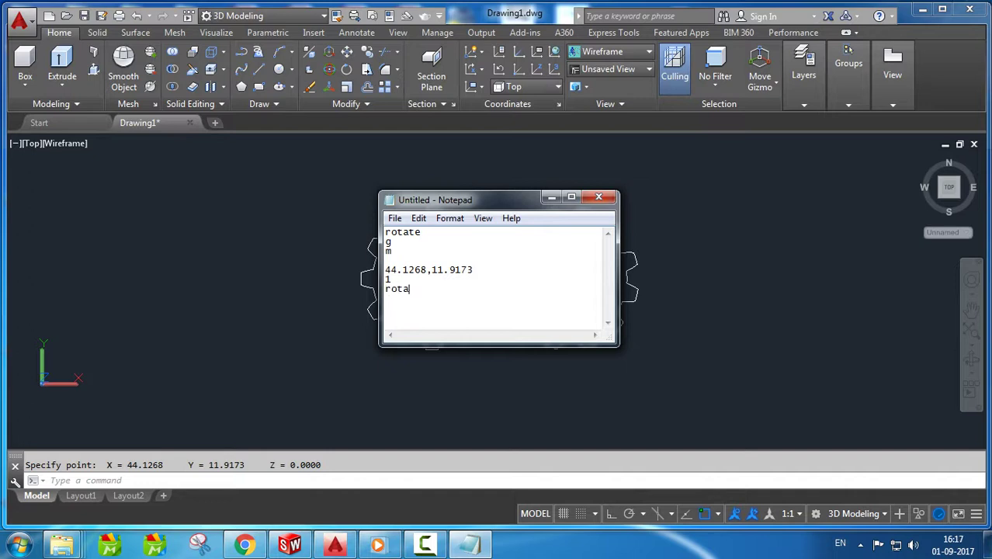
{"action": "type", "text": "te "}
{"action": "type", "text": "g "}
{"action": "type", "text": "m"}
{"action": "key", "text": "Return"}
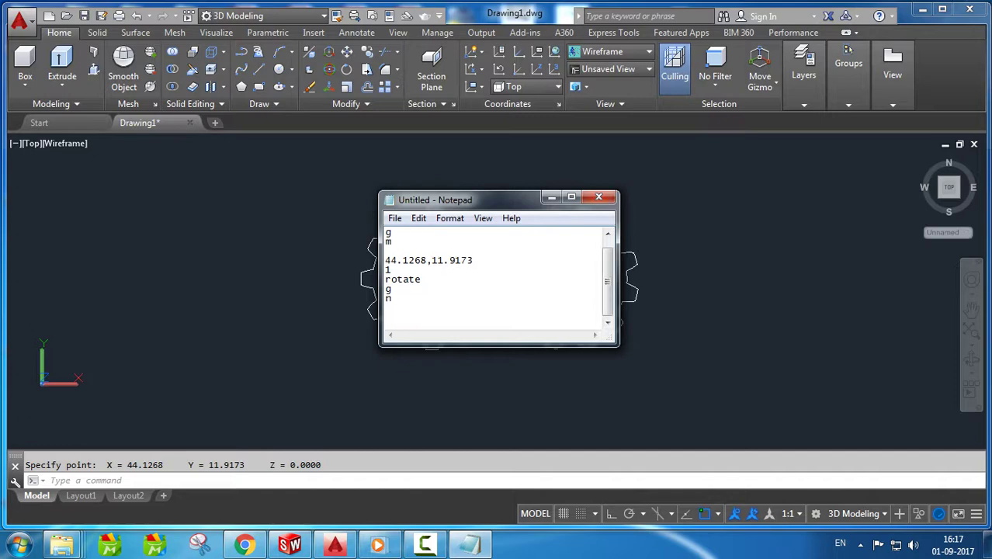
Query the right gear's centre with ID and select the reported coordinates
{"action": "left_click", "coordinate": [551, 197]}
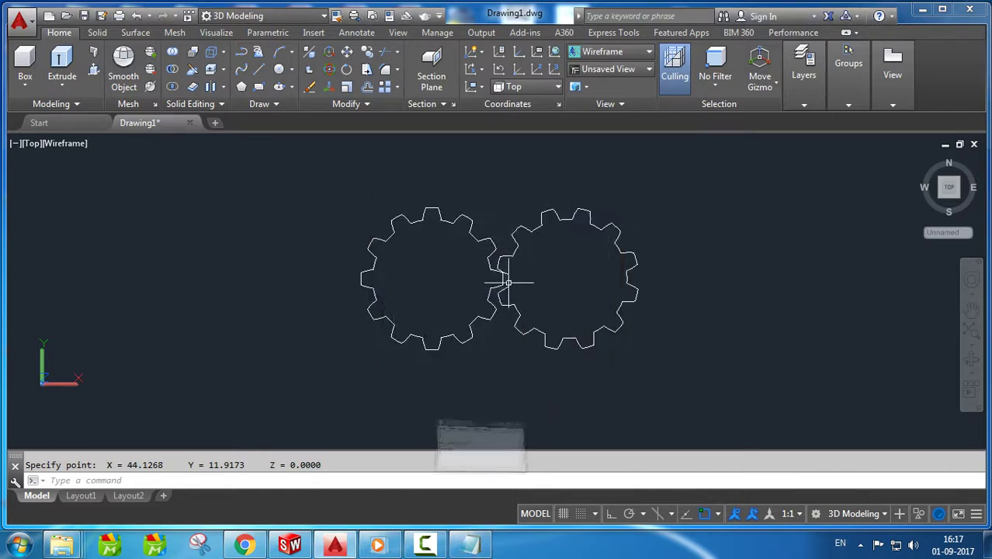
{"action": "key", "text": "Escape"}
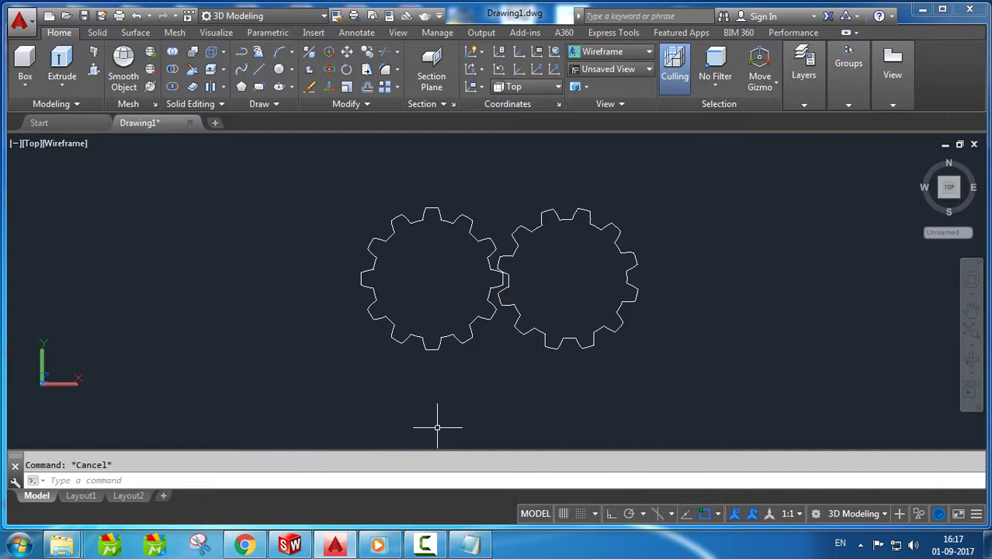
{"action": "type", "text": "ID"}
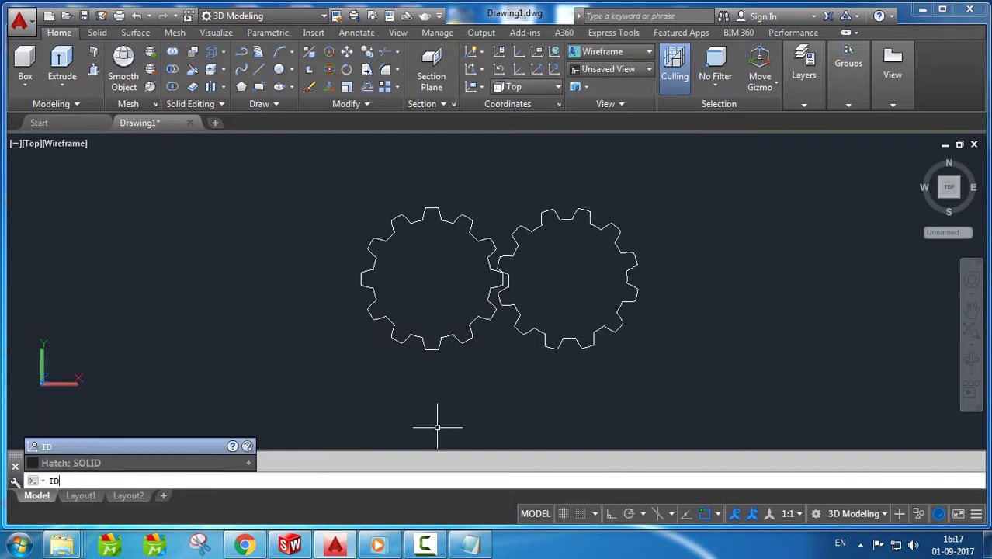
{"action": "key", "text": "Return"}
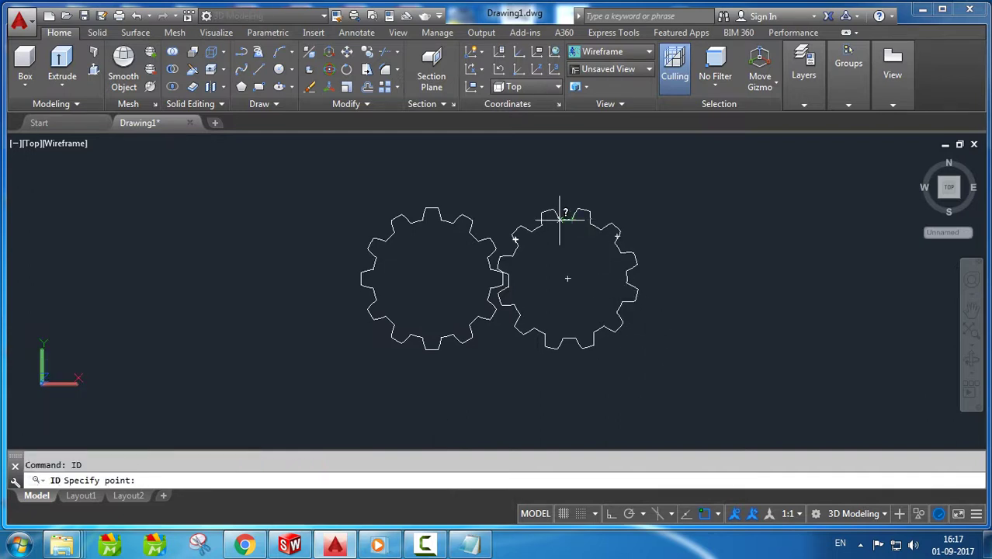
{"action": "left_click", "coordinate": [569, 277]}
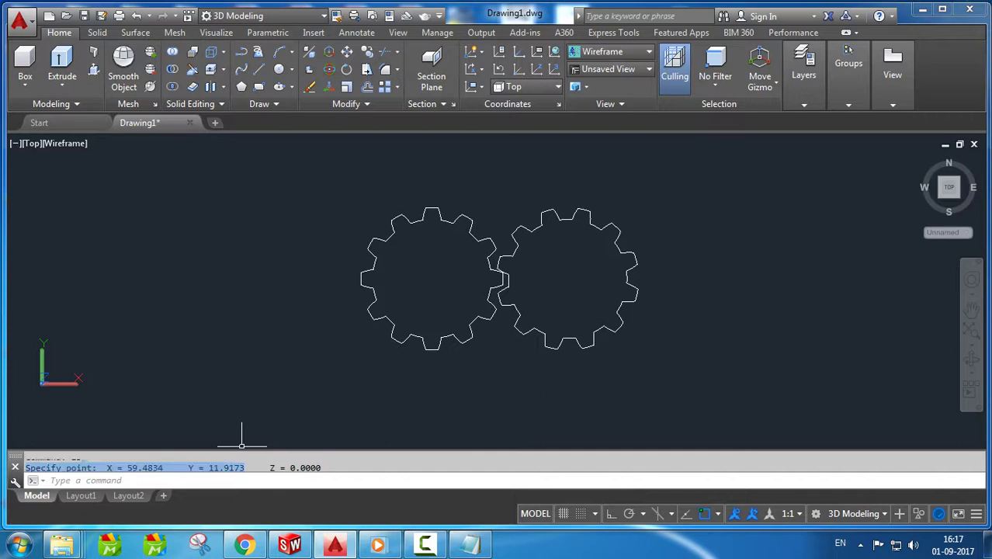
{"action": "left_click_drag", "start_coordinate": [245, 466], "coordinate": [132, 466]}
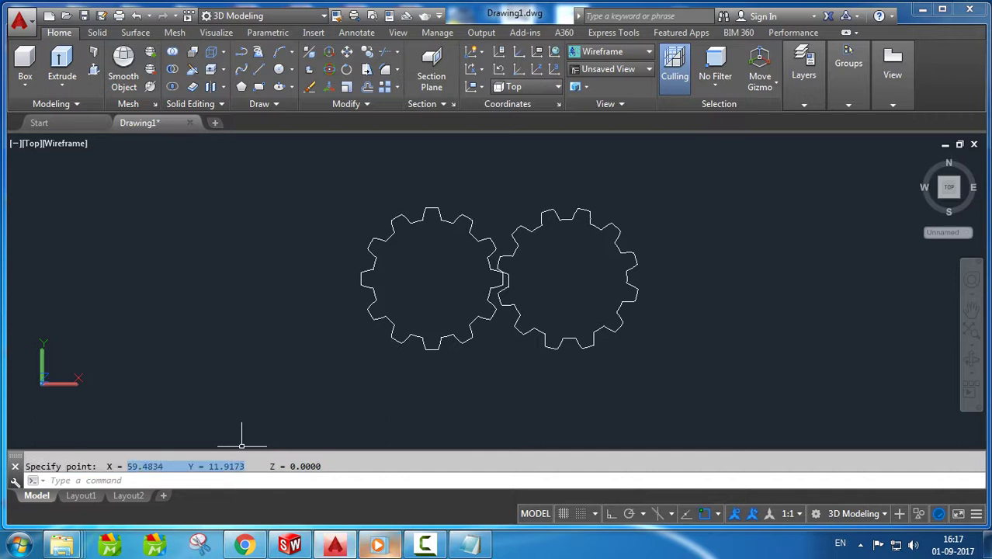
Add the centre 59.4834,11.9173 to the script, followed by lines -1 and rscript
{"action": "left_click", "coordinate": [469, 544]}
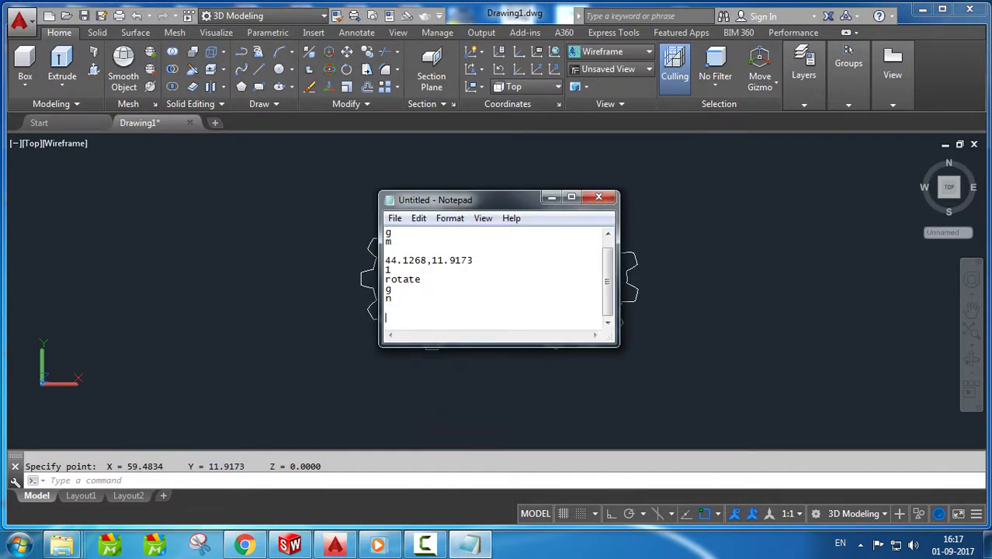
{"action": "type", "text": "59.4834     Y = 11.9173"}
{"action": "key", "text": "Delete"}
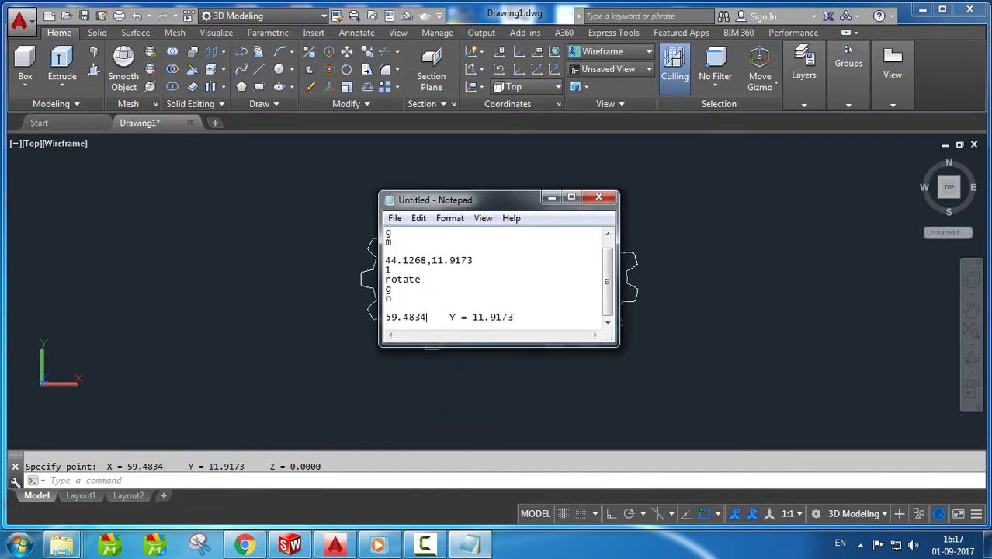
{"action": "key", "text": "Delete"}
{"action": "key", "text": "Delete"}
{"action": "key", "text": "Delete"}
{"action": "key", "text": "Delete"}
{"action": "key", "text": "Delete"}
{"action": "key", "text": "Delete"}
{"action": "key", "text": "Delete"}
{"action": "key", "text": "Delete"}
{"action": "type", "text": ","}
{"action": "key", "text": "Return"}
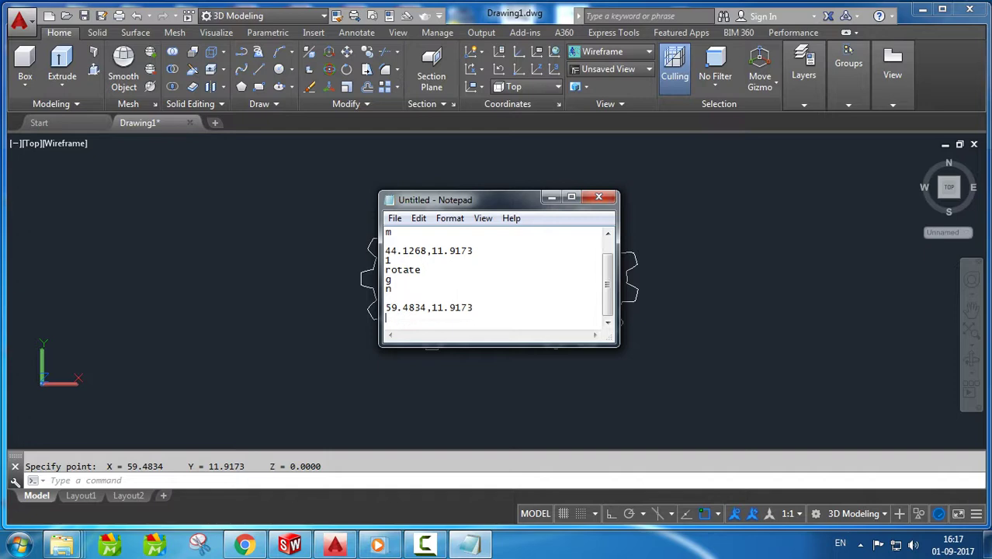
{"action": "type", "text": "-1"}
{"action": "key", "text": "Return"}
{"action": "type", "text": "rs"}
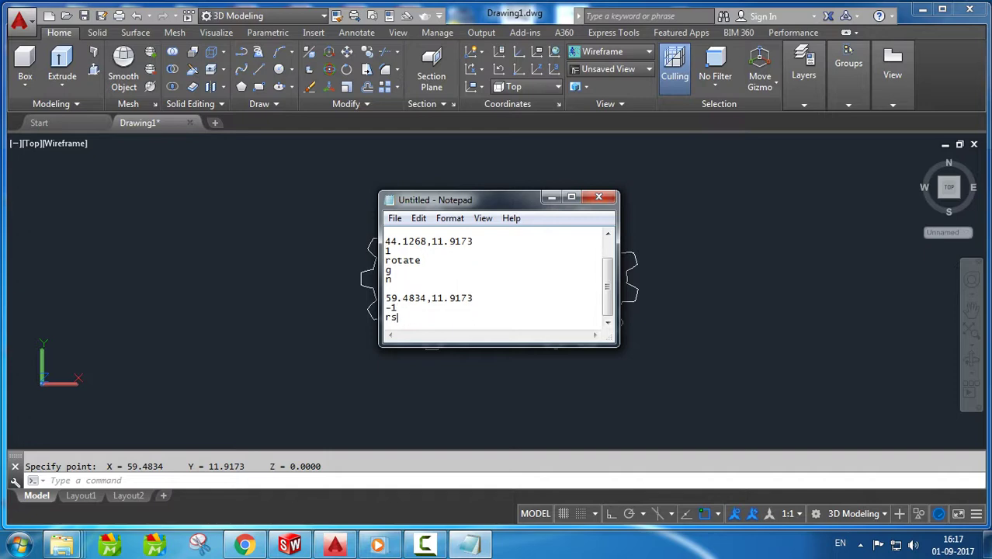
{"action": "type", "text": "cript"}
{"action": "left_click", "coordinate": [394, 218]}
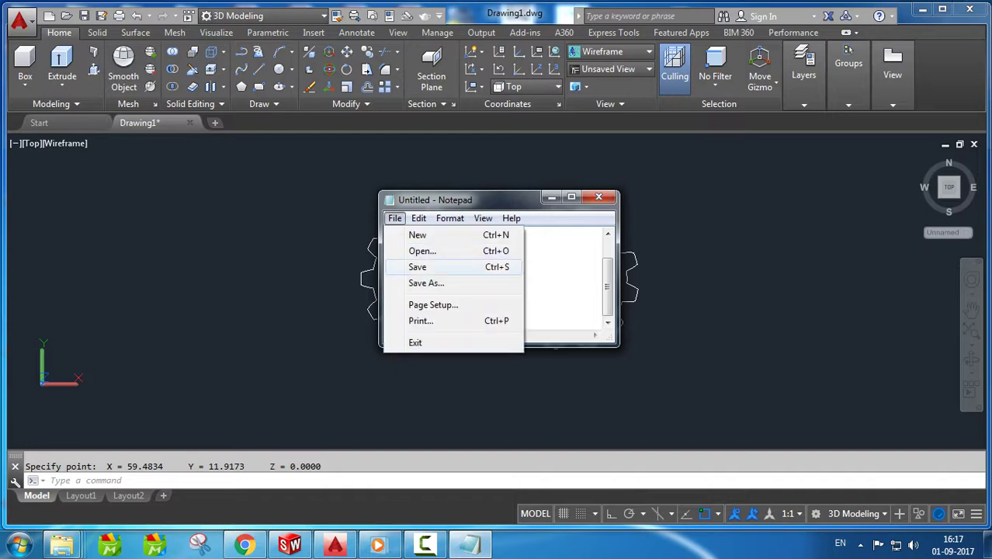
Save the Notepad script as ss.scr on Local Disk (E:)
{"action": "left_click", "coordinate": [419, 267]}
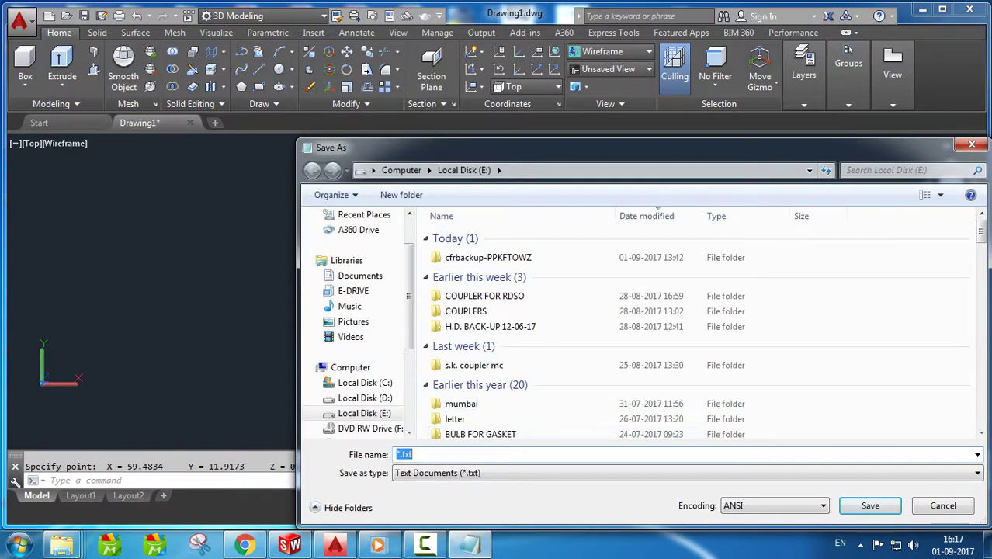
{"action": "key", "text": "BackSpace"}
{"action": "type", "text": "ss"}
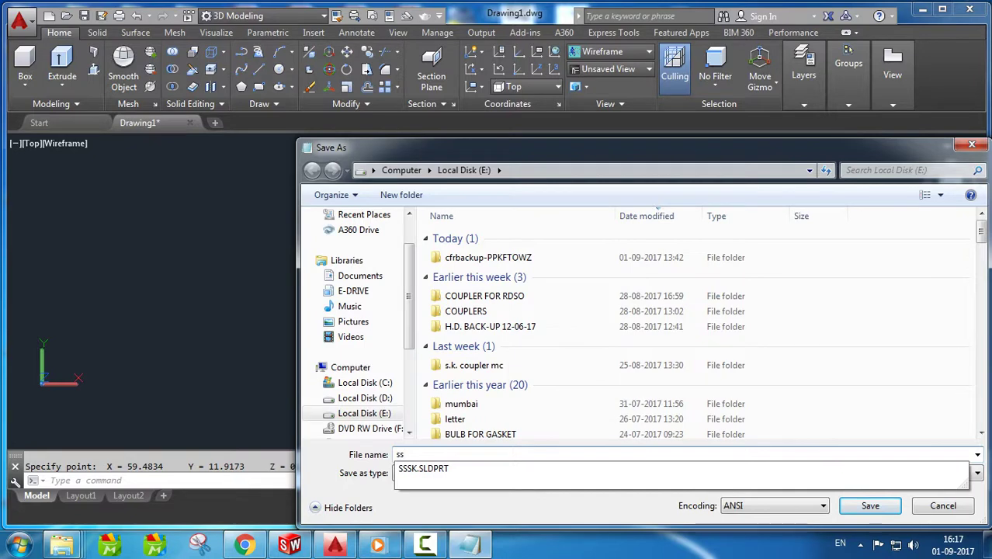
{"action": "type", "text": ".sc"}
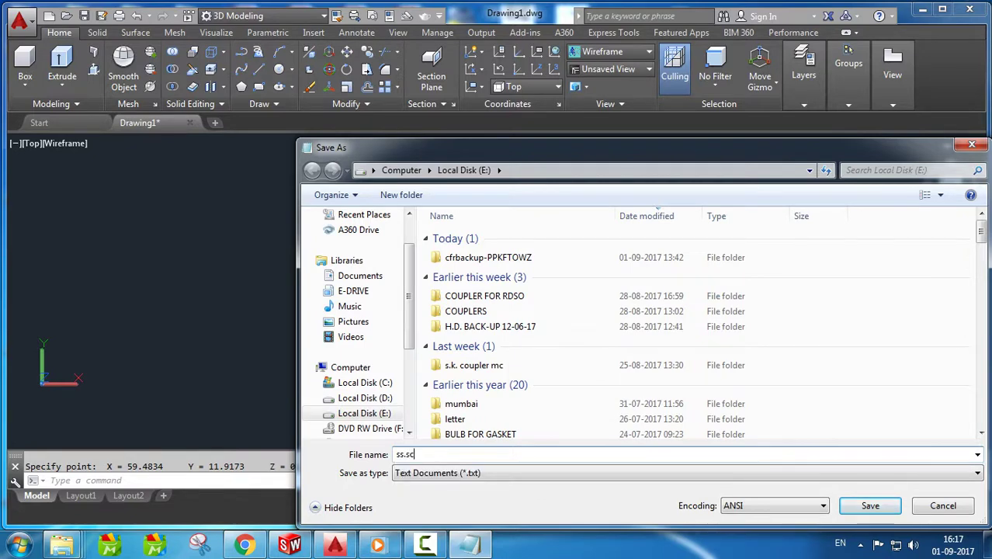
{"action": "type", "text": "r"}
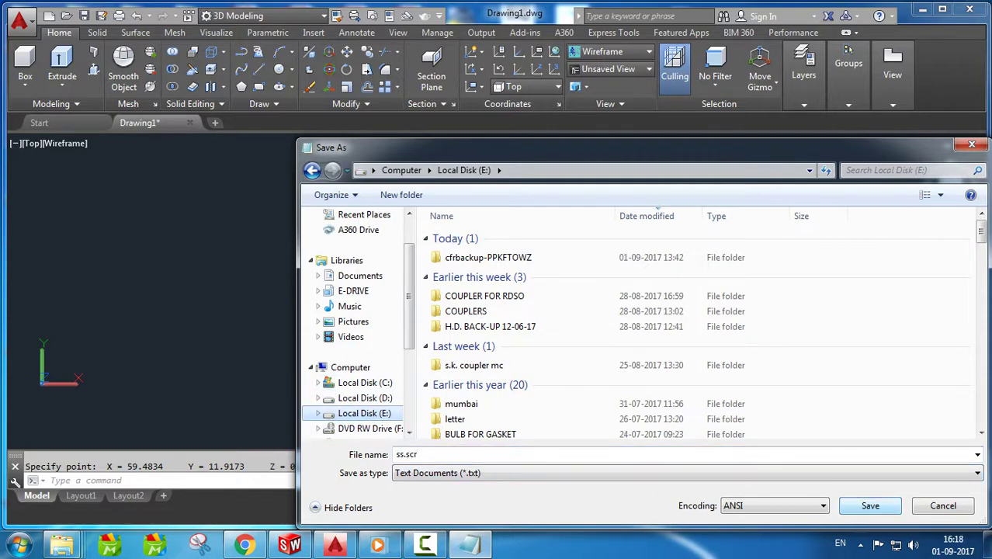
{"action": "left_click", "coordinate": [870, 505]}
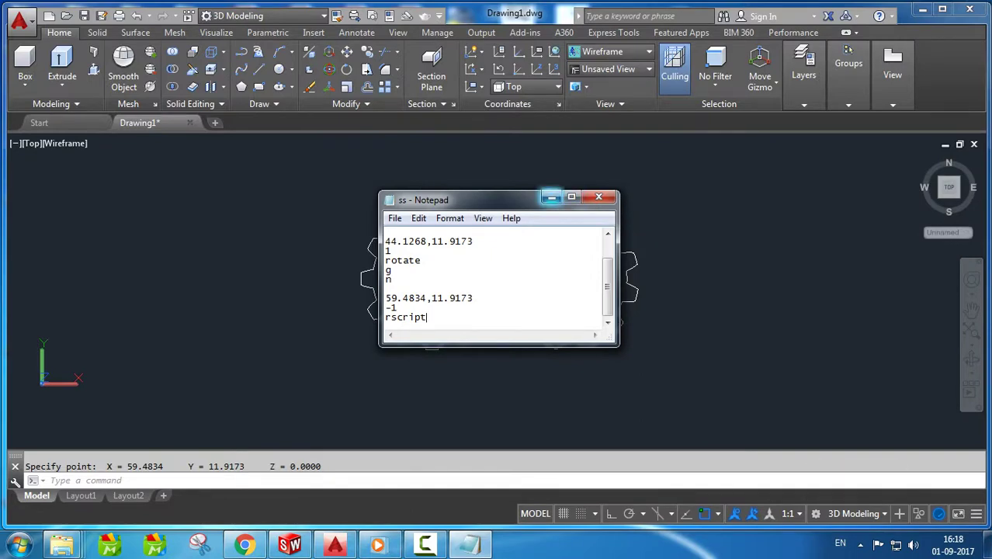
Run the ss.scr script with SCRIPT to rotate the gears, then stop it with Esc
{"action": "left_click", "coordinate": [551, 197]}
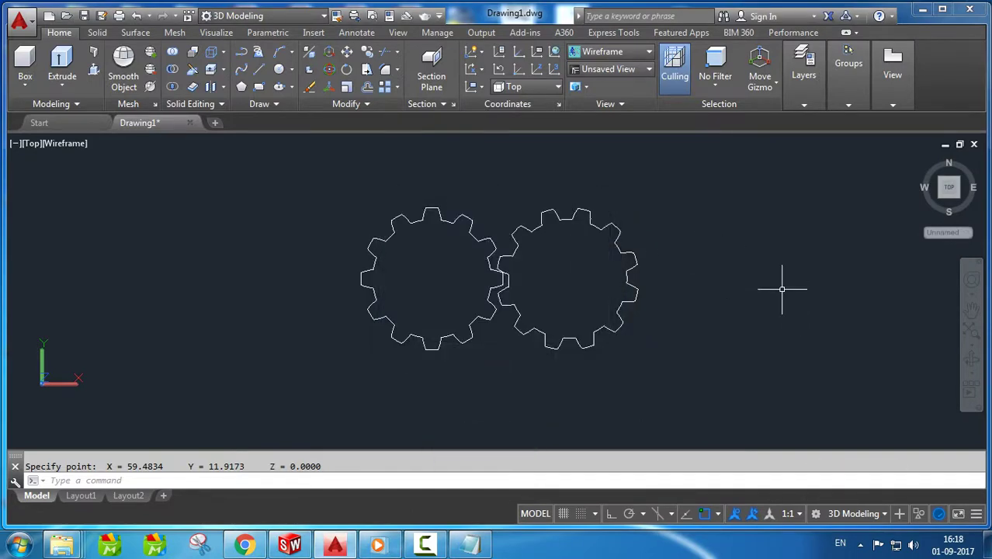
{"action": "type", "text": "s"}
{"action": "type", "text": "cript"}
{"action": "key", "text": "Return"}
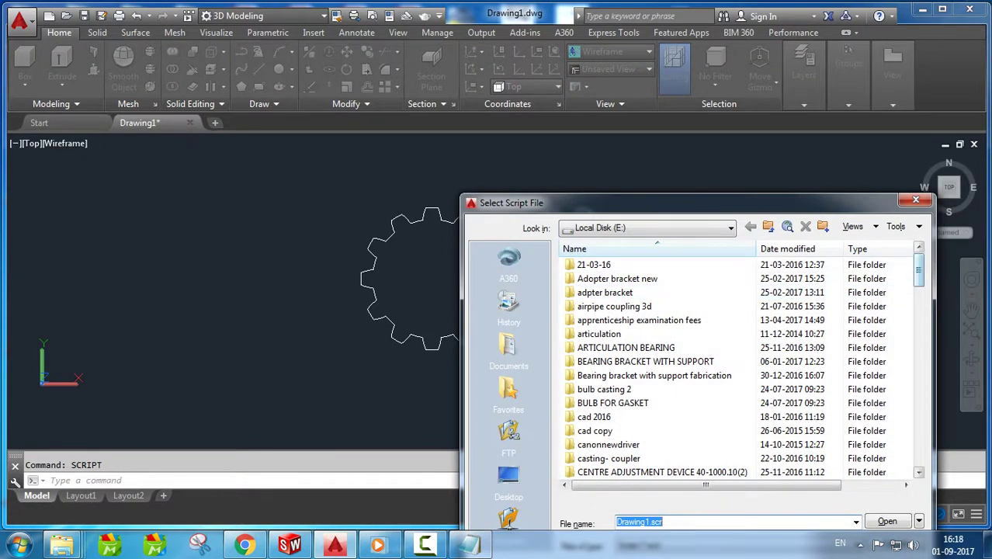
{"action": "left_click_drag", "start_coordinate": [919, 273], "coordinate": [919, 447]}
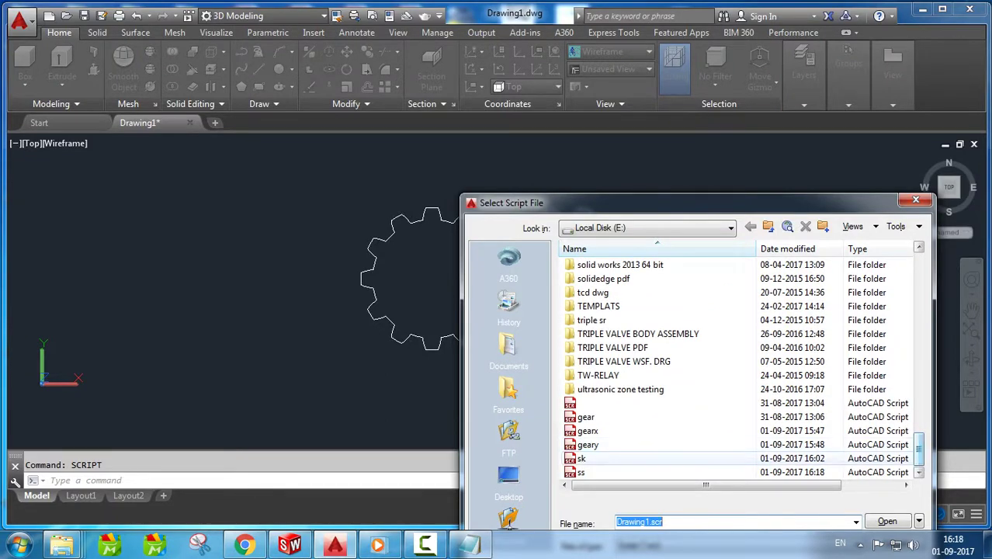
{"action": "left_click", "coordinate": [581, 472]}
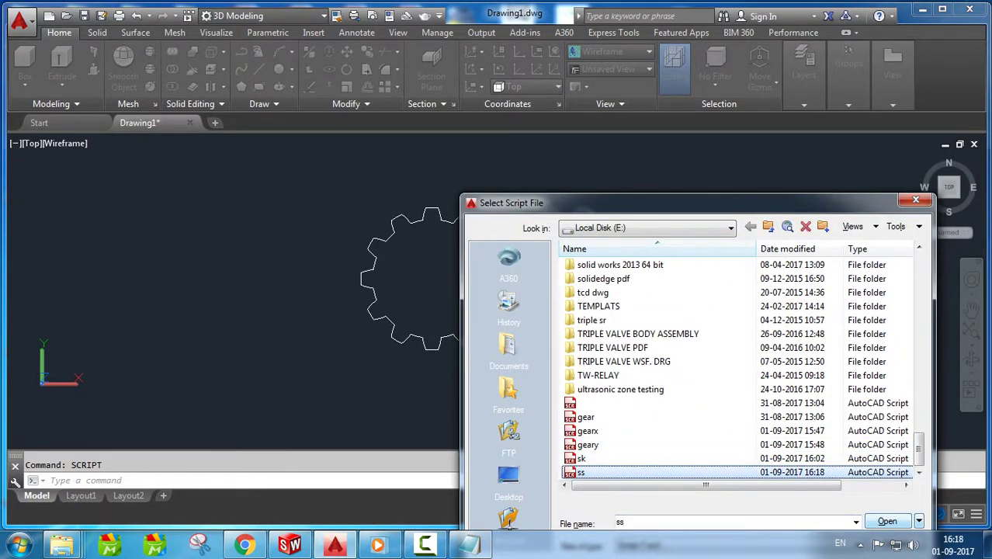
{"action": "left_click", "coordinate": [887, 521]}
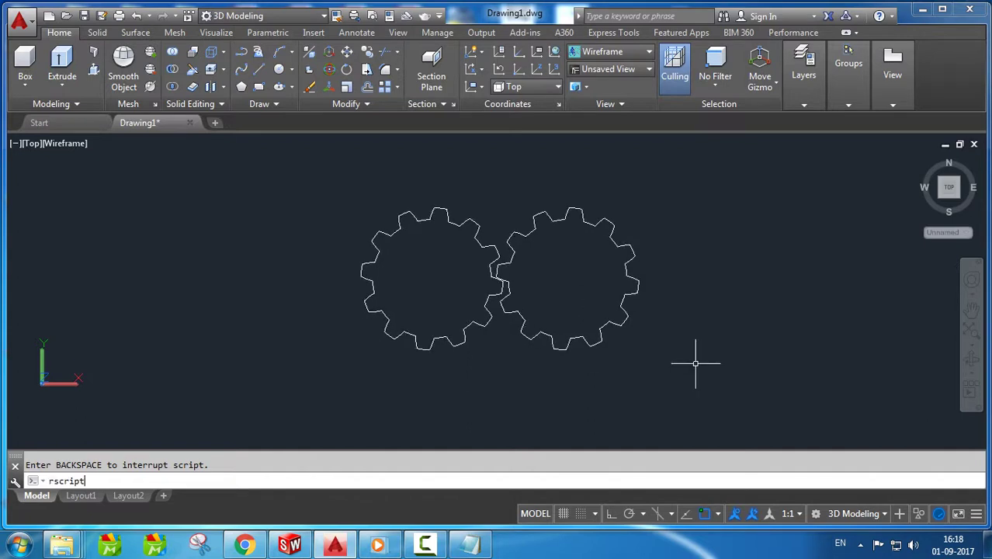
{"action": "key", "text": "Escape"}
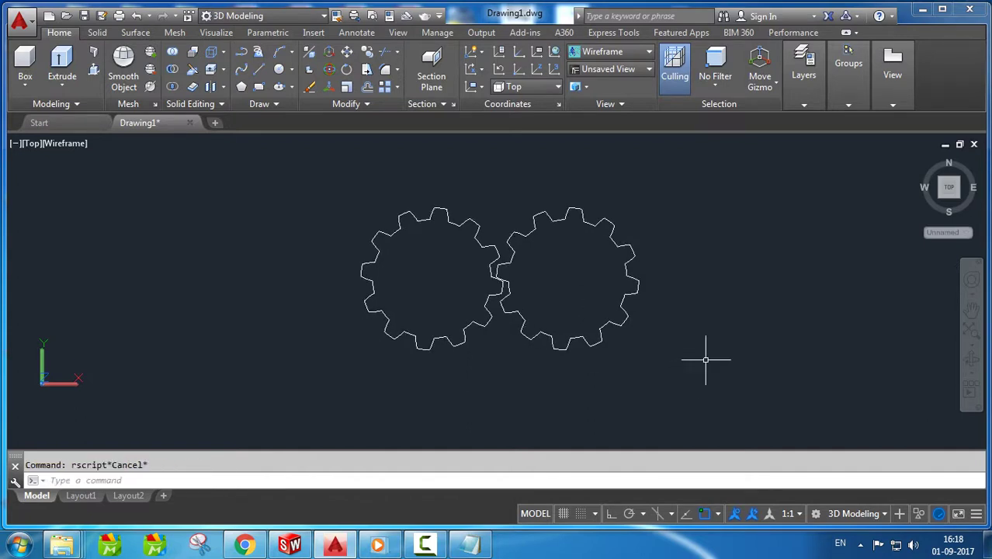
Draw a bore circle centred on the left gear's centre
{"action": "left_click", "coordinate": [278, 70]}
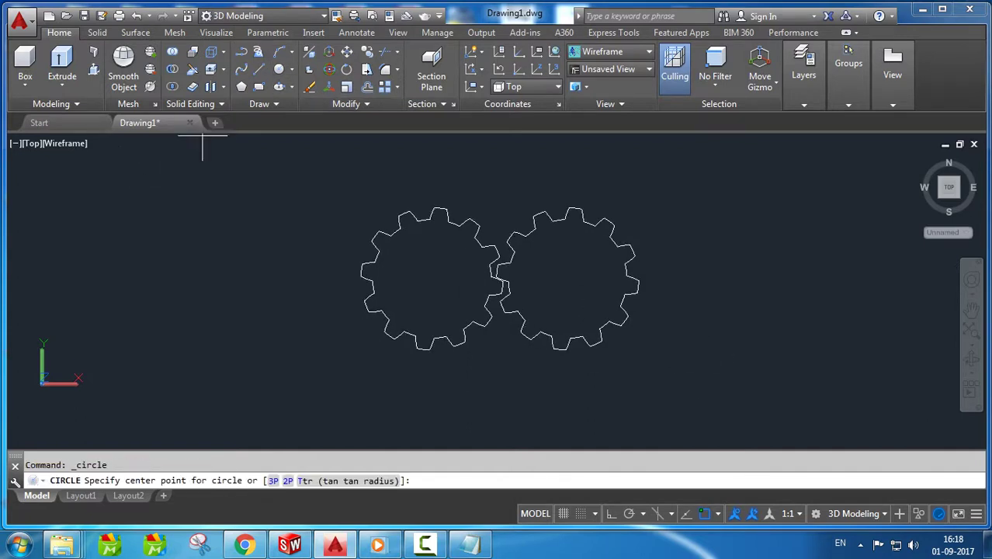
{"action": "left_click", "coordinate": [432, 278]}
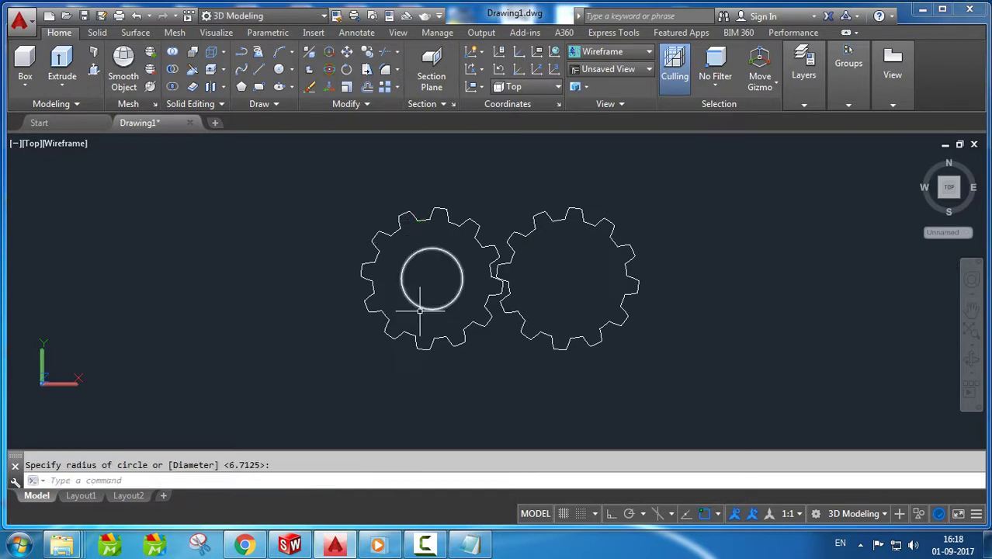
{"action": "left_click", "coordinate": [420, 311]}
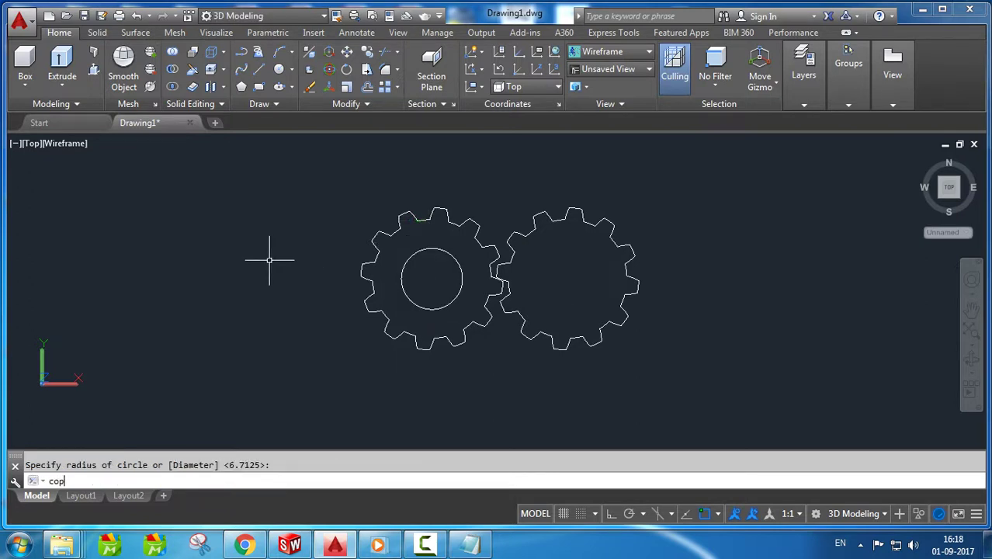
Copy the bore circle from the left gear's centre to the right gear's centre
{"action": "key", "text": "Return"}
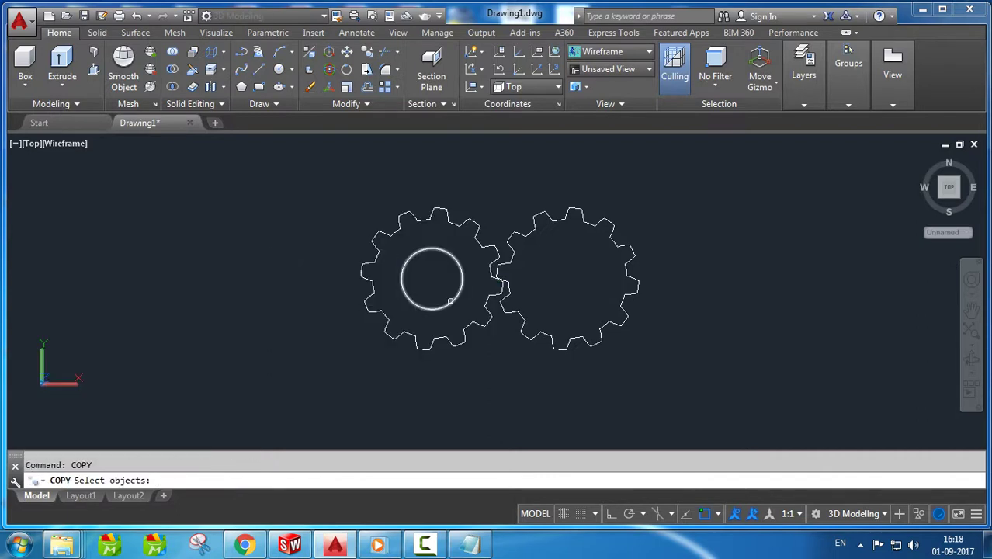
{"action": "key", "text": "Return"}
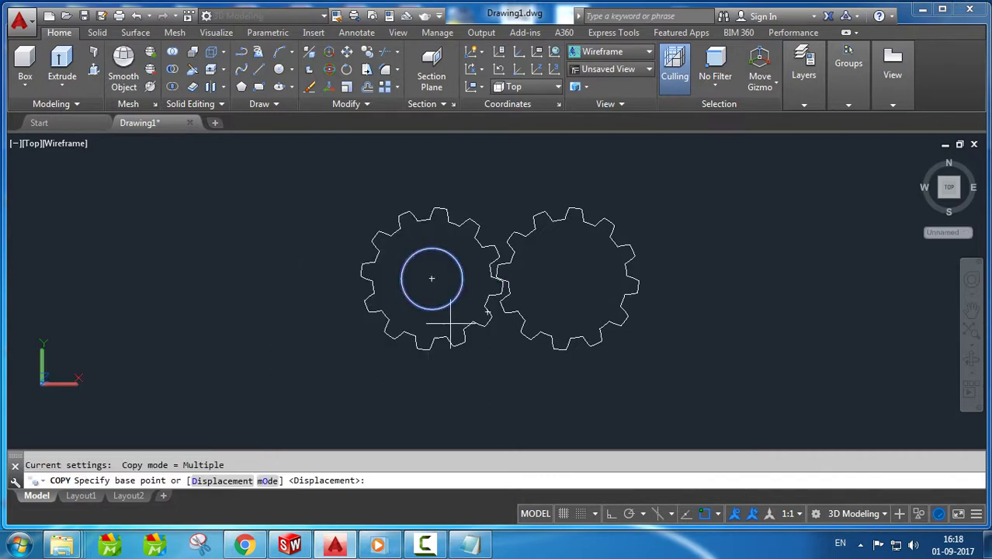
{"action": "left_click", "coordinate": [432, 278]}
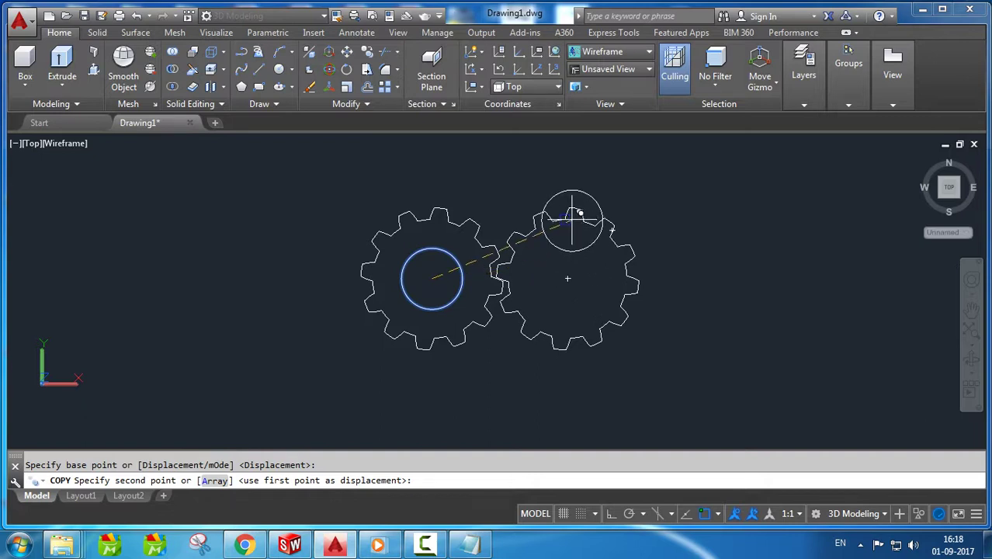
{"action": "left_click", "coordinate": [567, 278]}
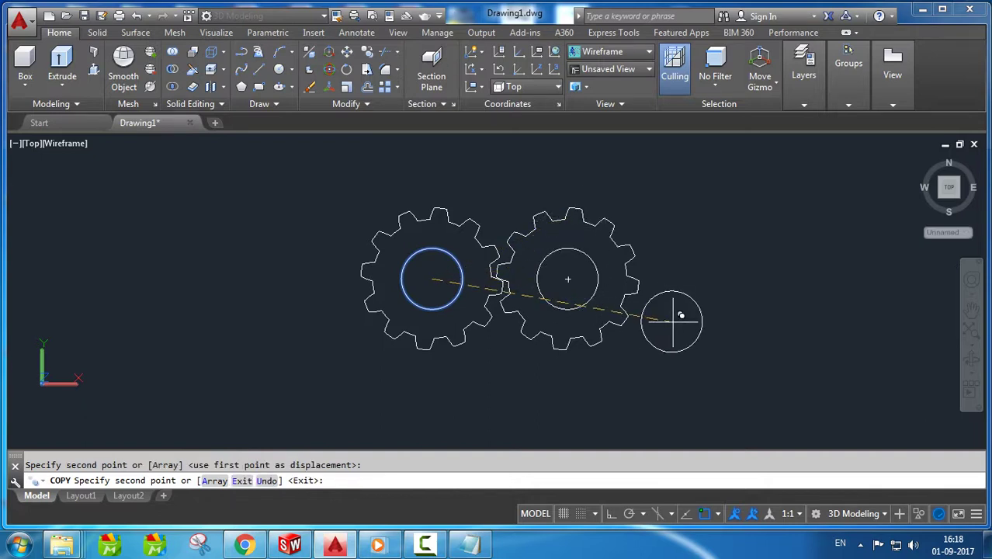
{"action": "key", "text": "Escape"}
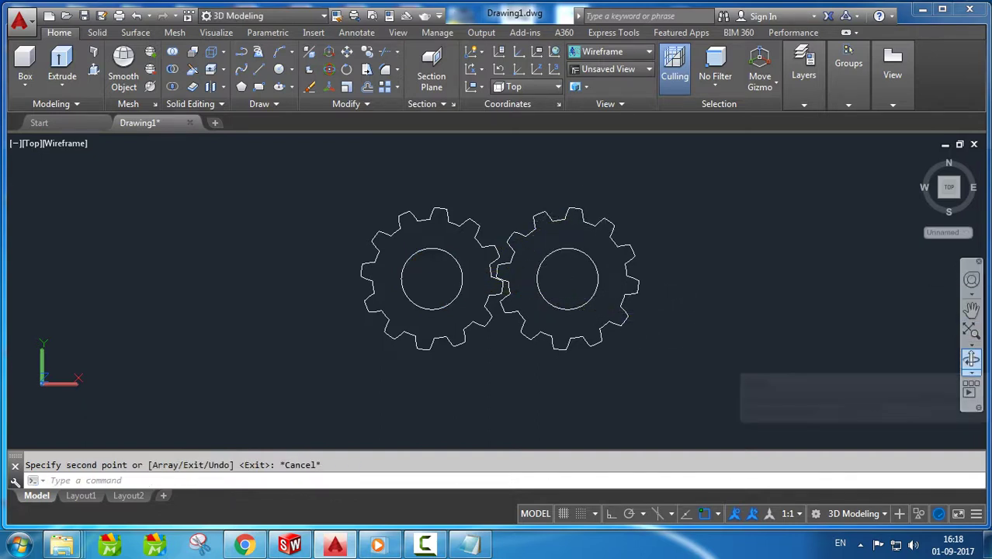
{"action": "left_click", "coordinate": [971, 359]}
Tilt the view and extrude the left and right bore circles into tall cylinders
{"action": "left_click_drag", "start_coordinate": [568, 275], "coordinate": [568, 293]}
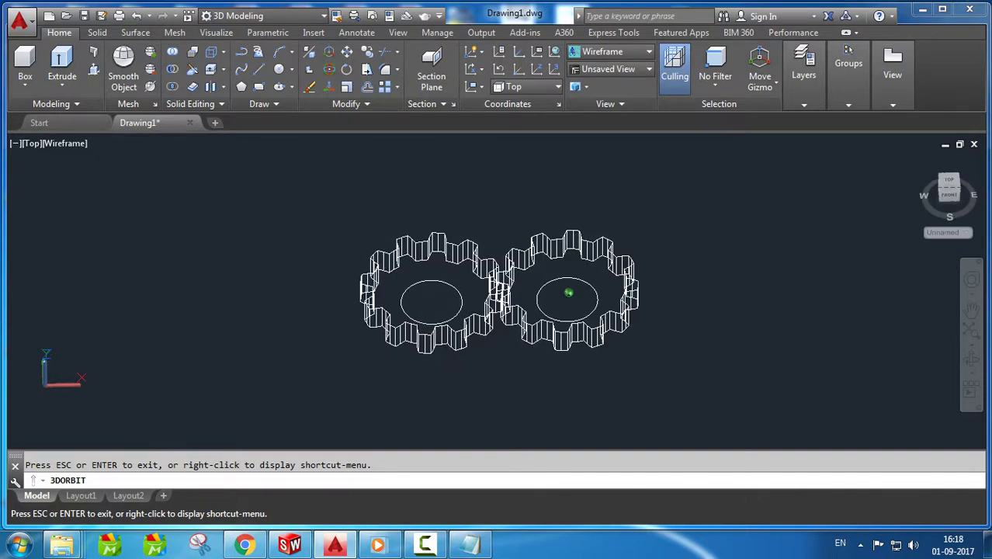
{"action": "key", "text": "Escape"}
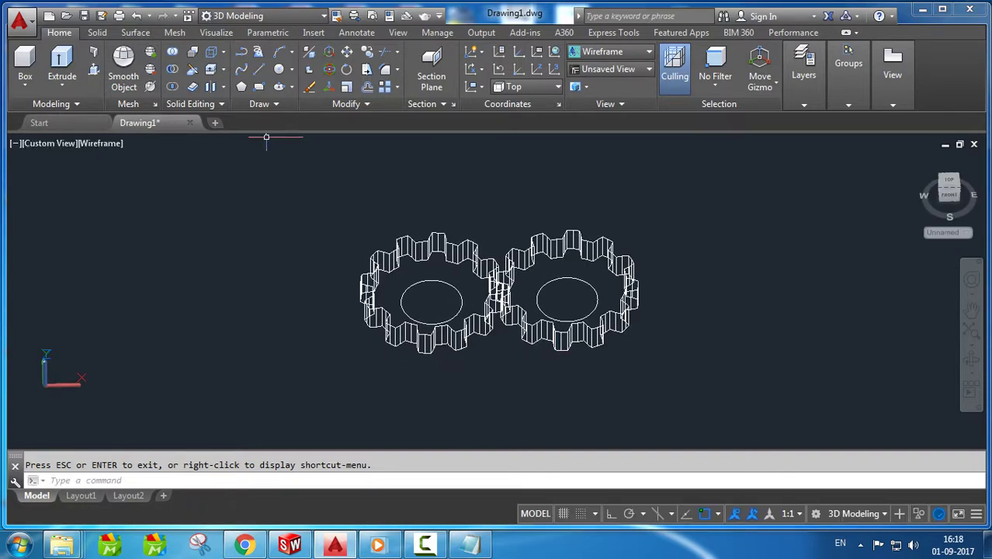
{"action": "left_click", "coordinate": [62, 63]}
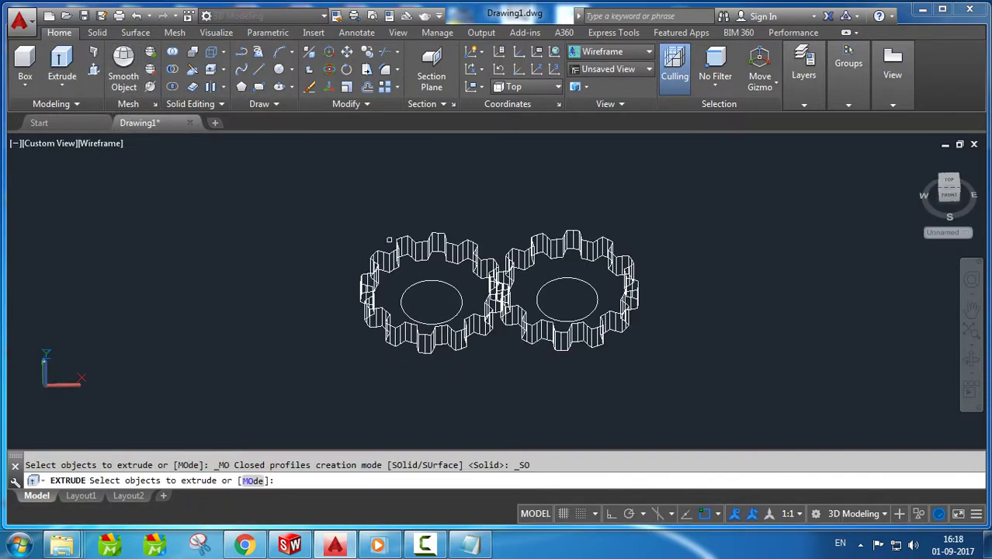
{"action": "left_click", "coordinate": [411, 283]}
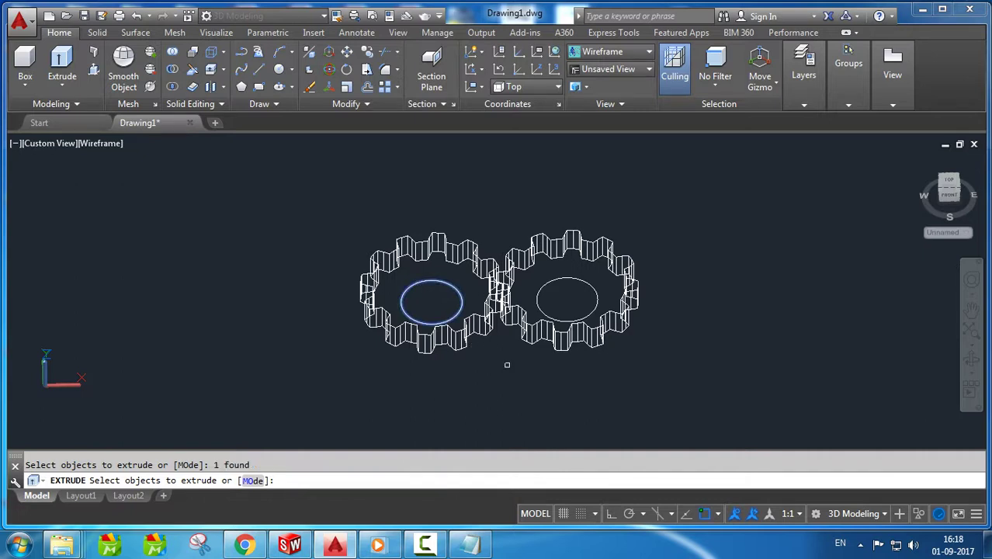
{"action": "key", "text": "Return"}
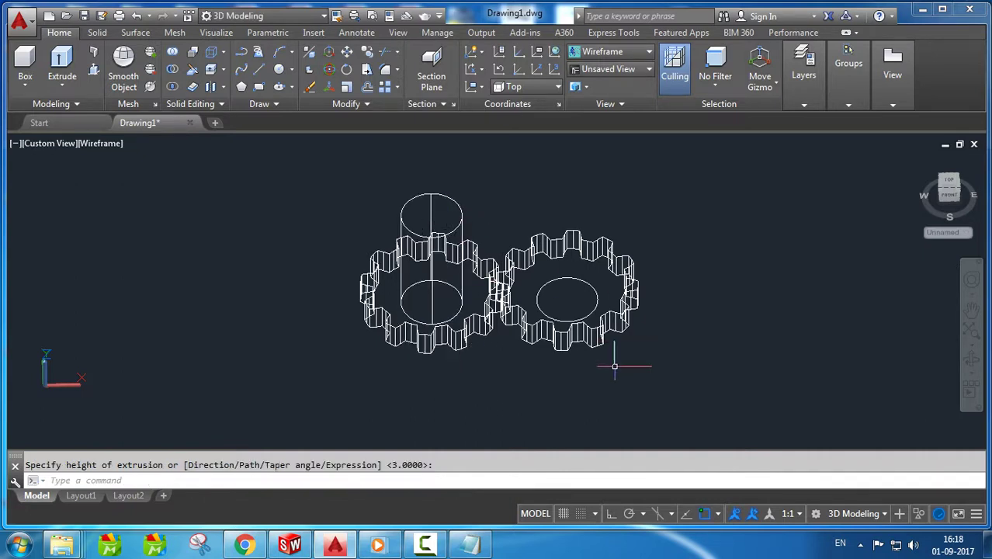
{"action": "key", "text": "Return"}
{"action": "left_click", "coordinate": [590, 284]}
{"action": "key", "text": "Return"}
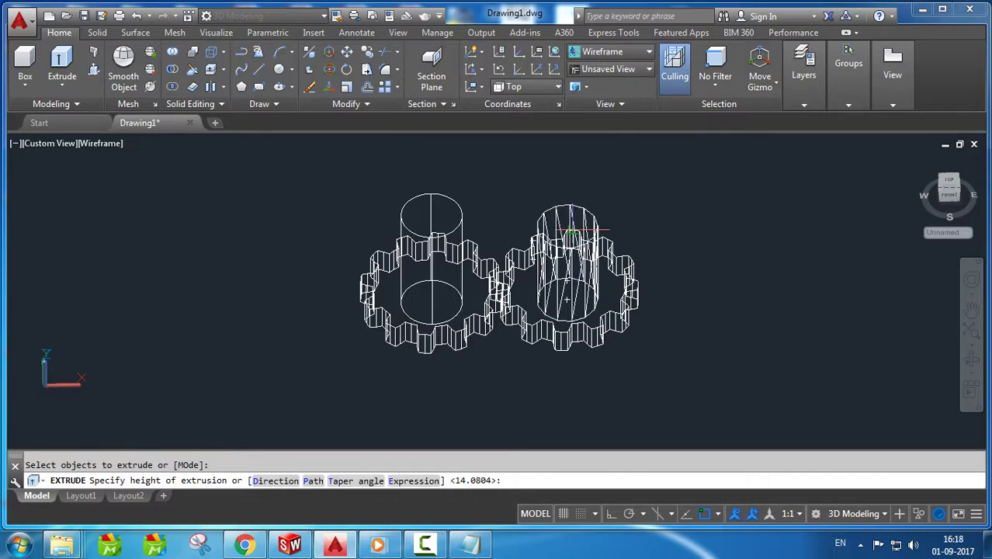
{"action": "left_click", "coordinate": [566, 193]}
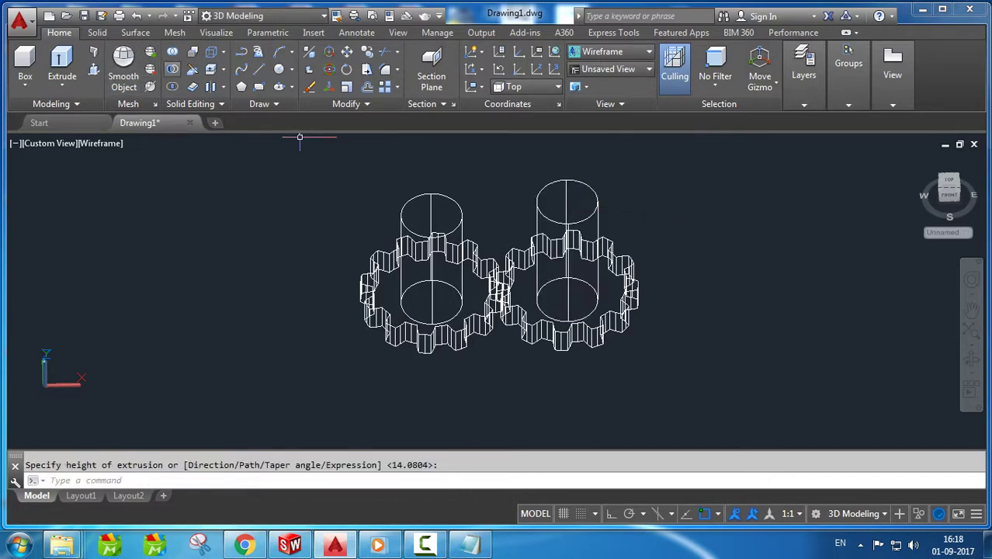
Subtract the left cylinder from the left gear and the right cylinder from the right gear
{"action": "left_click", "coordinate": [172, 69]}
{"action": "left_click", "coordinate": [369, 308]}
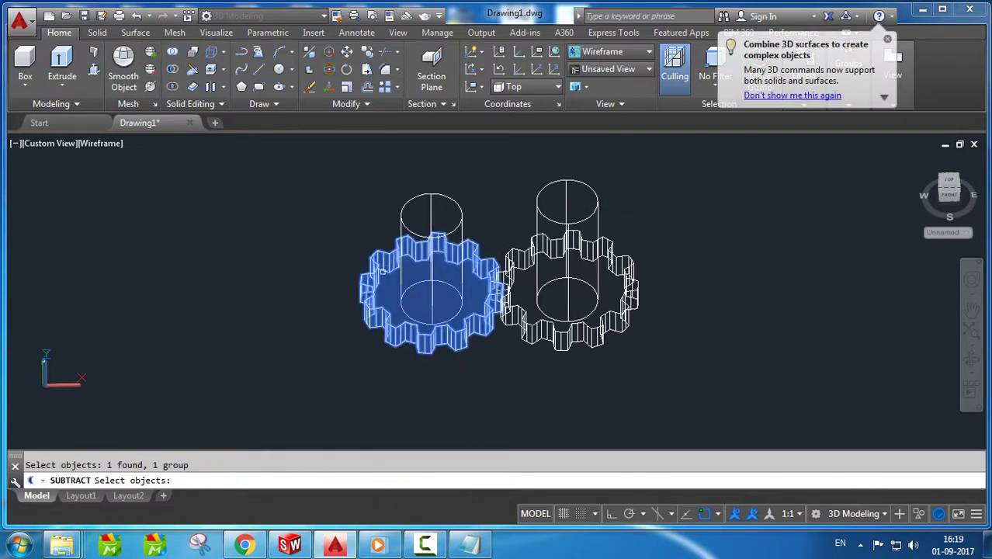
{"action": "key", "text": "Return"}
{"action": "left_click", "coordinate": [401, 225]}
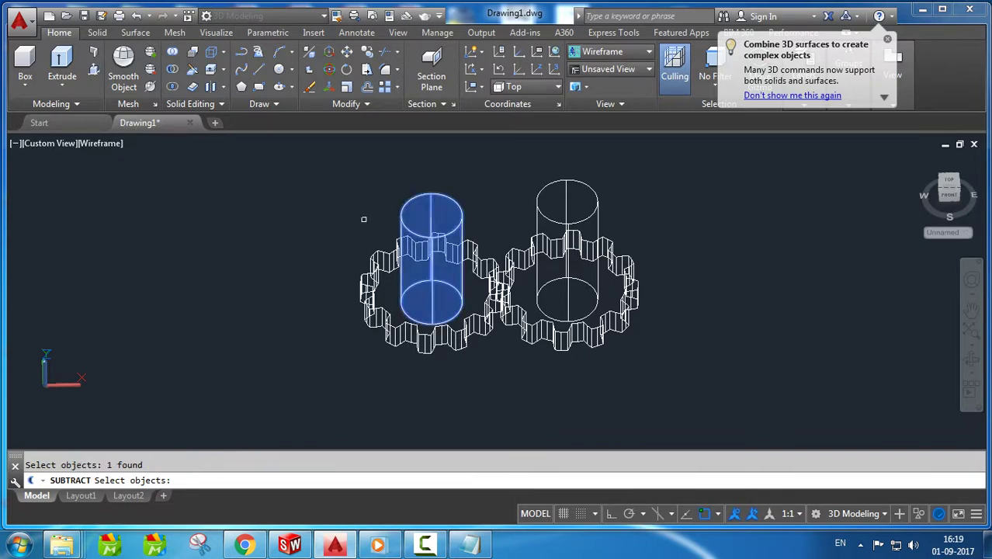
{"action": "key", "text": "Return"}
{"action": "key", "text": "Return"}
{"action": "left_click", "coordinate": [504, 292]}
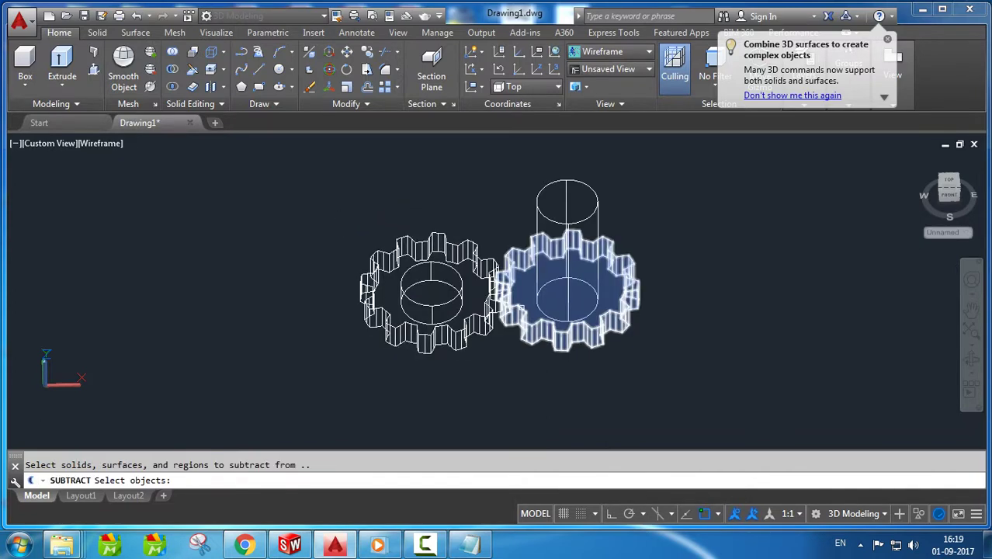
{"action": "left_click", "coordinate": [522, 308]}
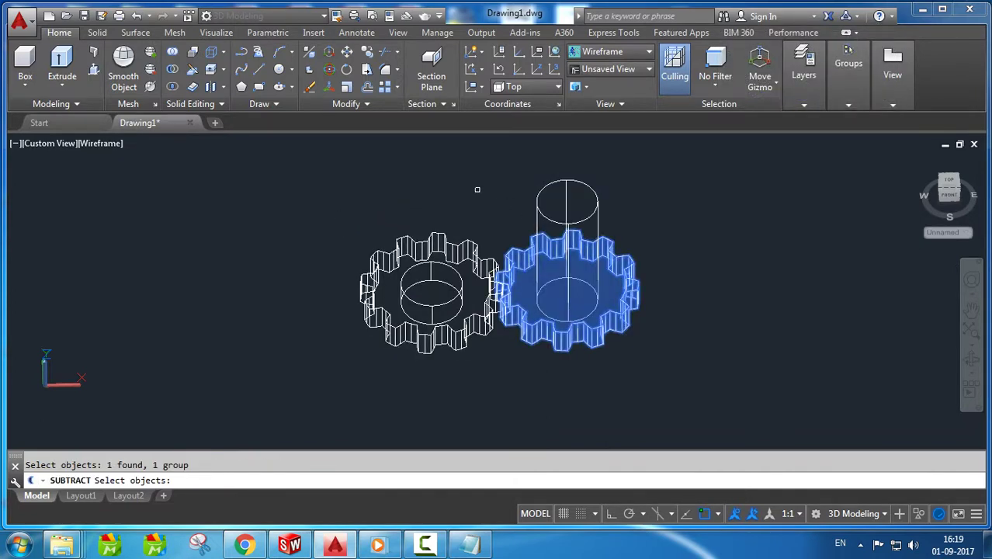
{"action": "key", "text": "Return"}
{"action": "left_click", "coordinate": [535, 210]}
{"action": "key", "text": "Return"}
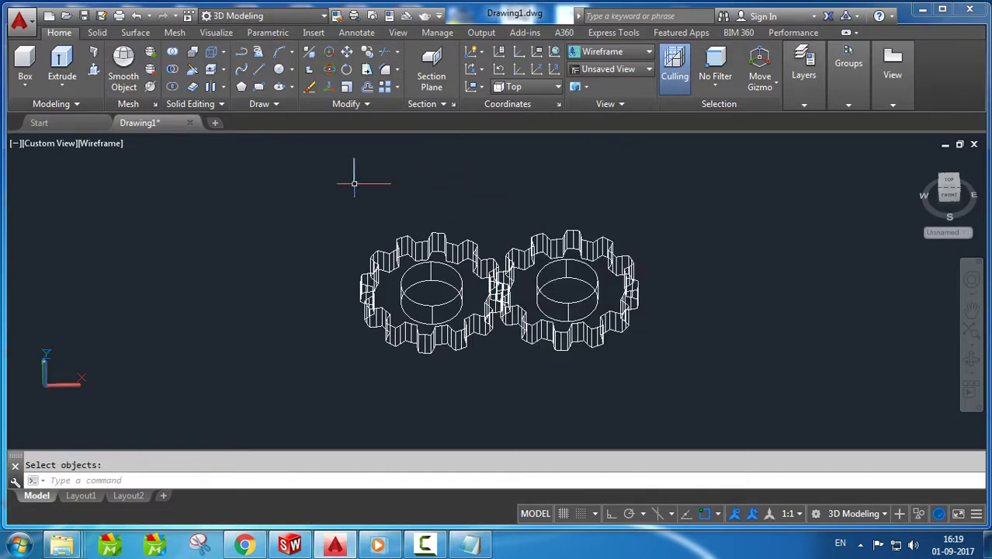
Switch the visual style to Shaded with edges and orbit the gears to a steeper view
{"action": "left_click", "coordinate": [101, 143]}
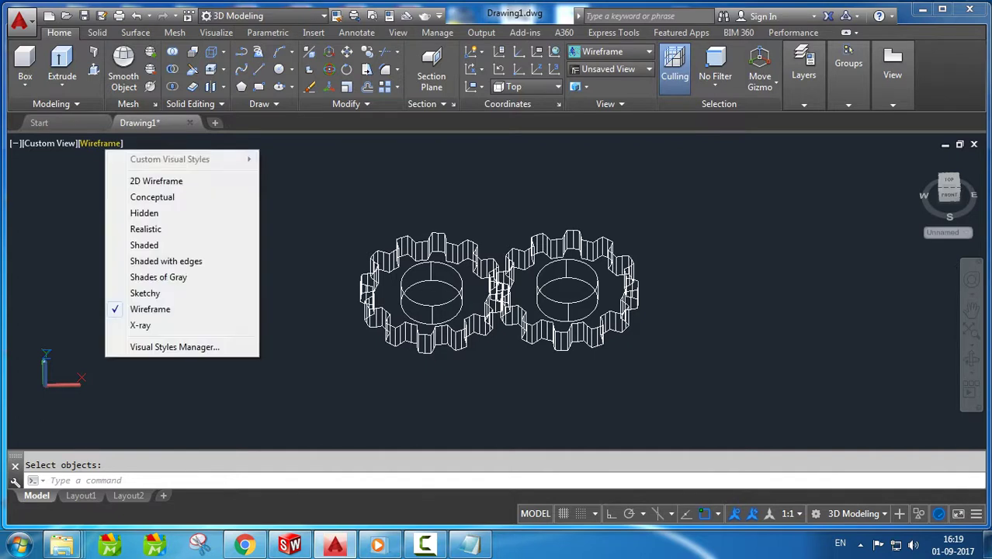
{"action": "left_click", "coordinate": [155, 261]}
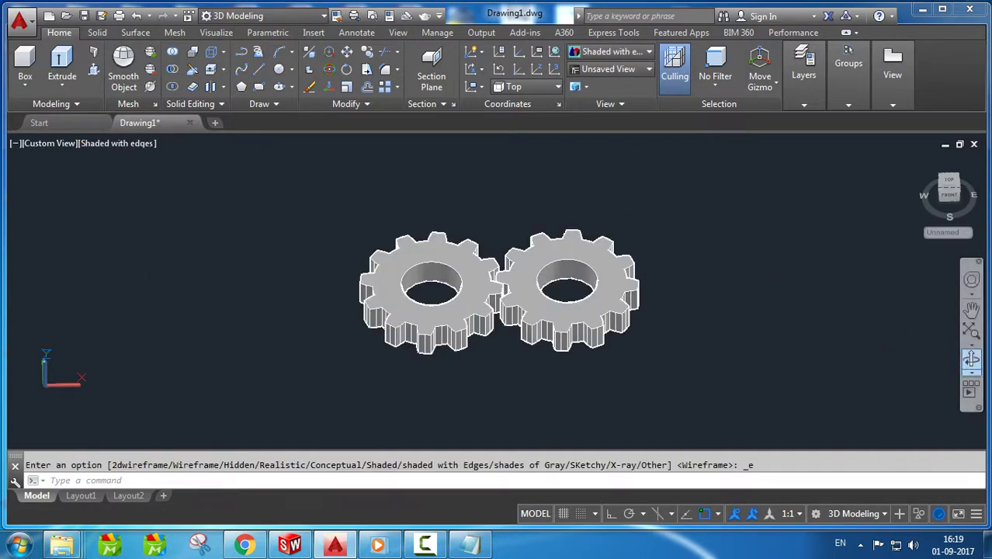
{"action": "left_click", "coordinate": [972, 359]}
{"action": "left_click_drag", "start_coordinate": [497, 272], "coordinate": [502, 288]}
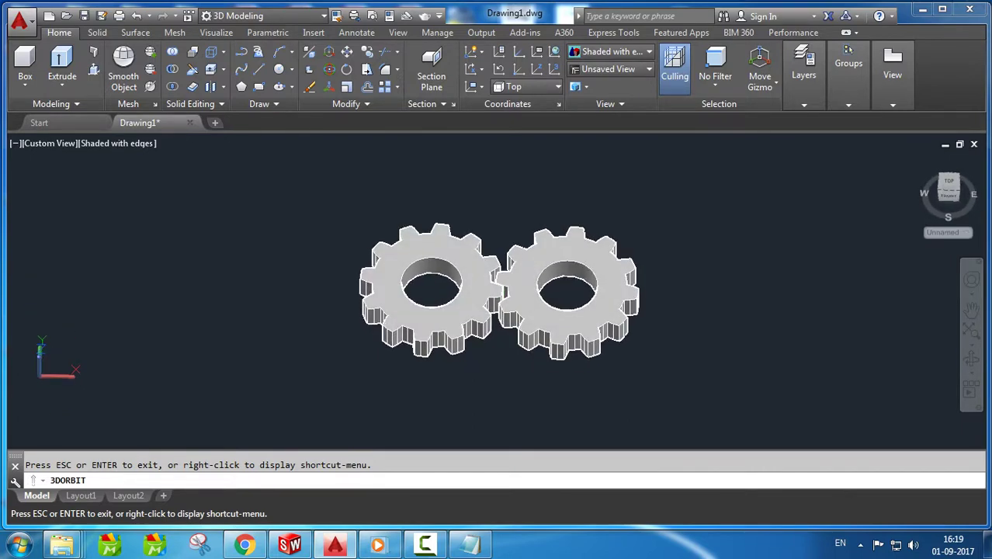
Run the ss.scr script, then repeat it with RSCRIPT so the gears keep rotating
{"action": "key", "text": "Escape"}
{"action": "type", "text": "scr"}
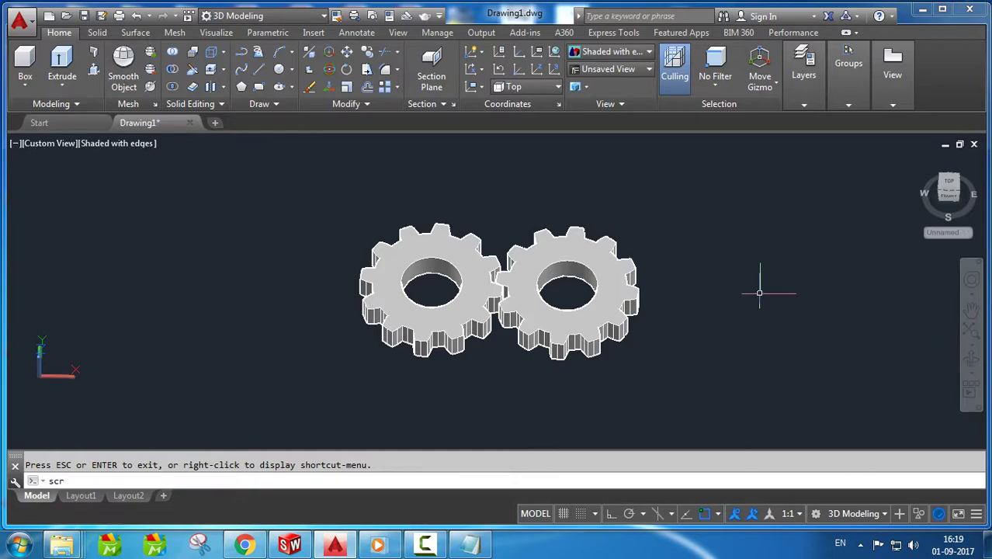
{"action": "type", "text": "ipt"}
{"action": "key", "text": "Return"}
{"action": "scroll", "coordinate": [737, 369], "scroll_direction": "down", "scroll_amount": 5}
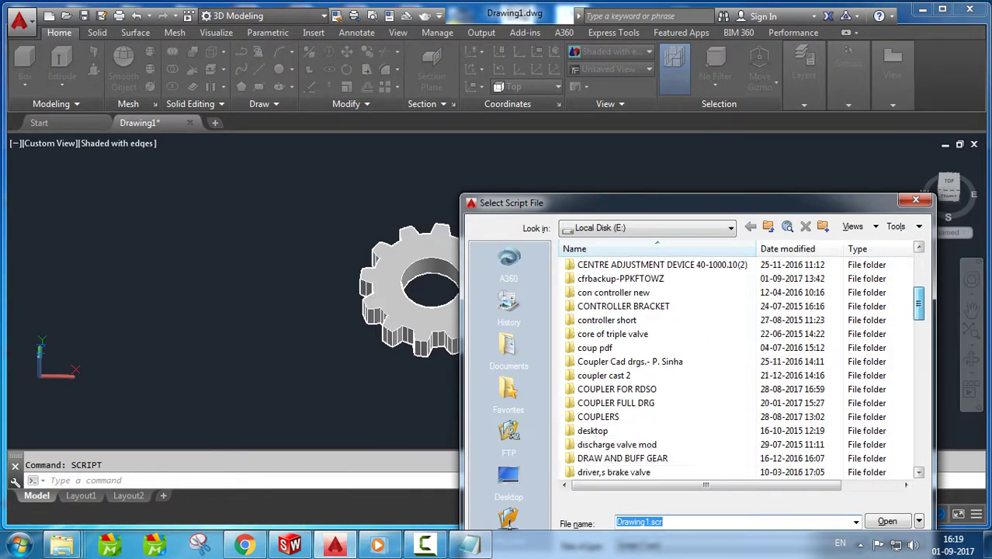
{"action": "scroll", "coordinate": [738, 369], "scroll_direction": "down", "scroll_amount": 5}
{"action": "scroll", "coordinate": [738, 368], "scroll_direction": "down", "scroll_amount": 5}
{"action": "scroll", "coordinate": [738, 369], "scroll_direction": "down", "scroll_amount": 5}
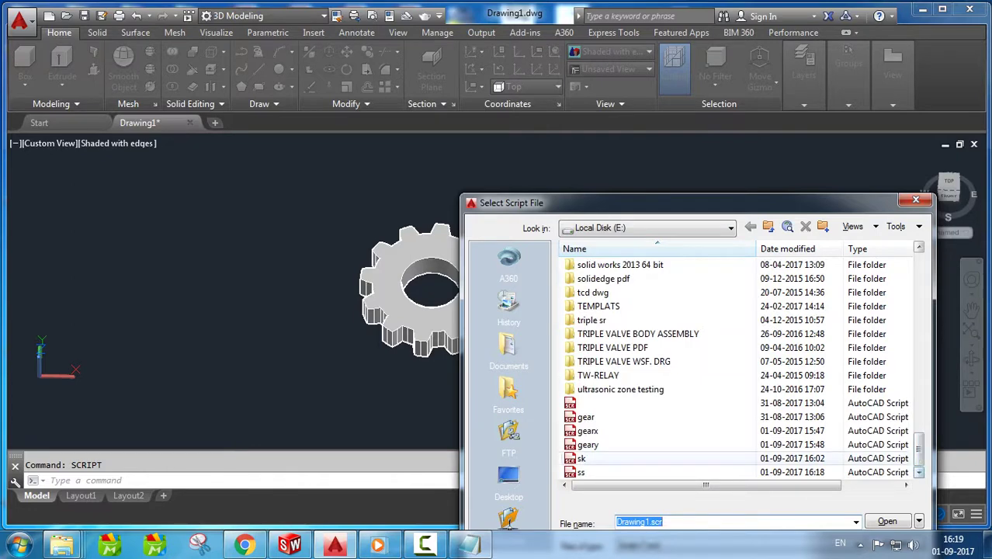
{"action": "left_click", "coordinate": [582, 472]}
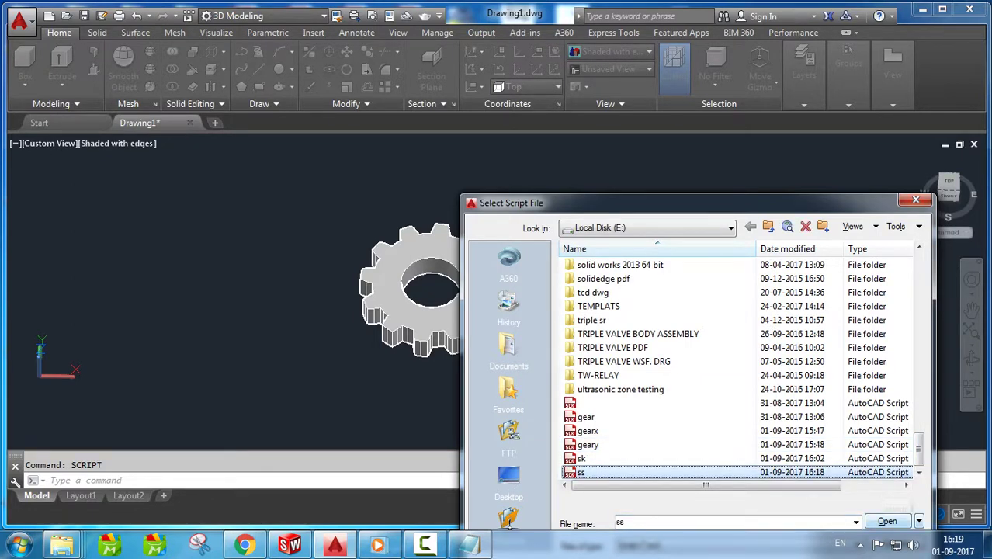
{"action": "left_click", "coordinate": [888, 521]}
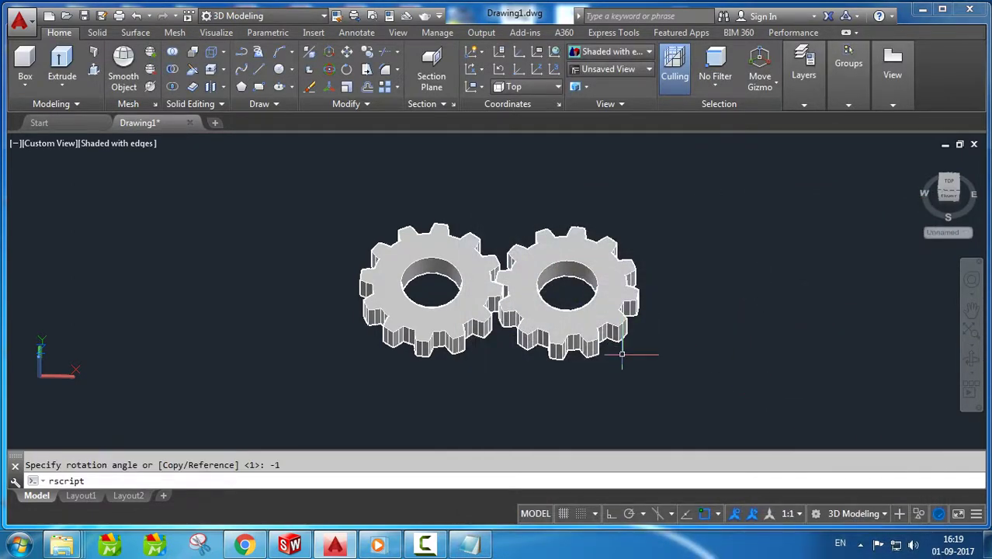
{"action": "key", "text": "Return"}
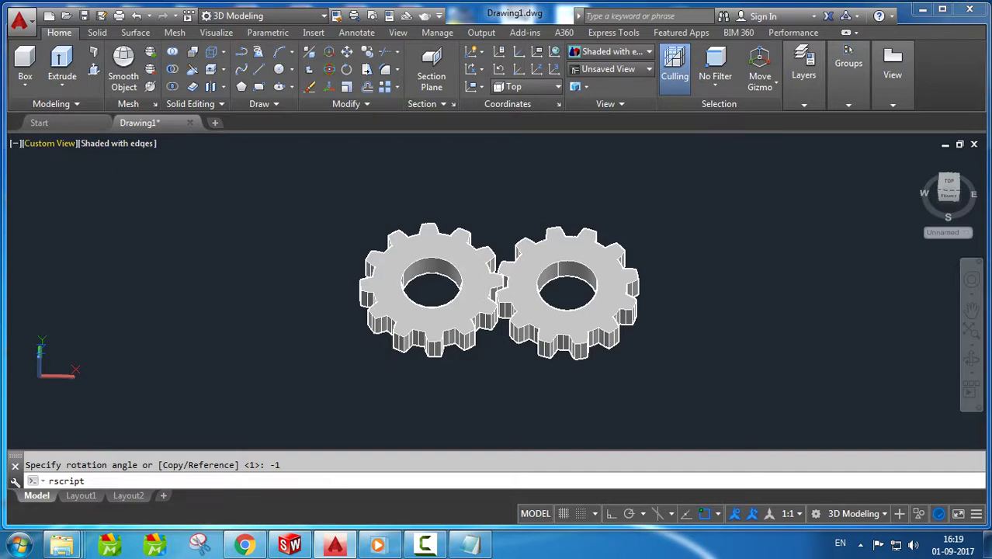
Switch the viewport to Top view and pan the gears to the centre
{"action": "left_click", "coordinate": [50, 143]}
{"action": "left_click", "coordinate": [88, 179]}
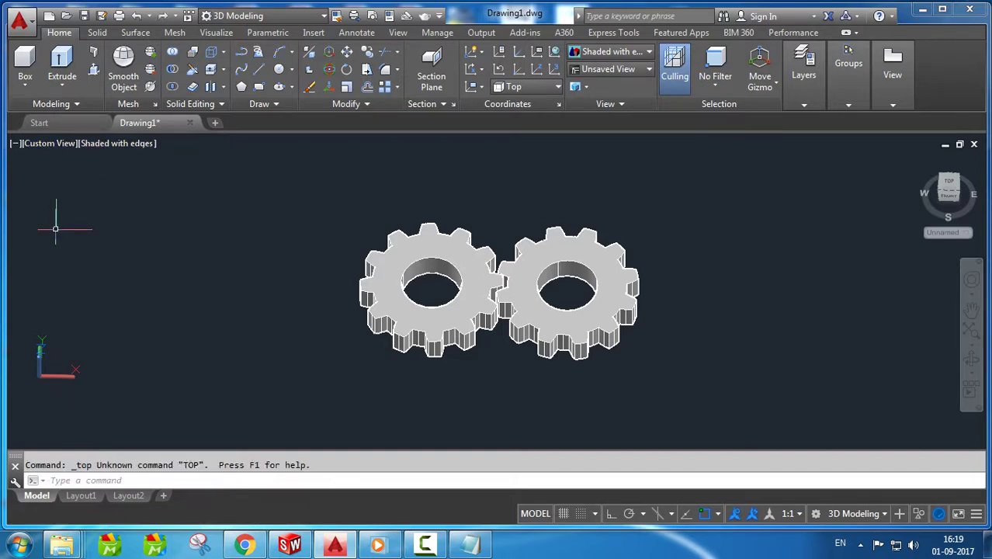
{"action": "key", "text": "Escape"}
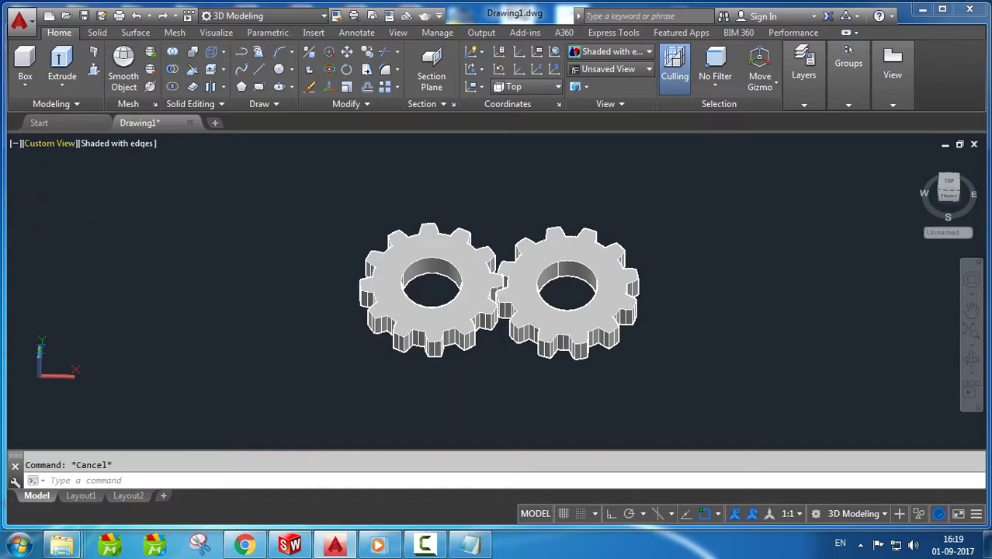
{"action": "left_click", "coordinate": [50, 143]}
{"action": "left_click", "coordinate": [88, 179]}
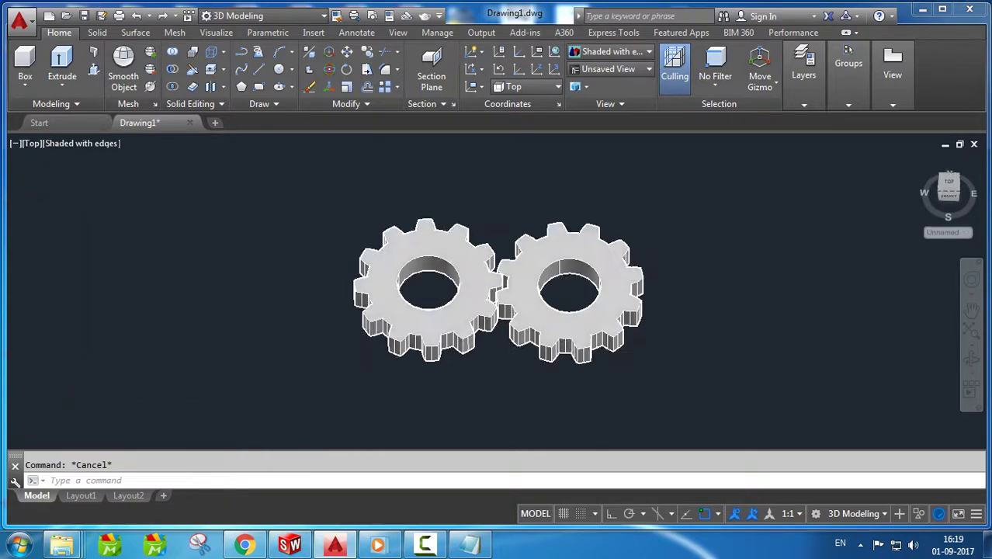
{"action": "middle_click_drag", "start_coordinate": [295, 313], "coordinate": [407, 308]}
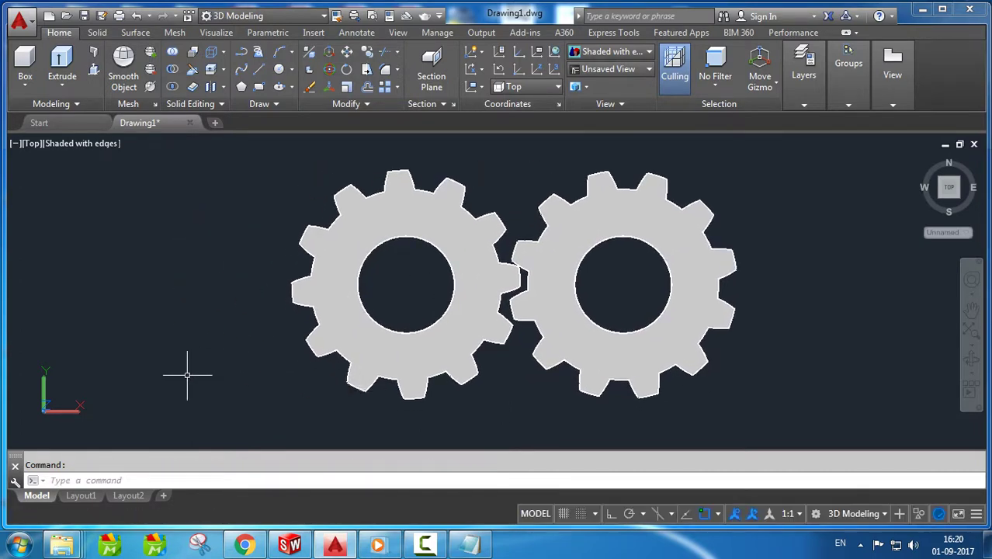
Rerun the rotation script with RSCRIPT, then cancel the loop with Esc
{"action": "type", "text": "rscr"}
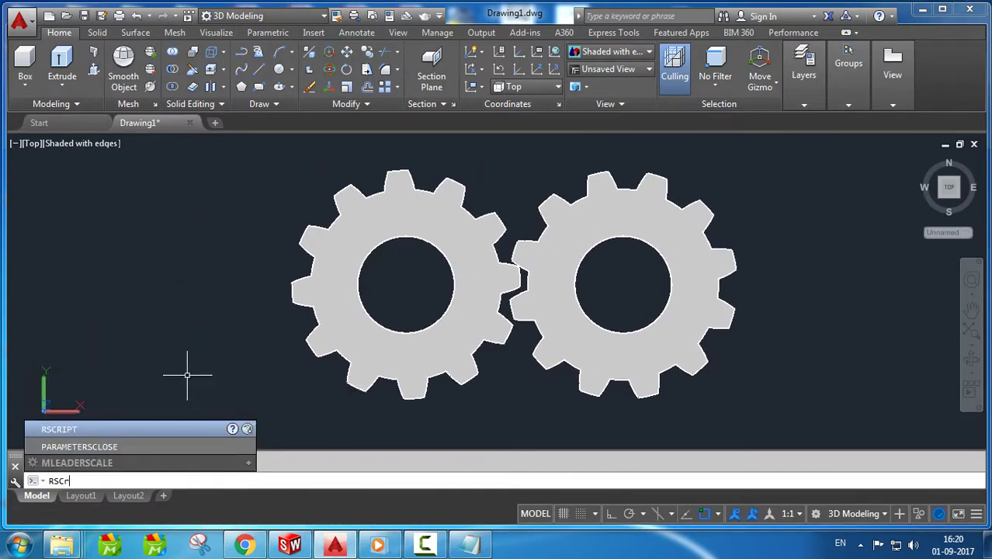
{"action": "type", "text": "ip"}
{"action": "key", "text": "Return"}
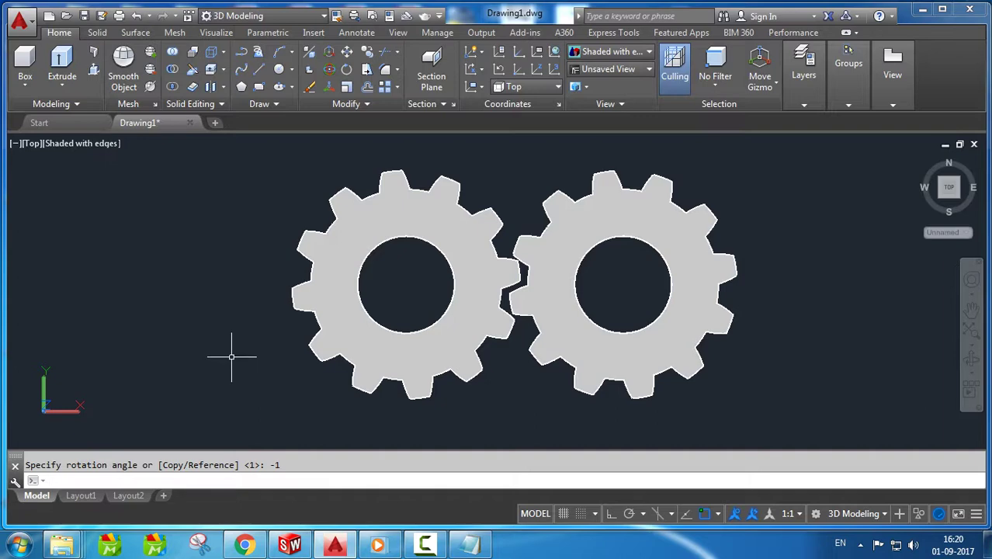
{"action": "key", "text": "Escape"}
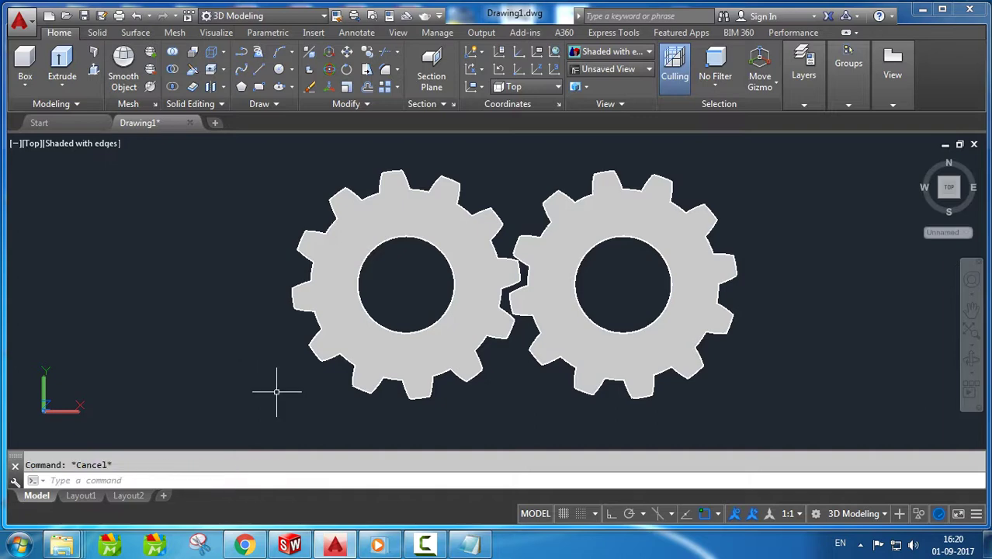
{"action": "type", "text": "scr"}
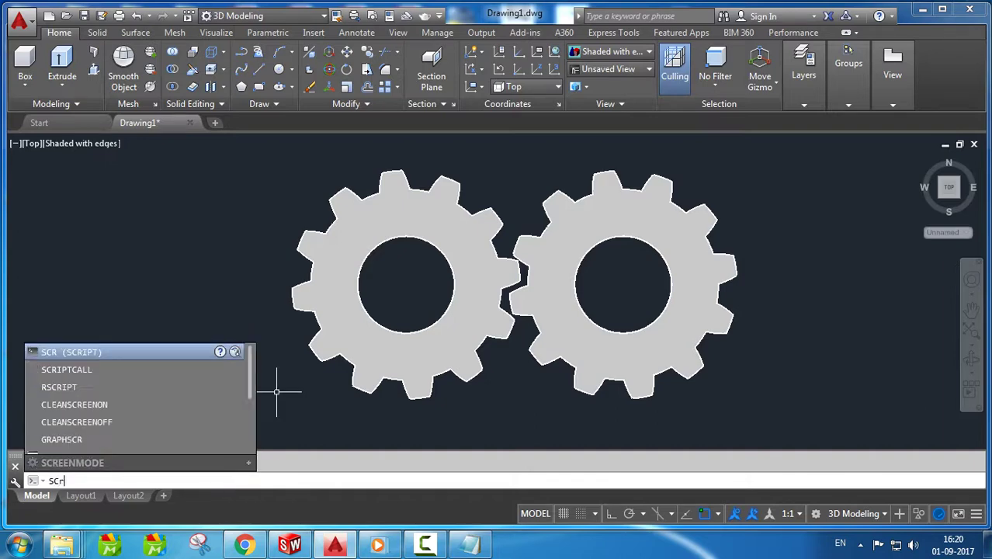
{"action": "type", "text": "ip"}
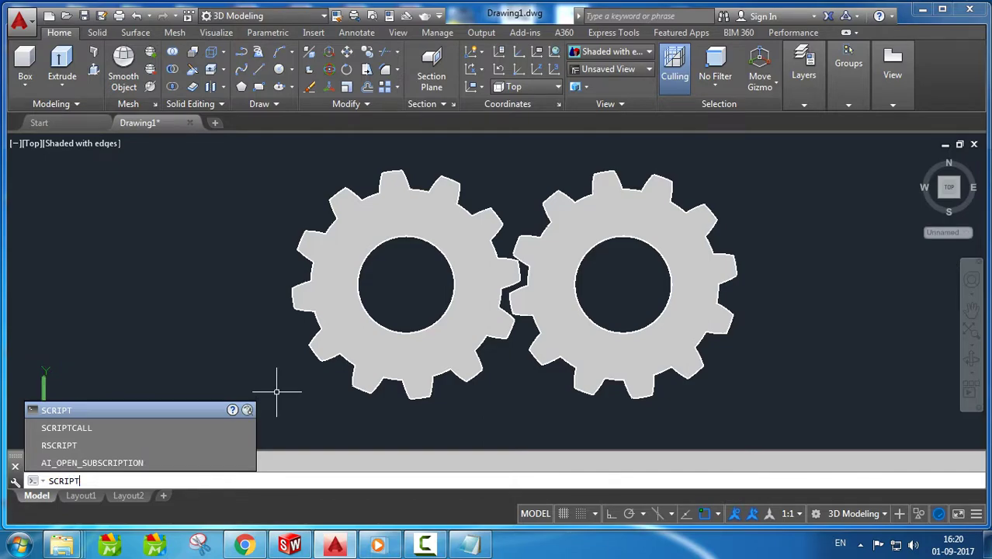
Pick ss.scr in the Select Script File dialog and run it in Top view
{"action": "key", "text": "Return"}
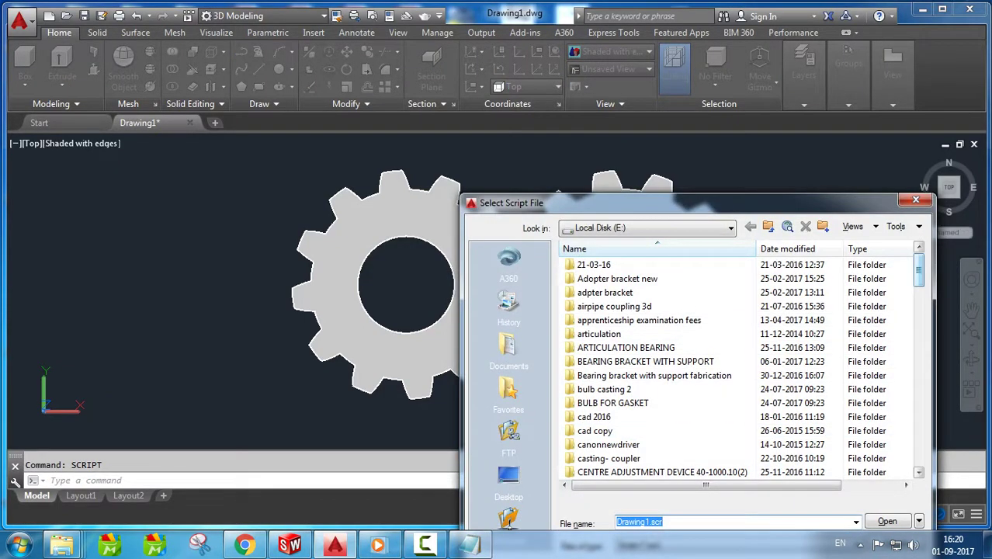
{"action": "scroll", "coordinate": [737, 365], "scroll_direction": "down", "scroll_amount": 10}
{"action": "scroll", "coordinate": [738, 365], "scroll_direction": "down", "scroll_amount": 5}
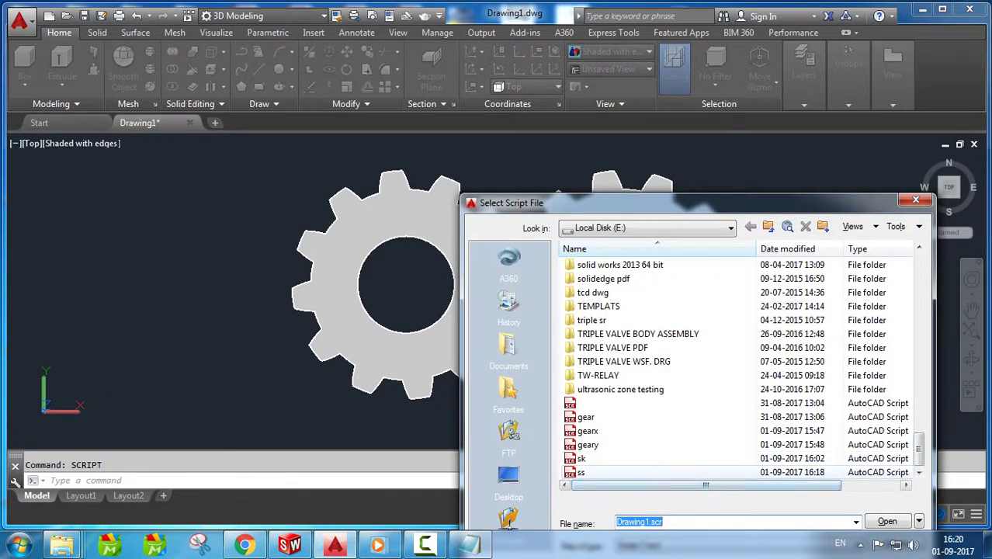
{"action": "left_click", "coordinate": [580, 472]}
{"action": "left_click", "coordinate": [887, 521]}
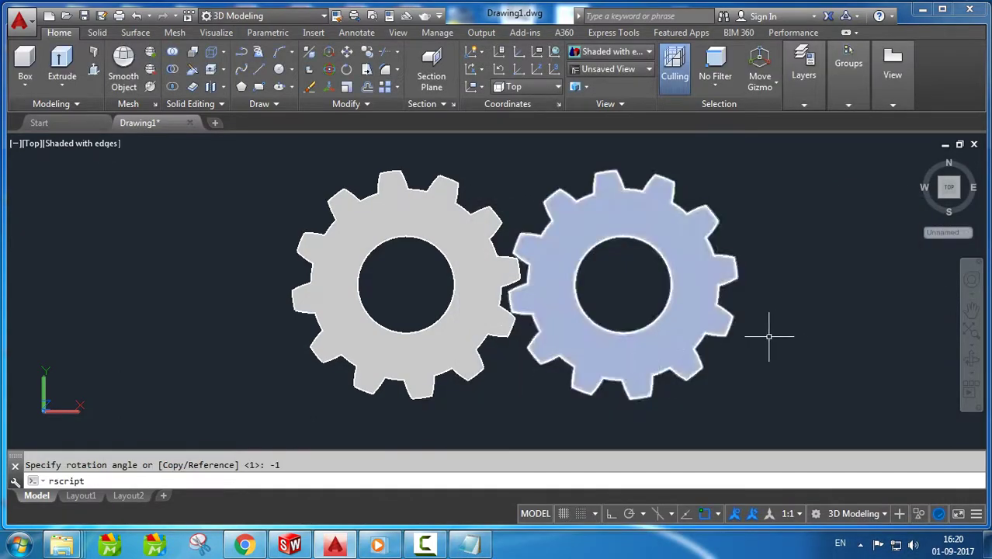